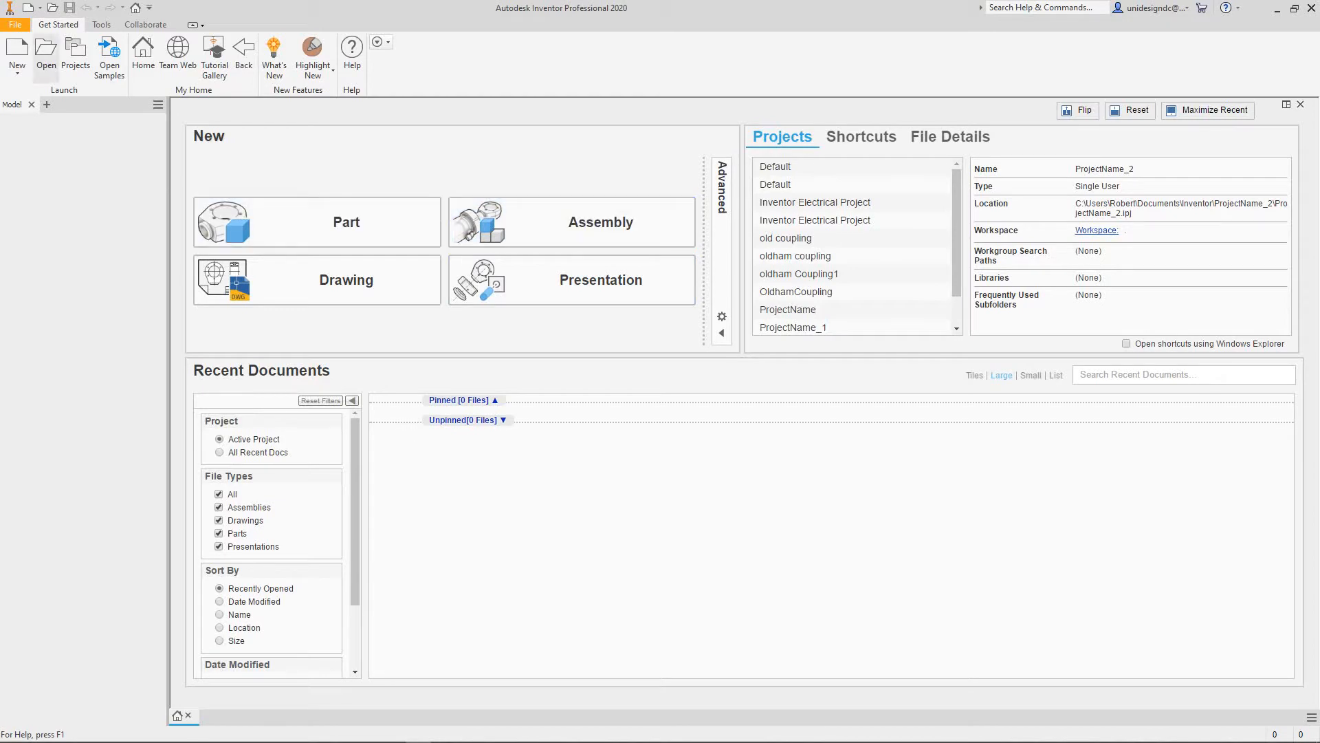
Create a new single-user project named Coupling, including its missing project folder, and finish managing projects.
click(76, 58)
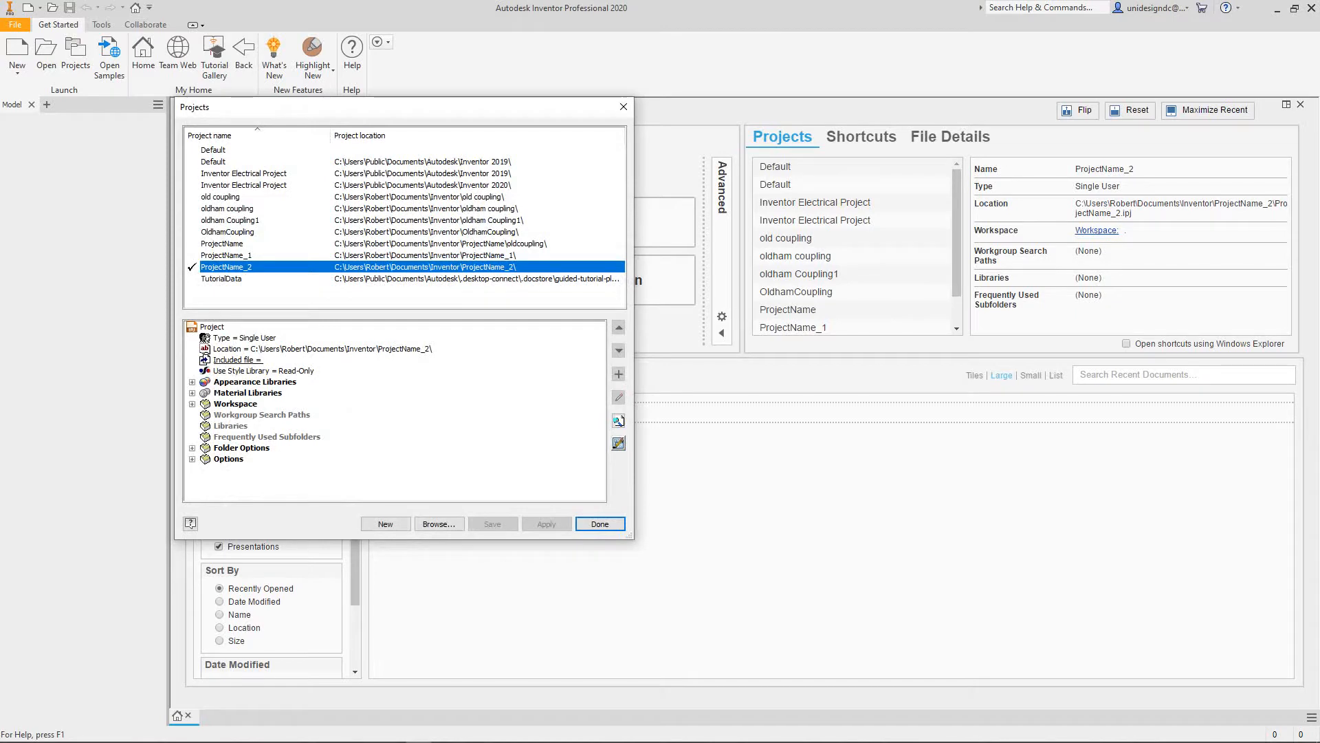
click(385, 524)
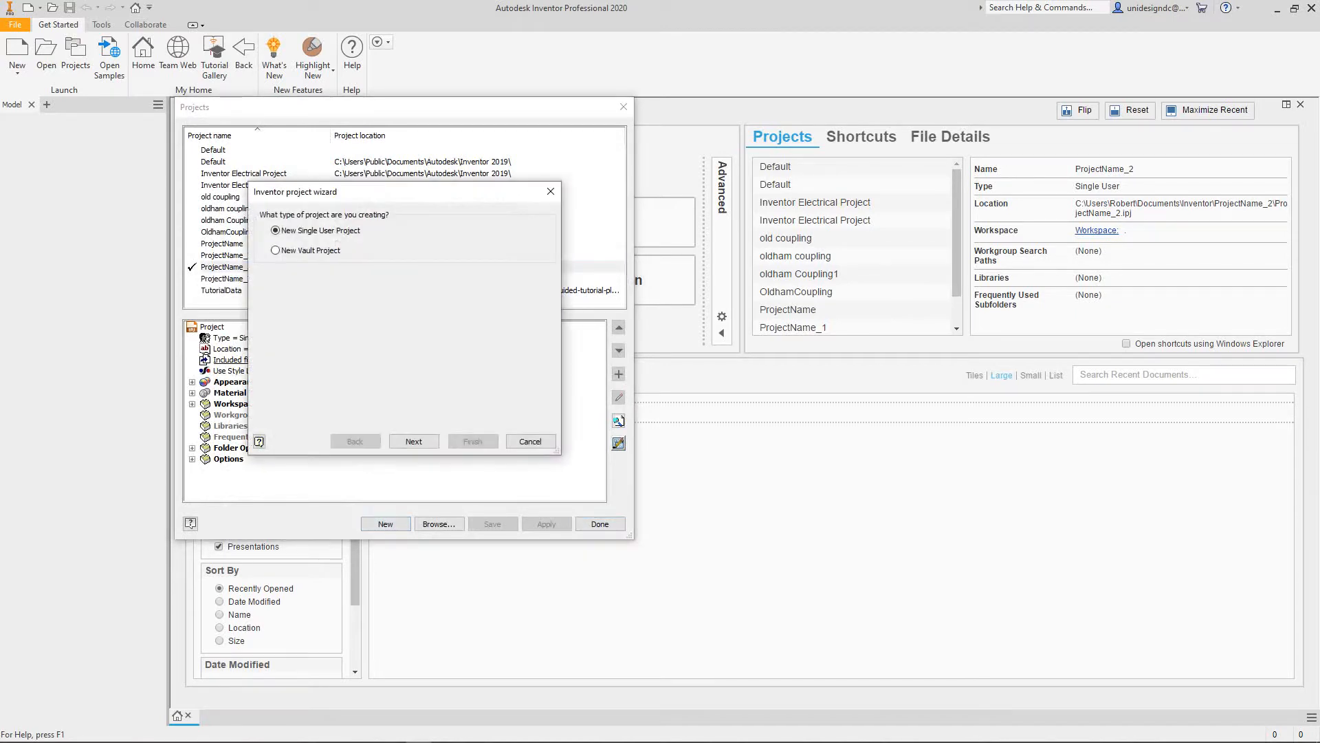
click(275, 250)
click(414, 441)
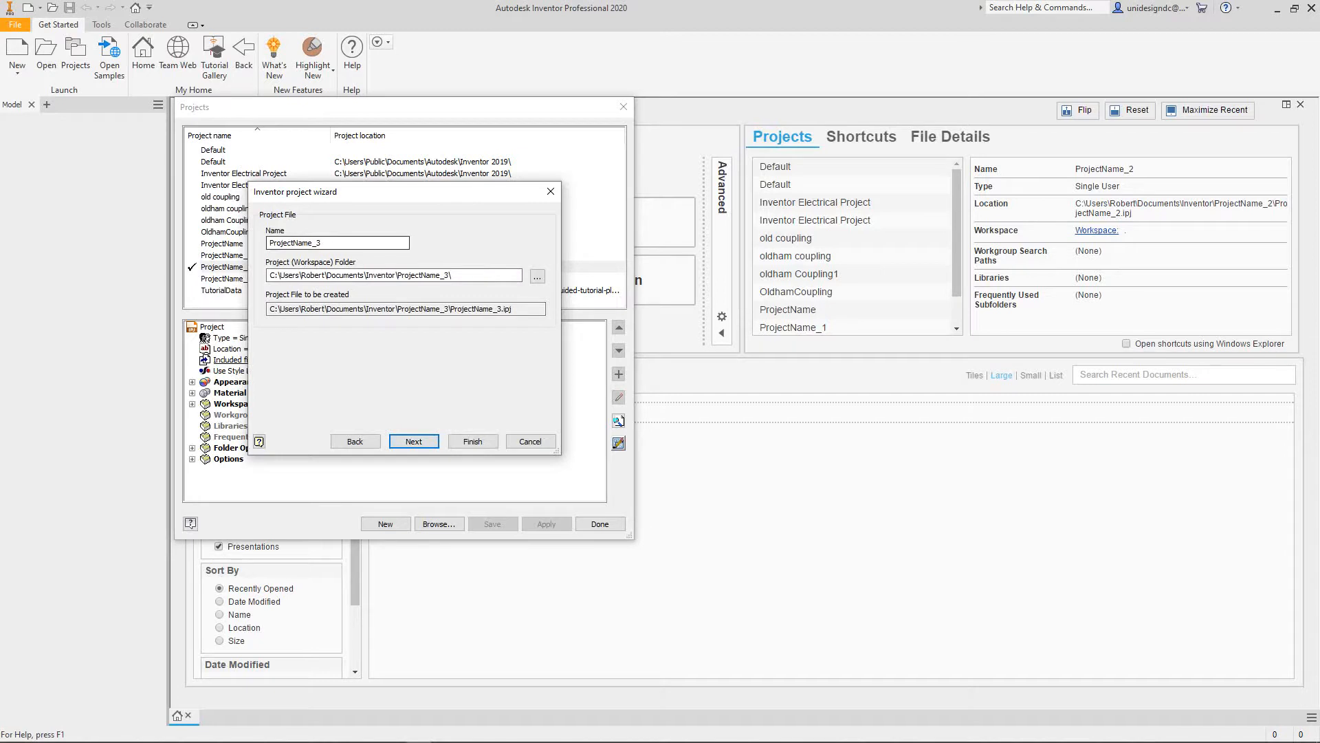
drag(323, 242, 271, 243)
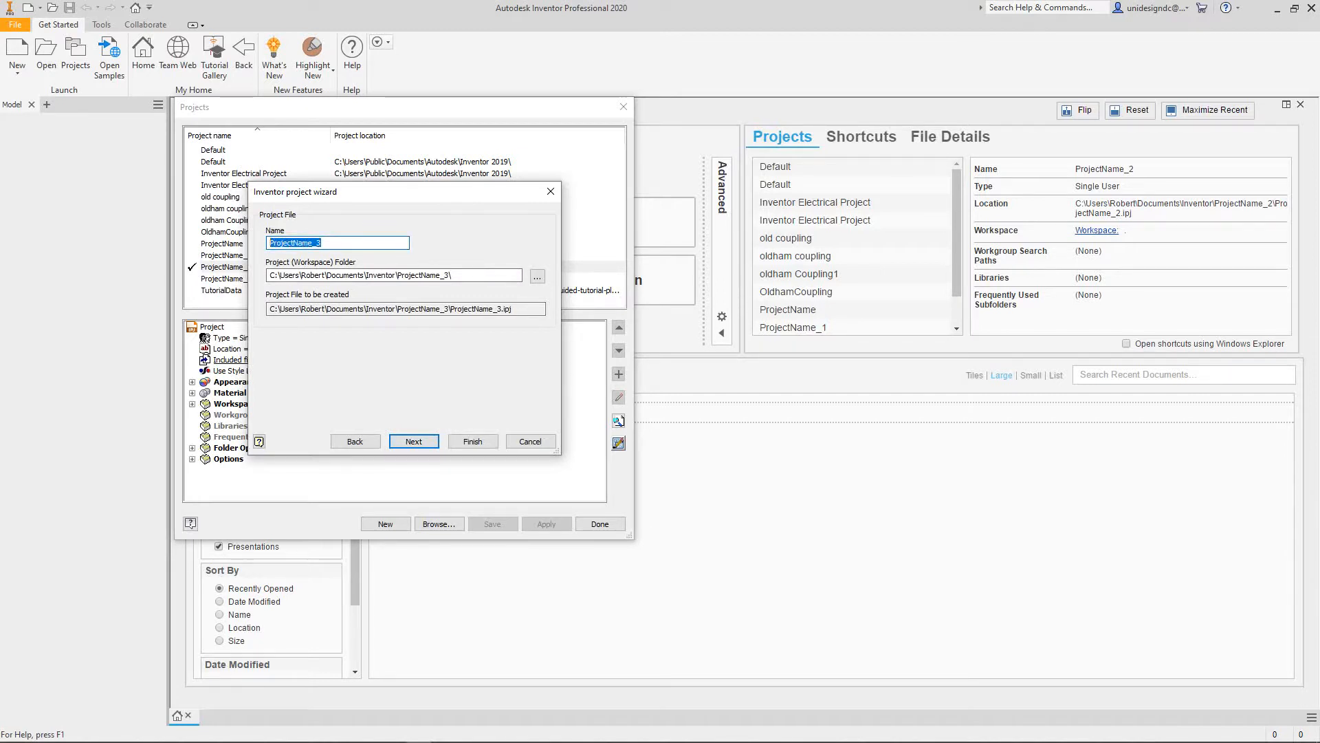
text(C)
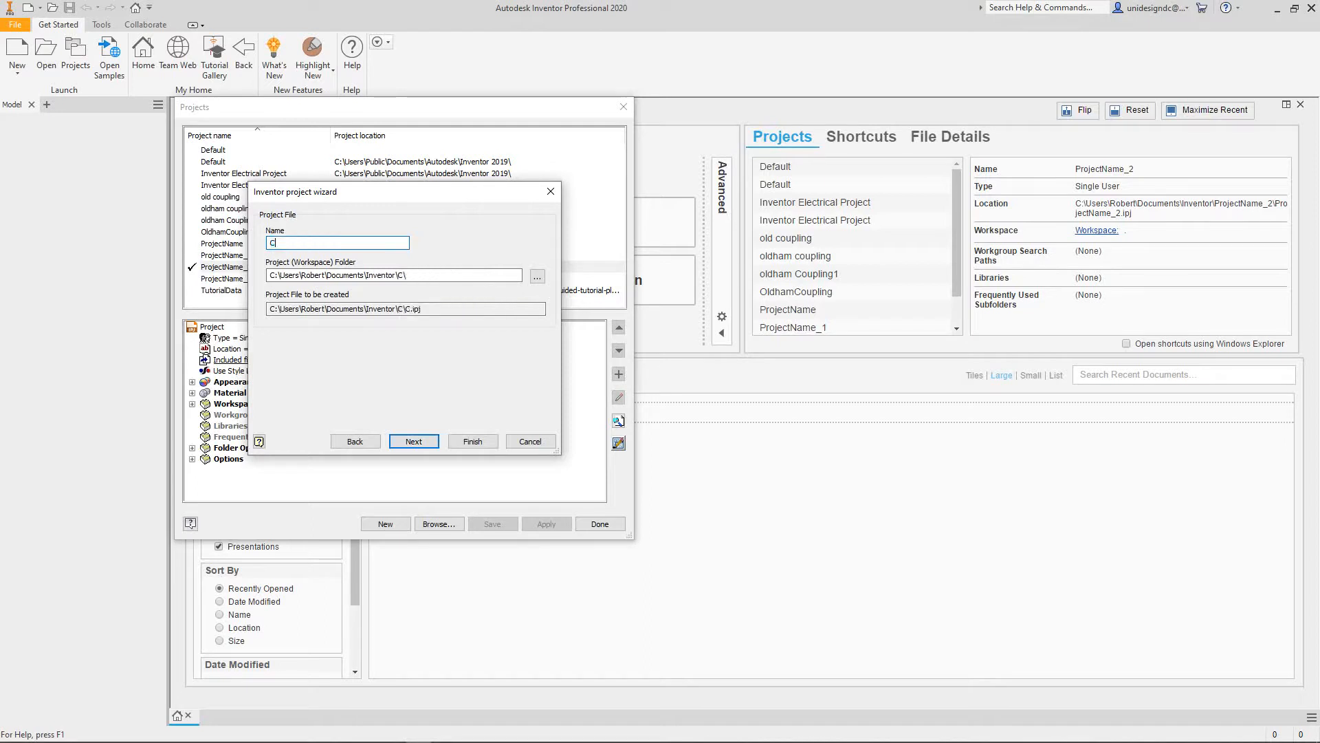
text(ouplin)
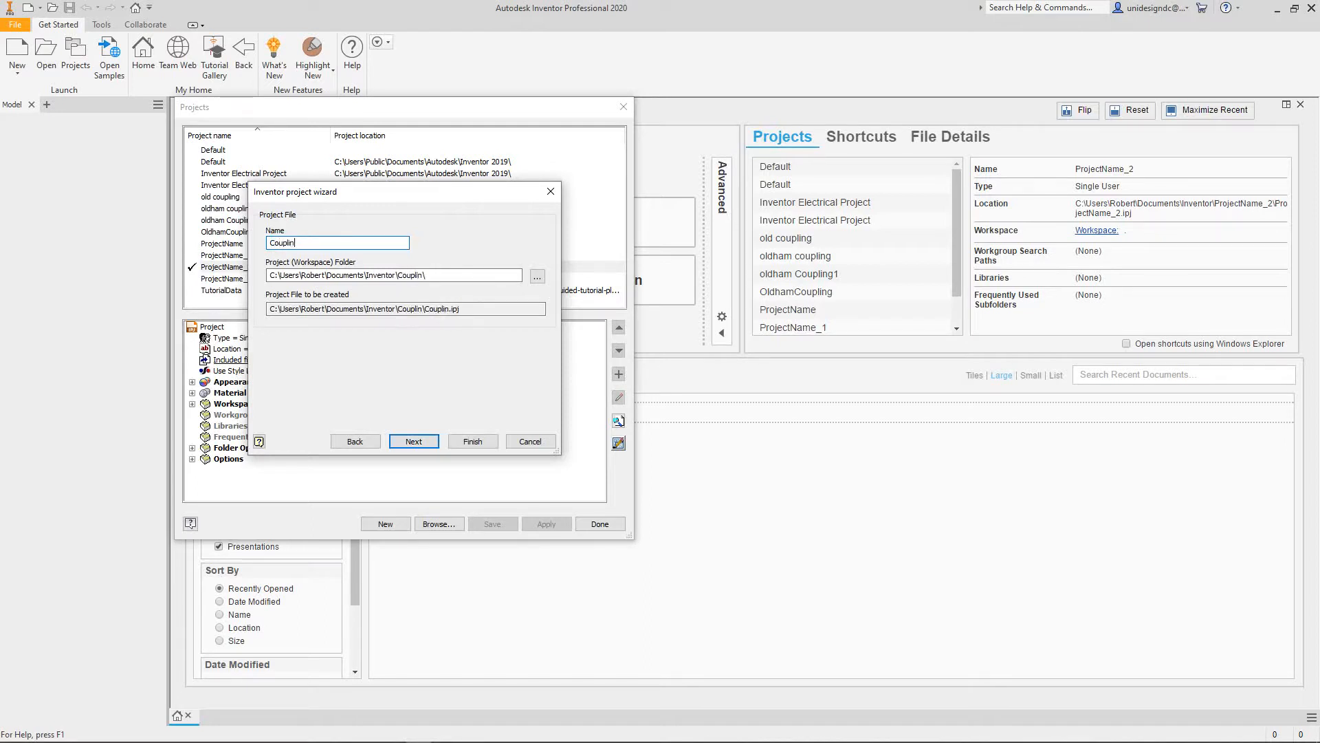
text(g)
key(Return)
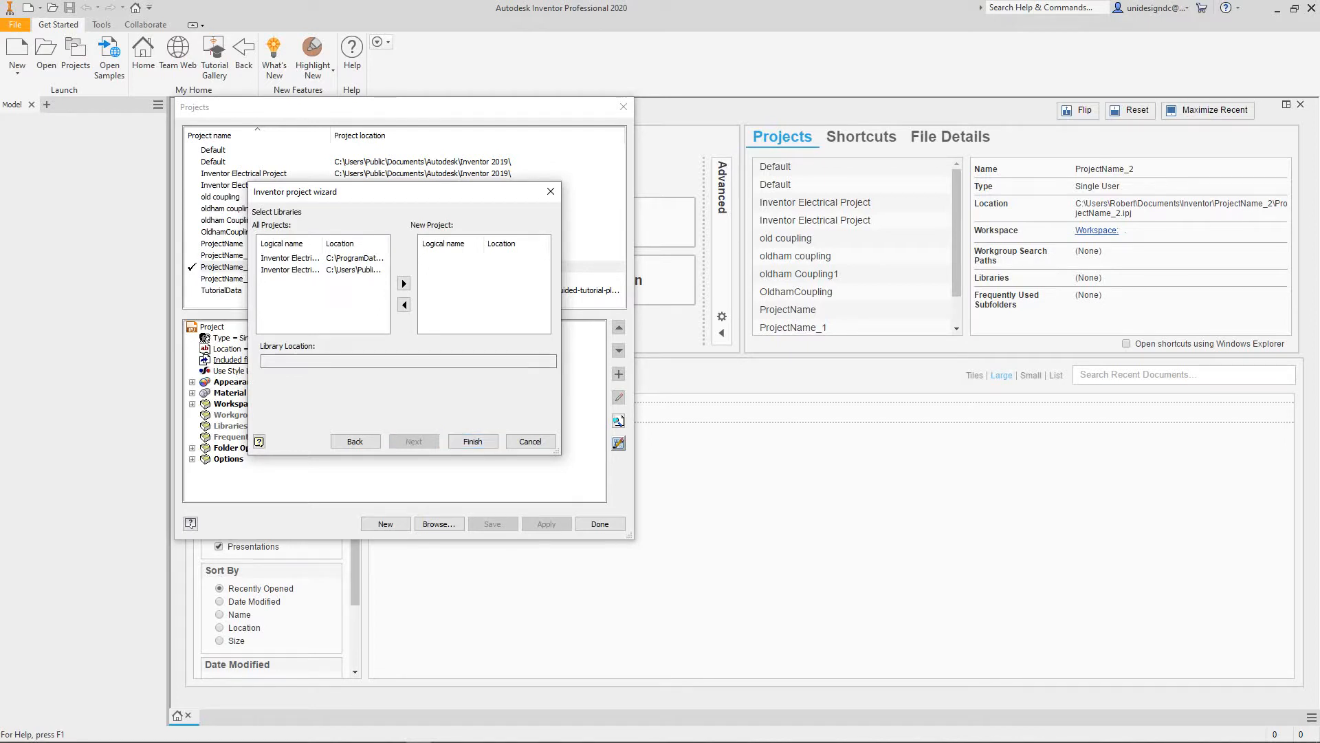
key(Return)
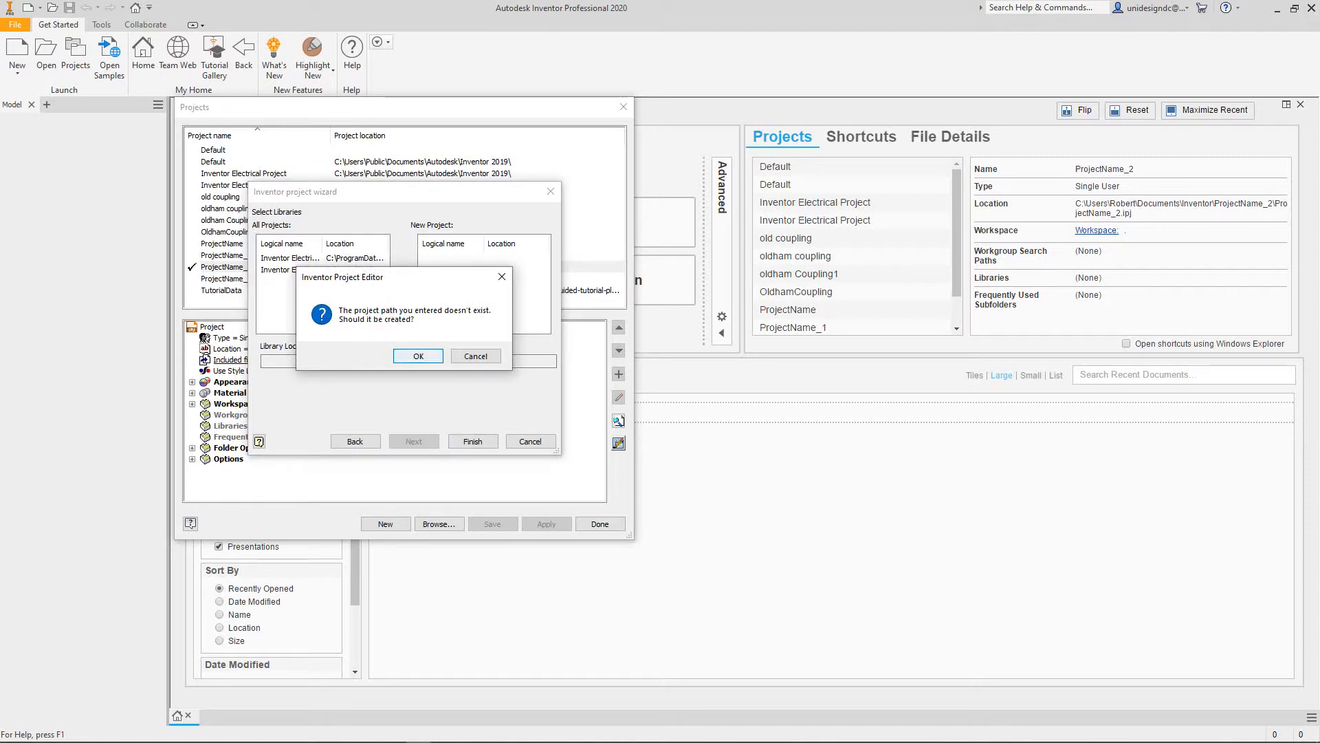
key(Return)
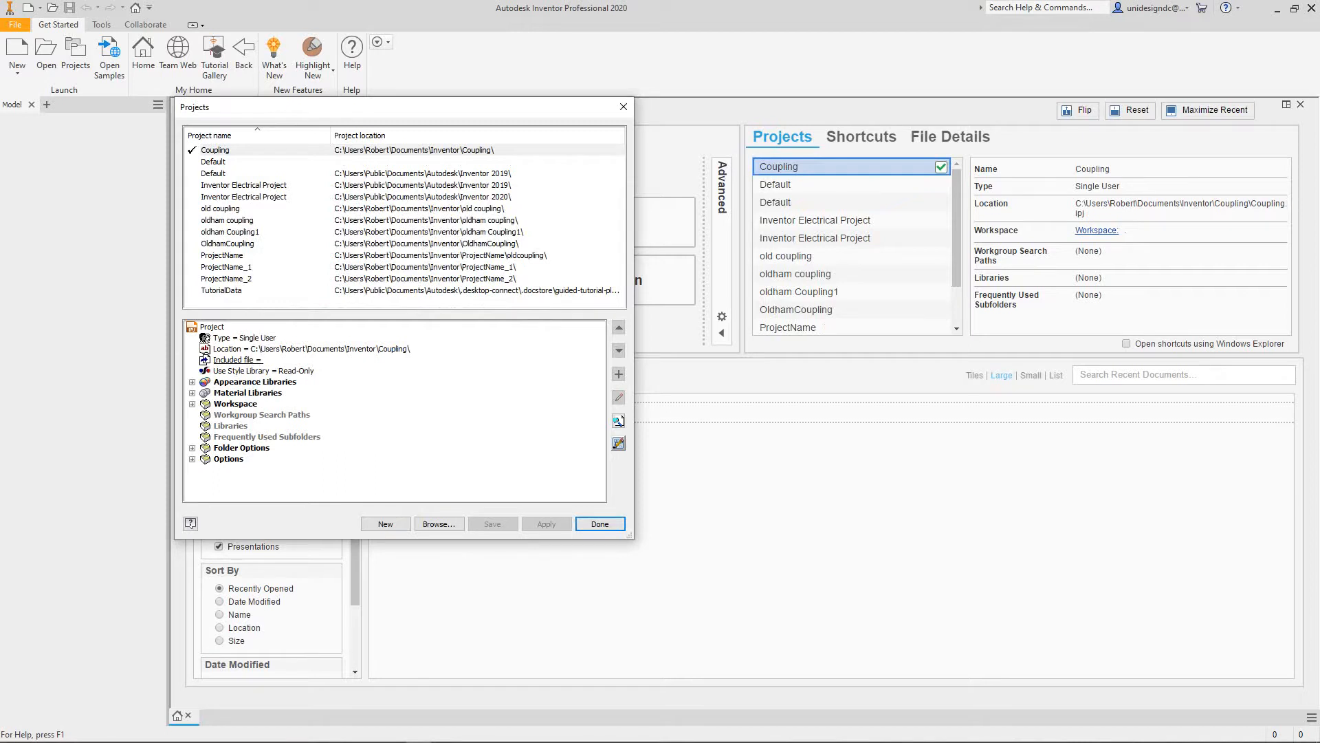
click(599, 524)
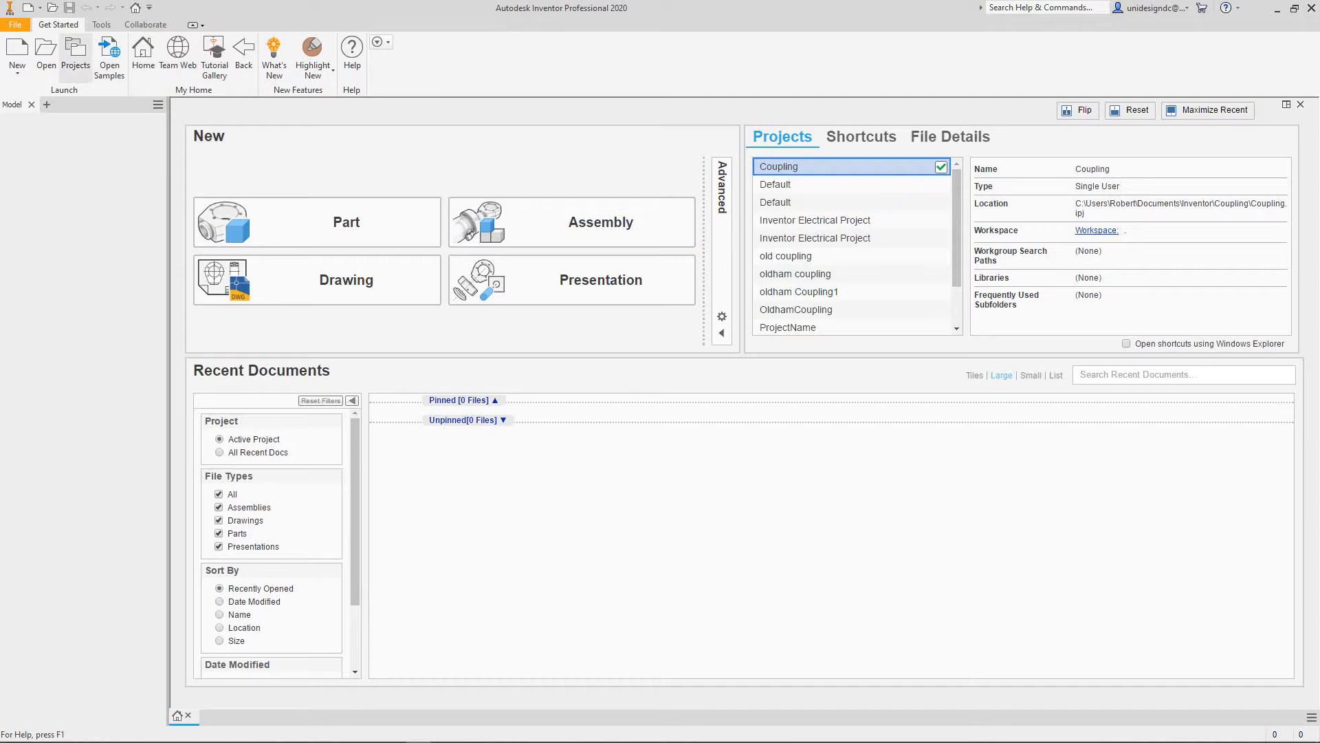
Create a new part from the Standard.ipt template and start a 2D sketch on the XY plane.
click(17, 49)
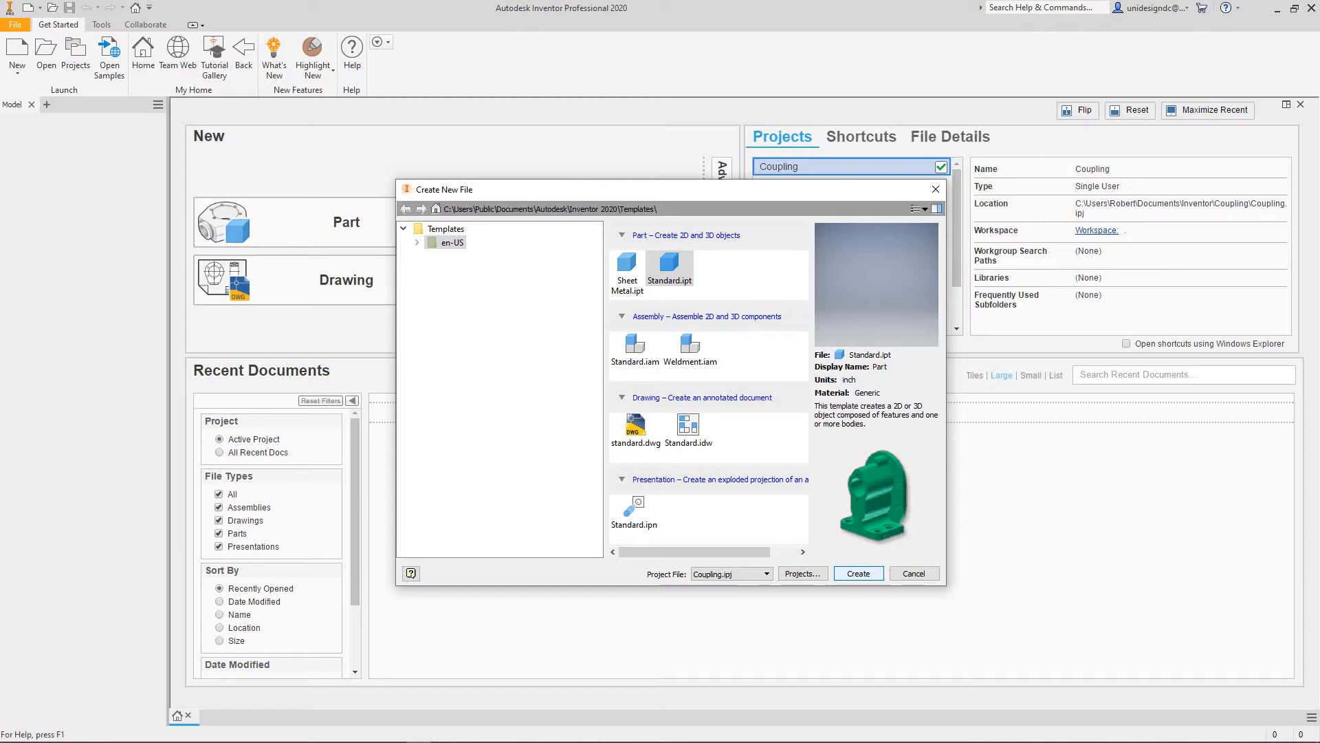
key(Return)
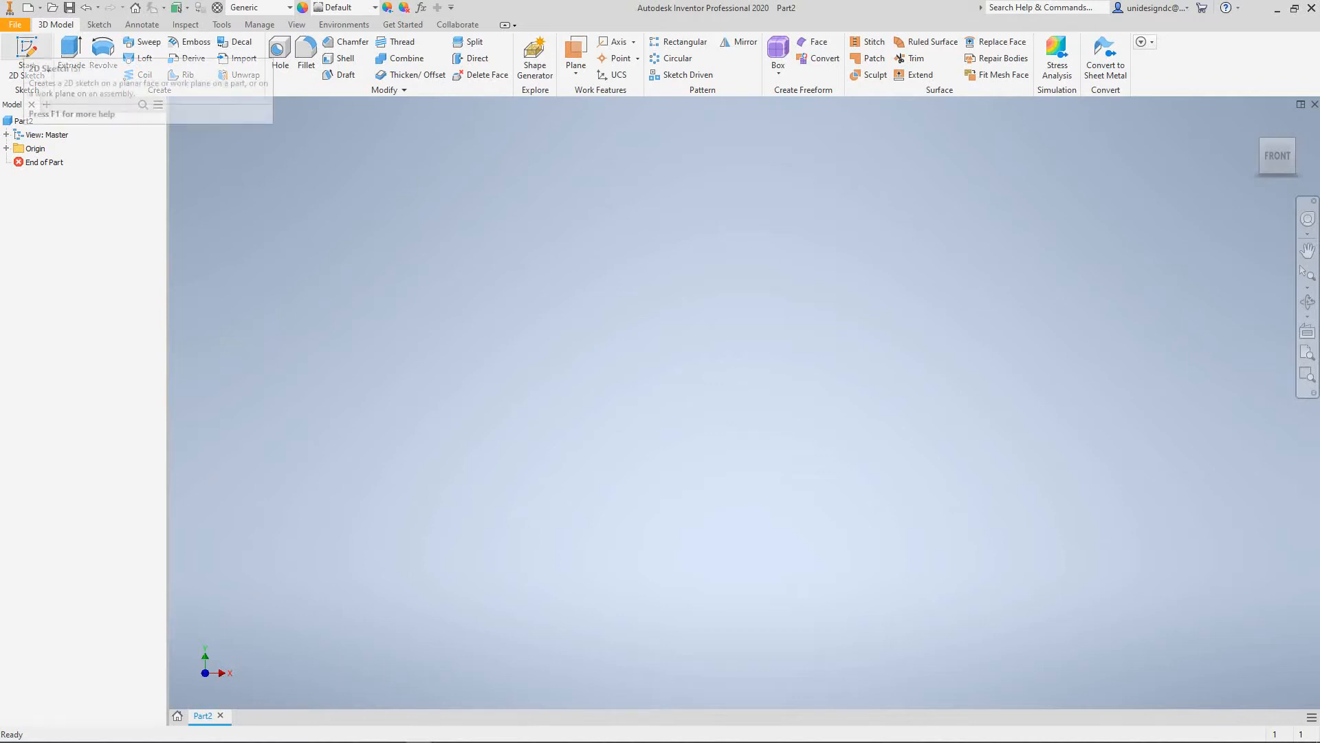
click(48, 71)
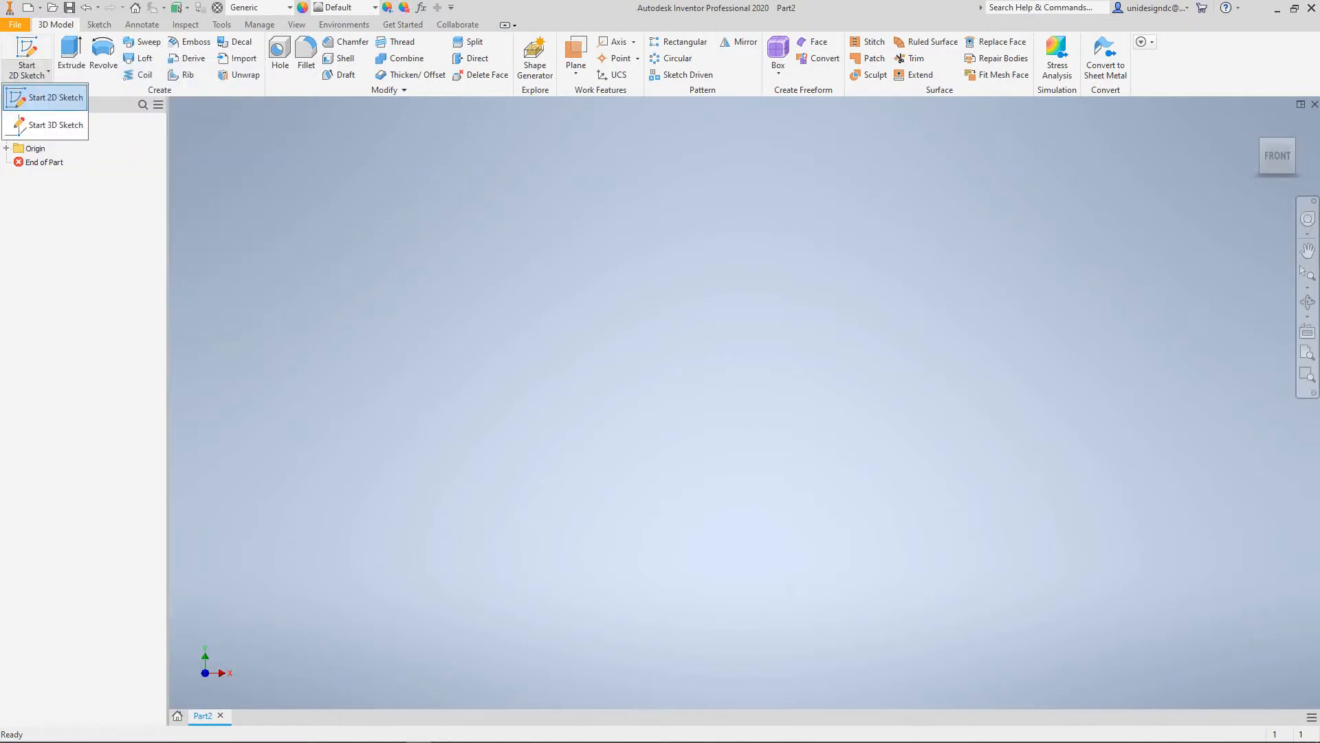
click(55, 96)
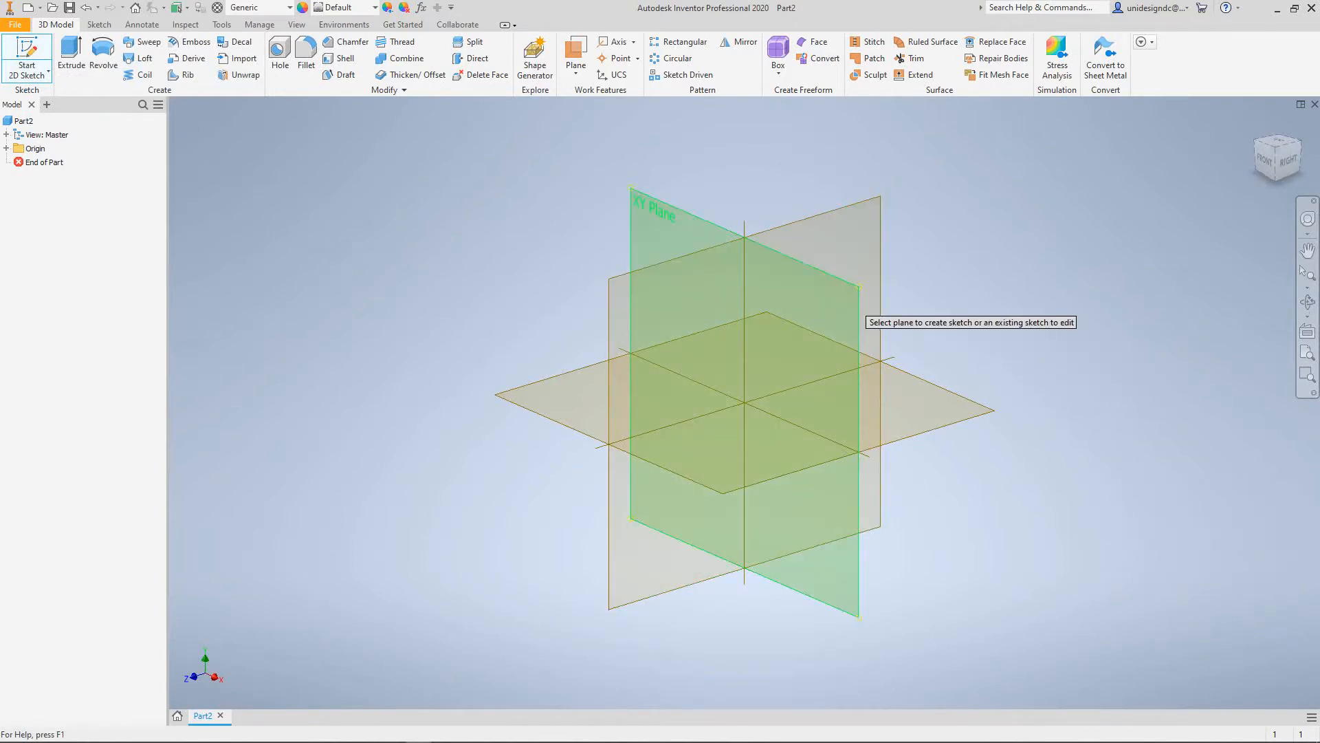
click(852, 312)
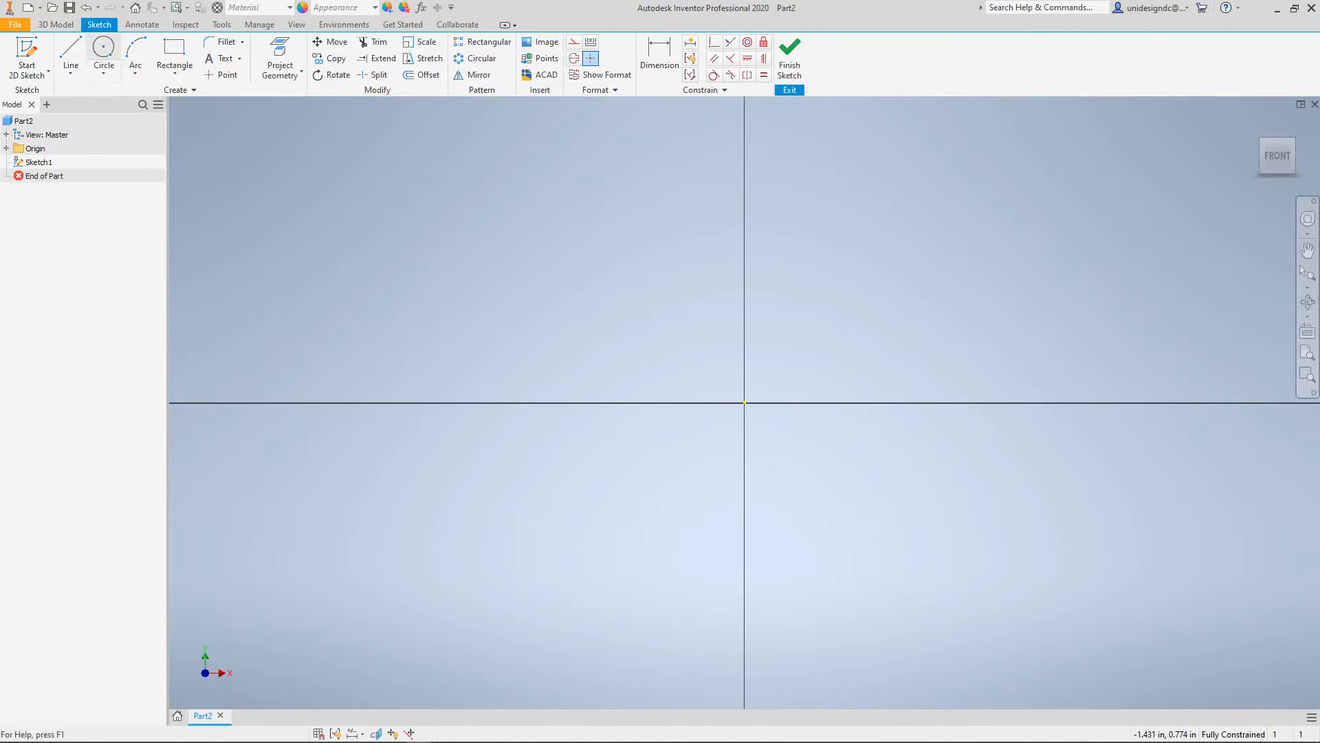
Sketch a center-point circle about 0.37 in in diameter, centered on the origin.
click(103, 49)
click(103, 73)
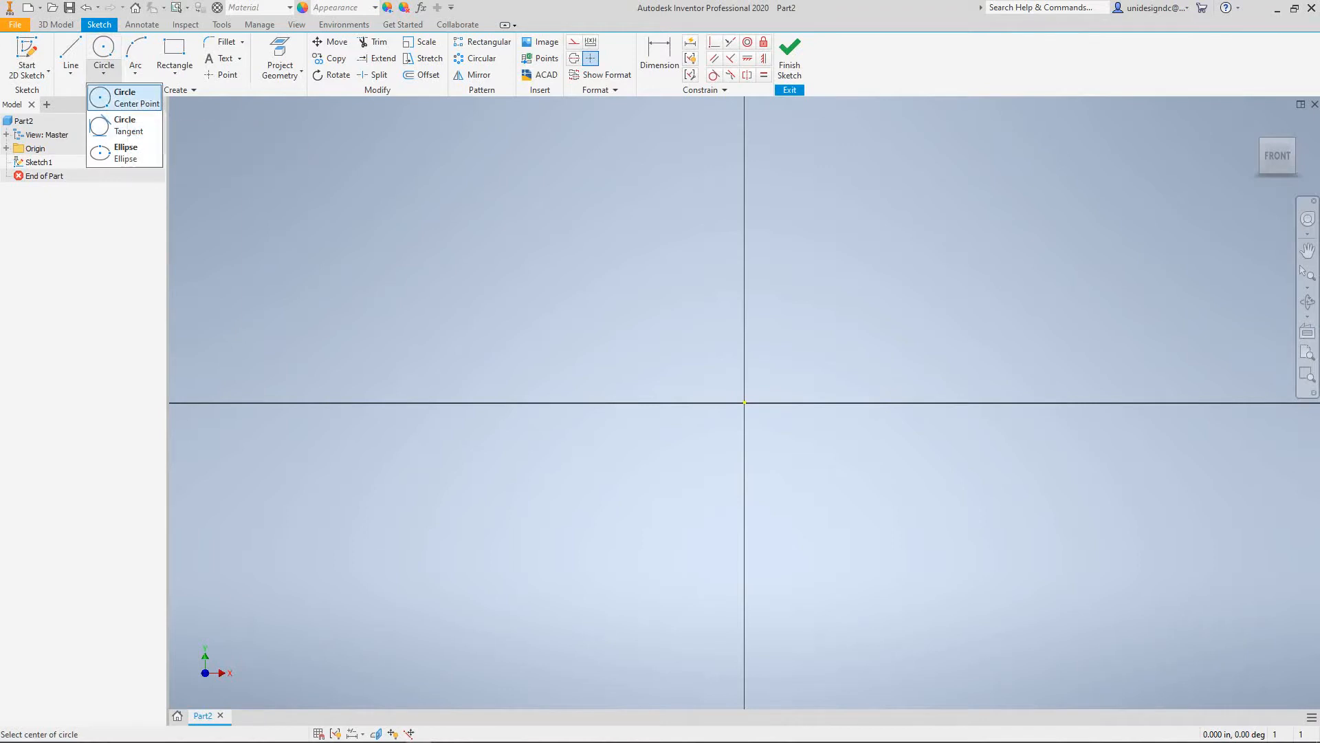
click(124, 96)
click(744, 402)
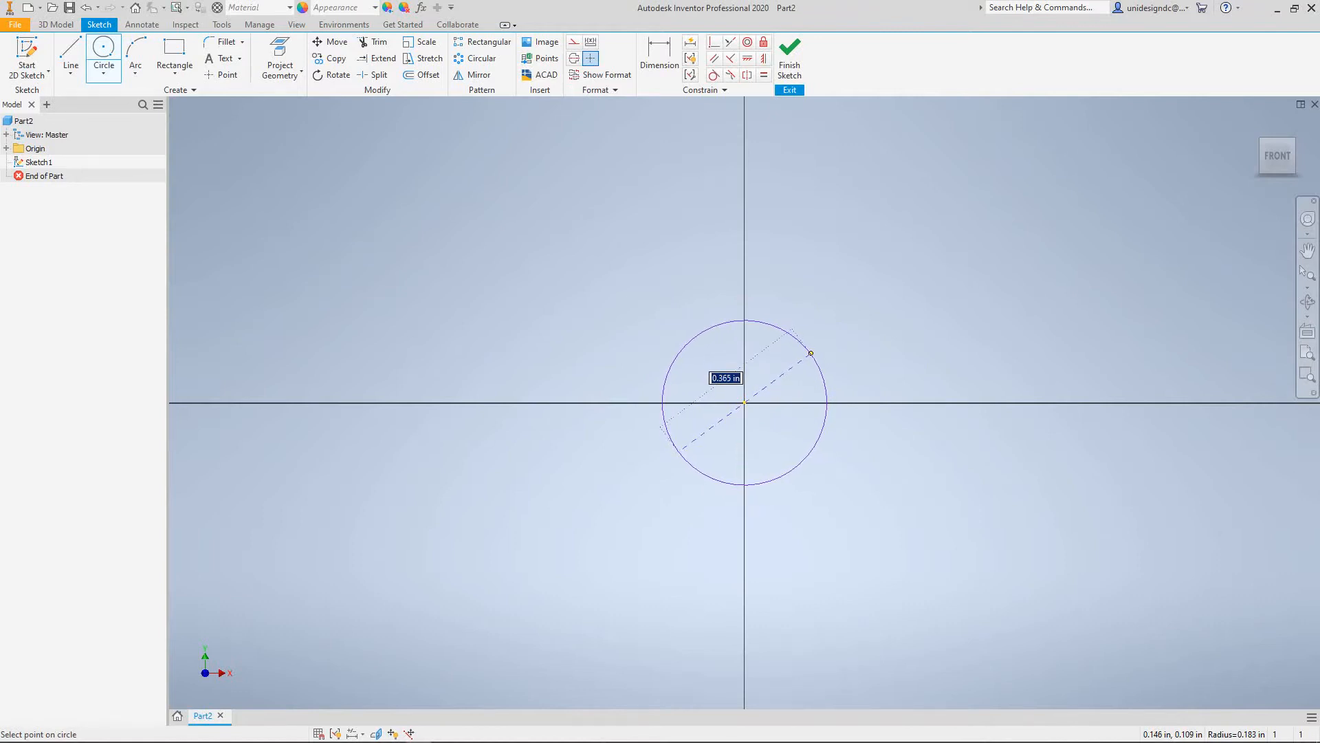
click(811, 353)
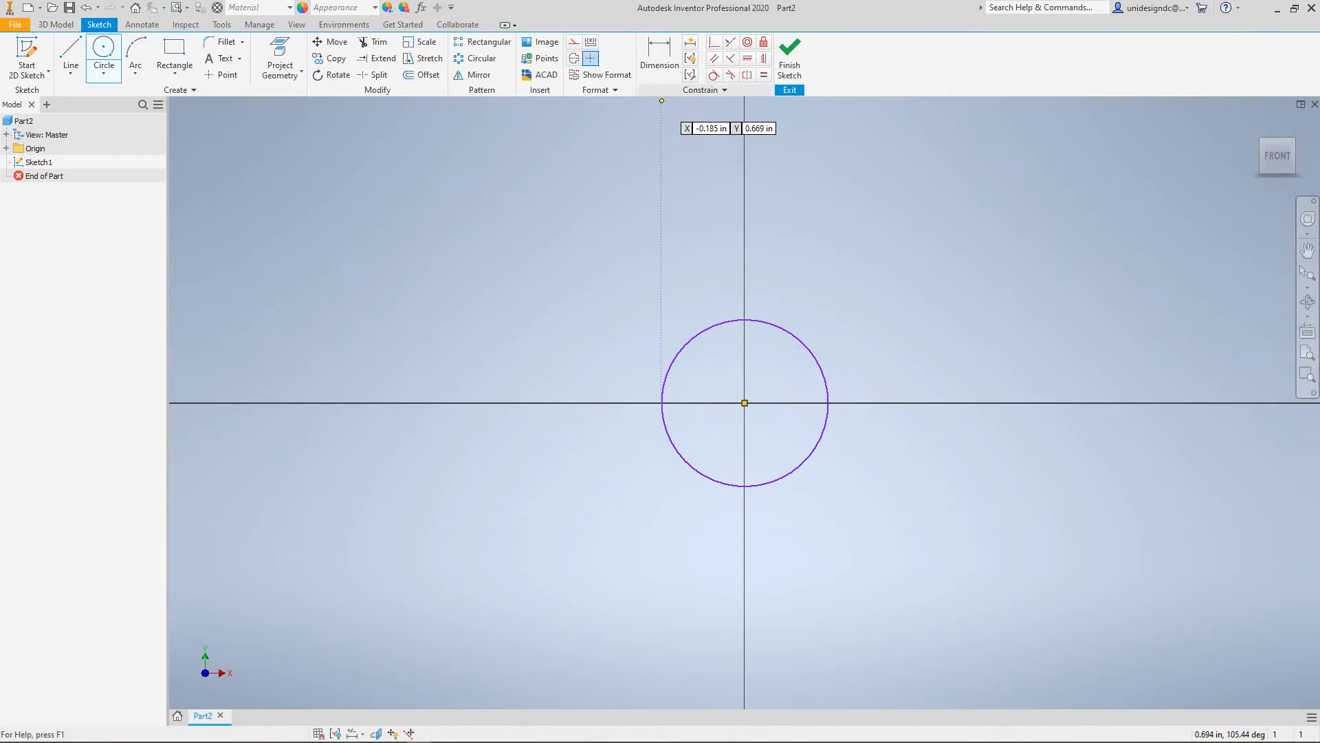
Add a diameter dimension to the circle, placing it inside and accepting its default value.
click(659, 55)
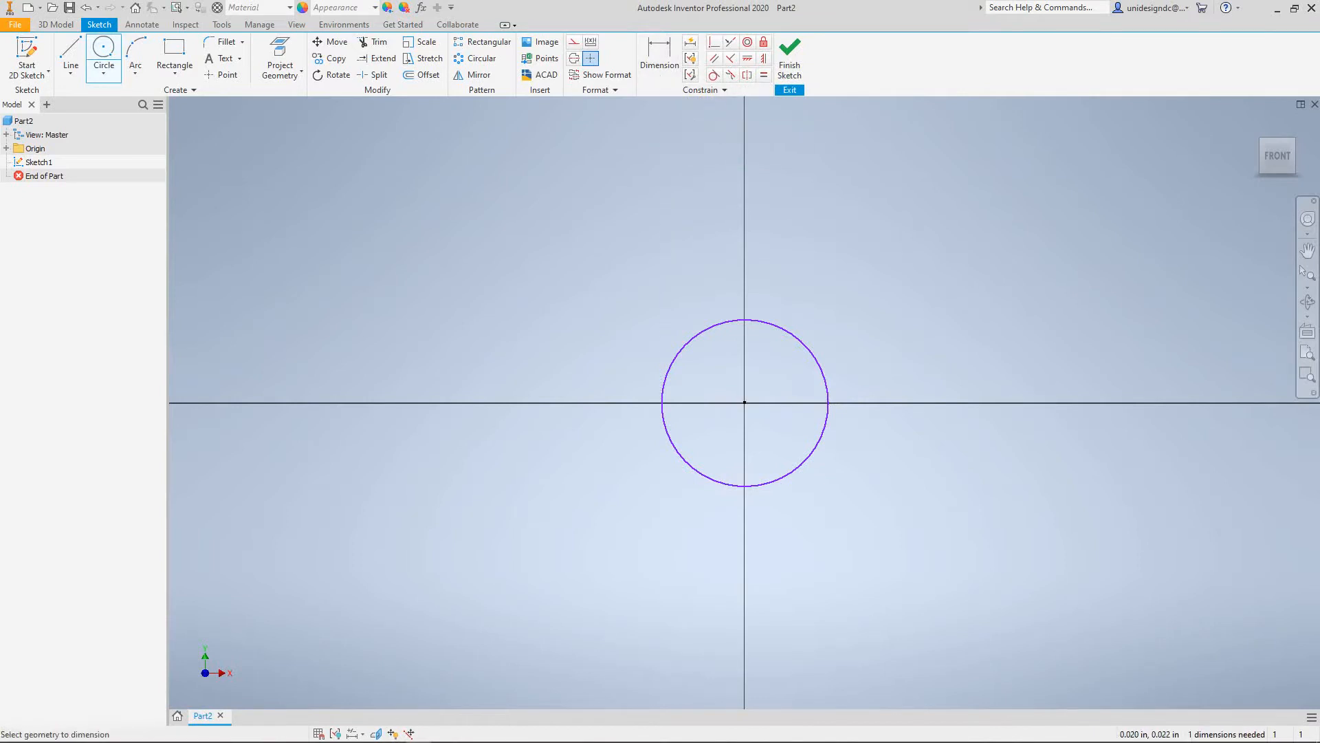
click(715, 481)
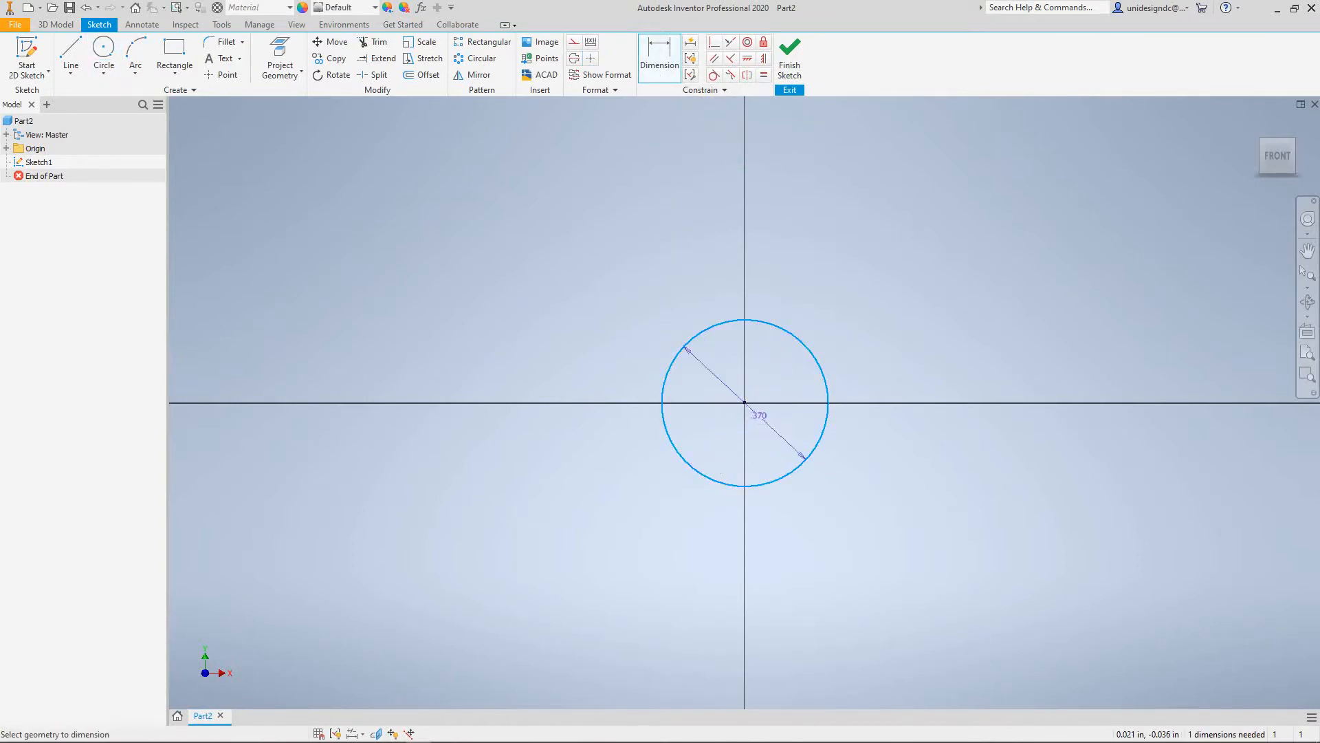
scroll(706, 421, up, 5)
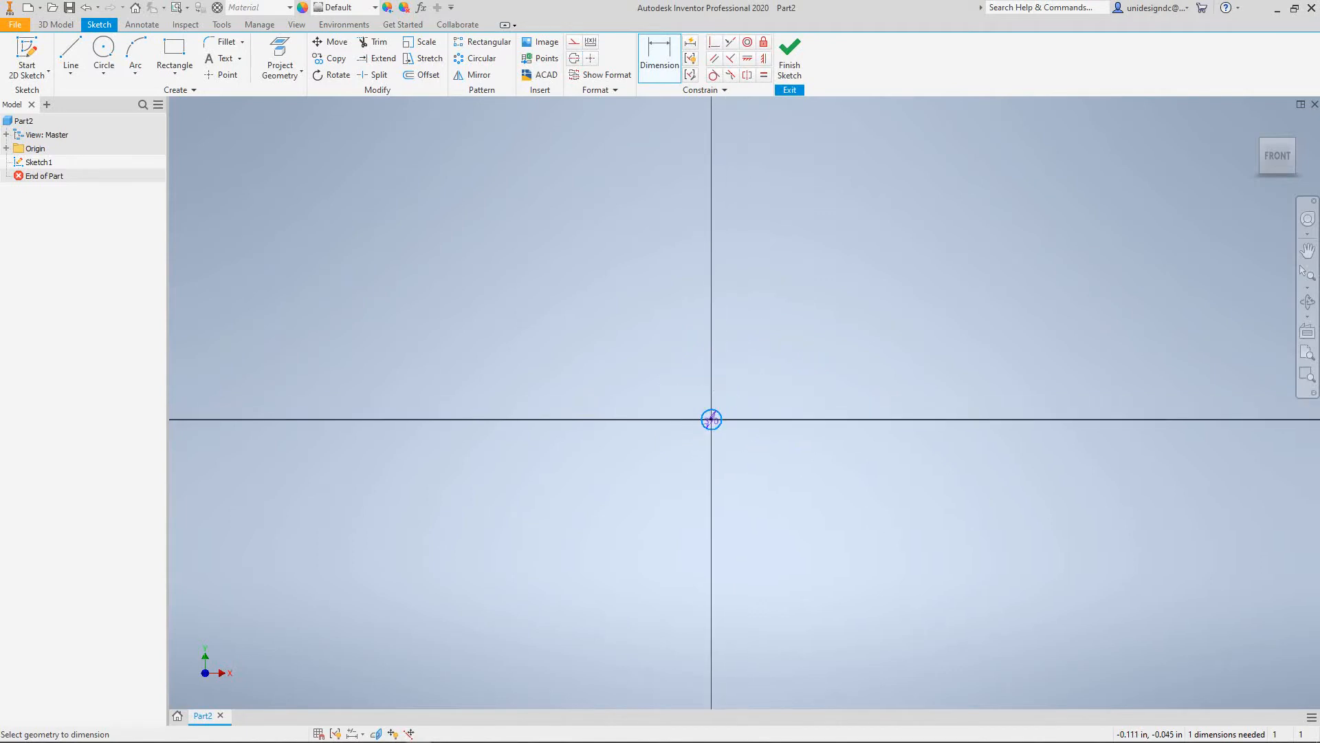
scroll(711, 420, down, 5)
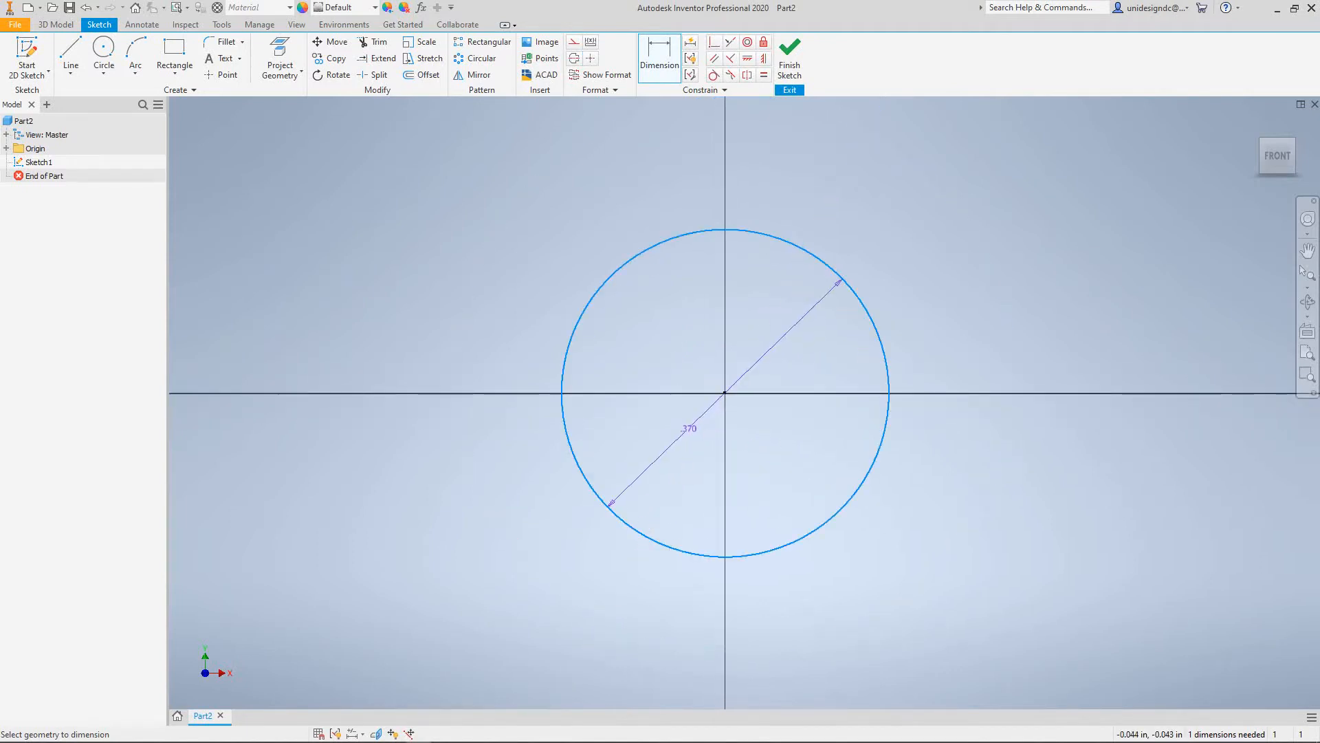
click(675, 434)
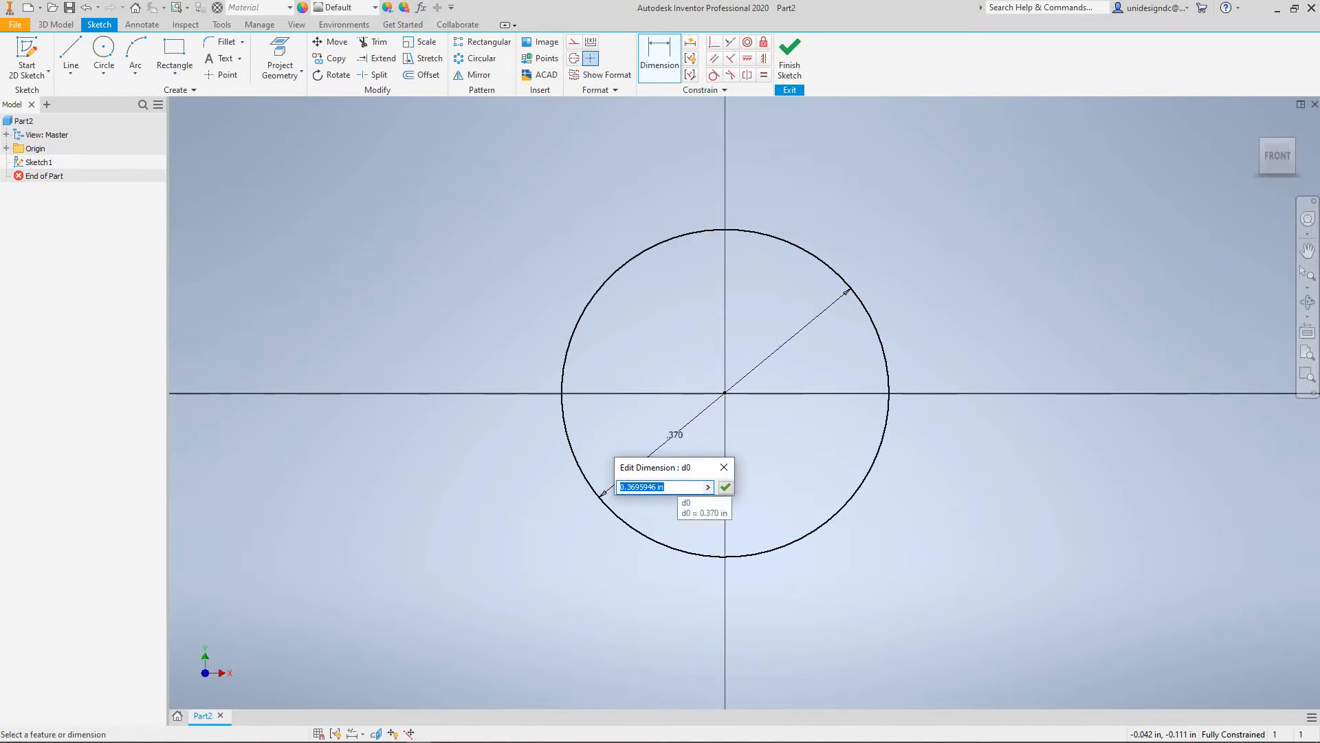
click(725, 487)
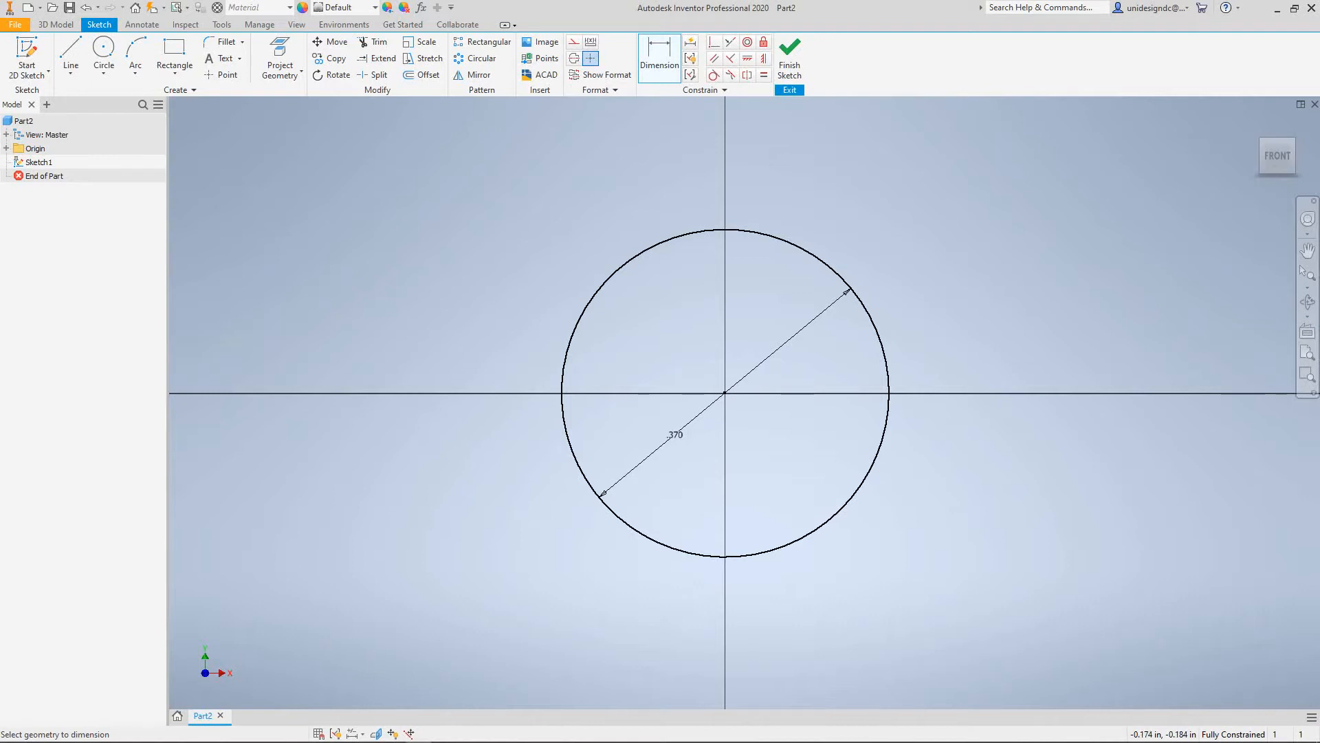
Set the circle's diameter to 4 in and finish the sketch.
double_click(640, 461)
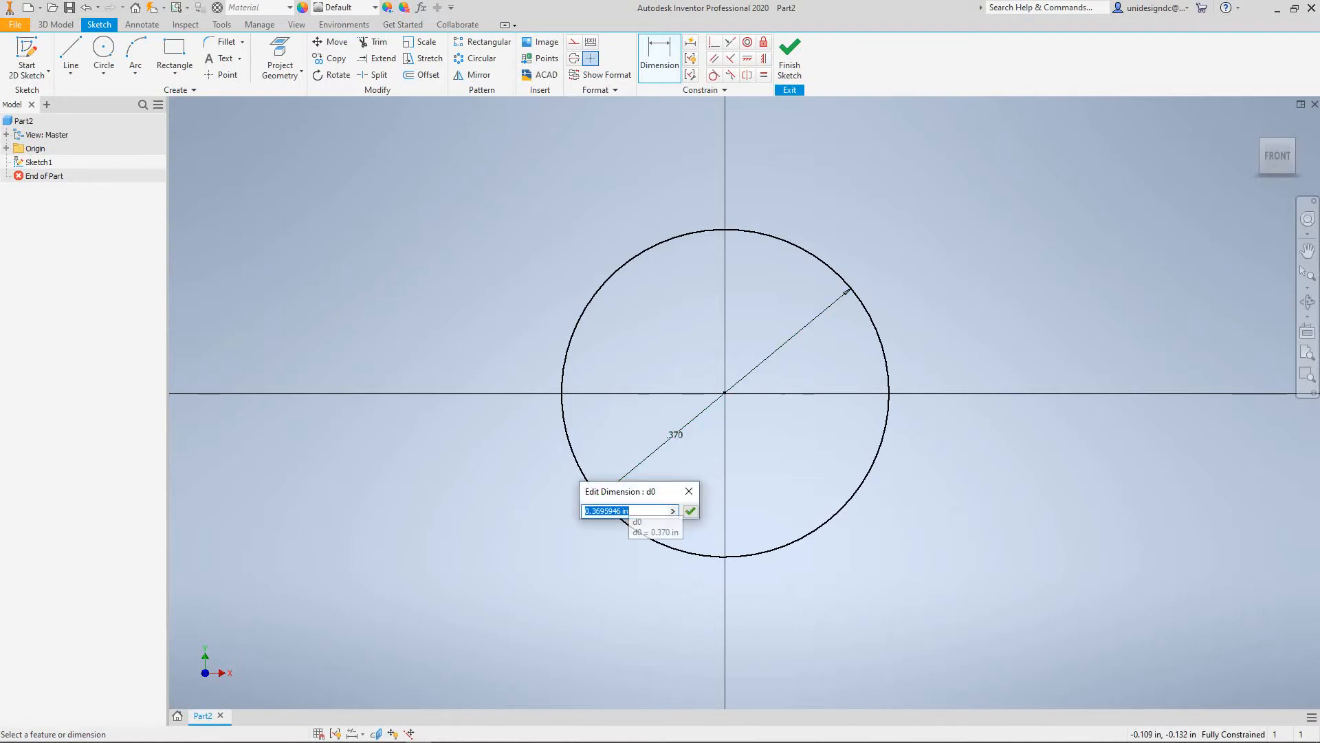
text(4)
key(Return)
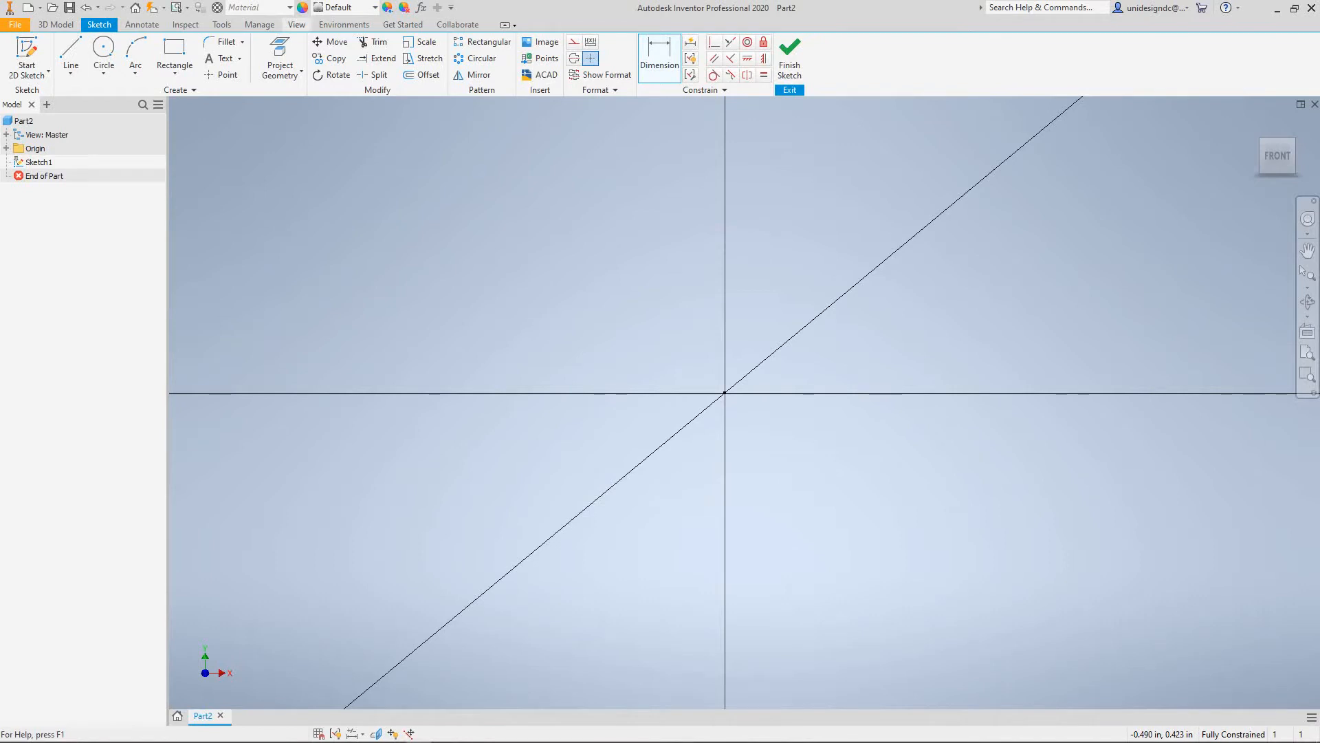
click(295, 24)
click(803, 58)
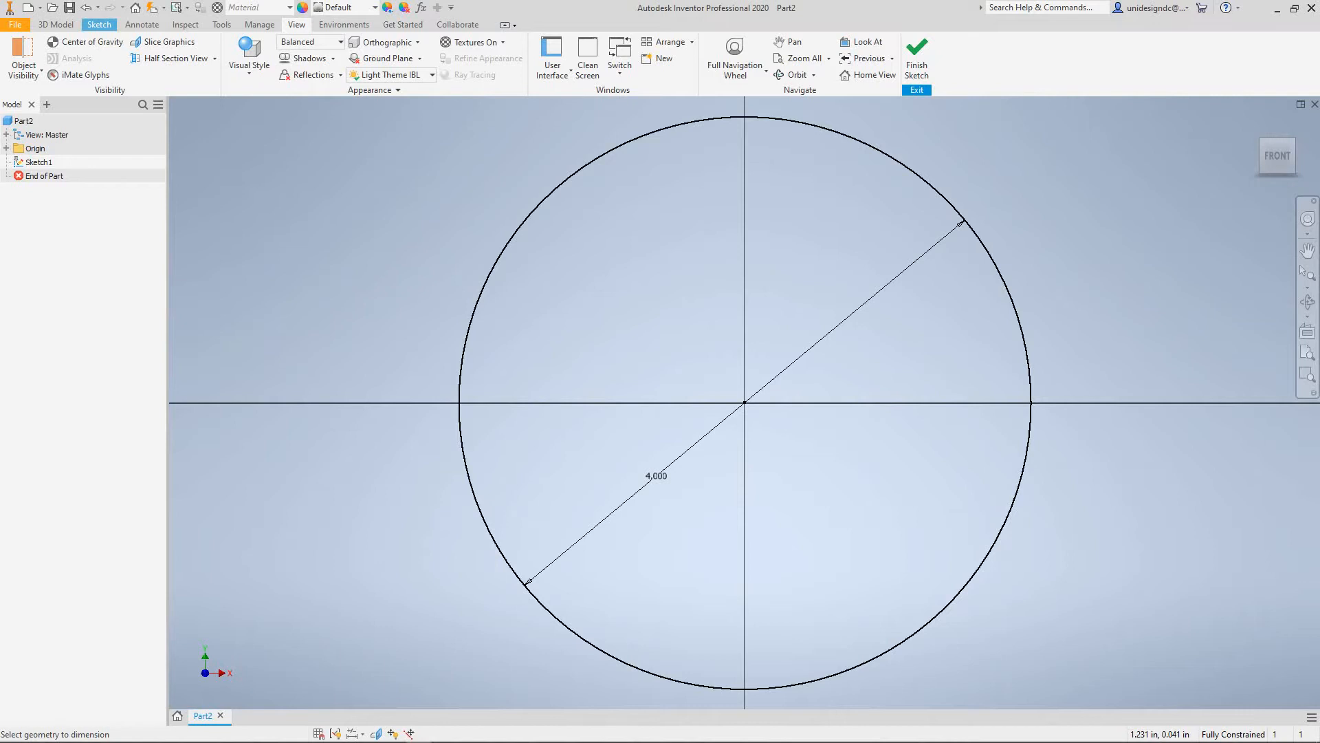
key(Escape)
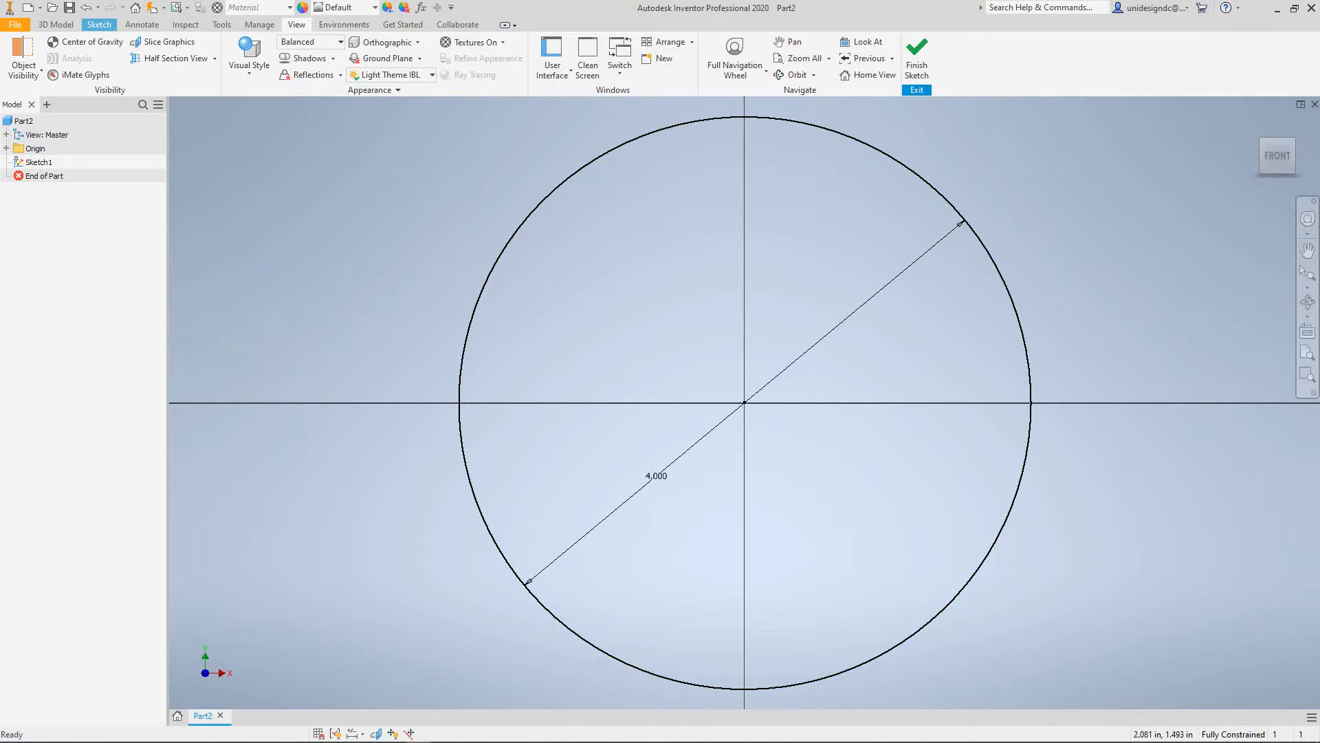
click(917, 59)
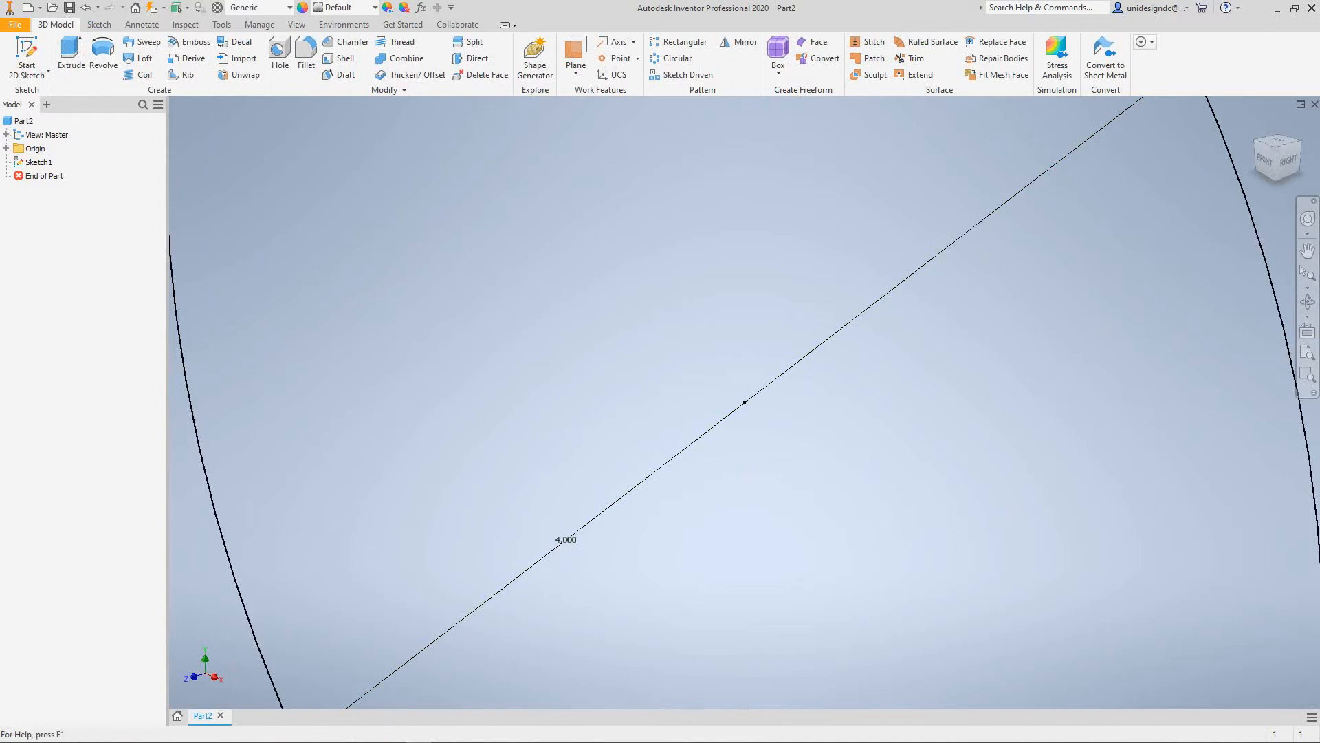
Extrude the 4 in circle profile to a distance of 0.4 in to form a solid disc.
click(297, 24)
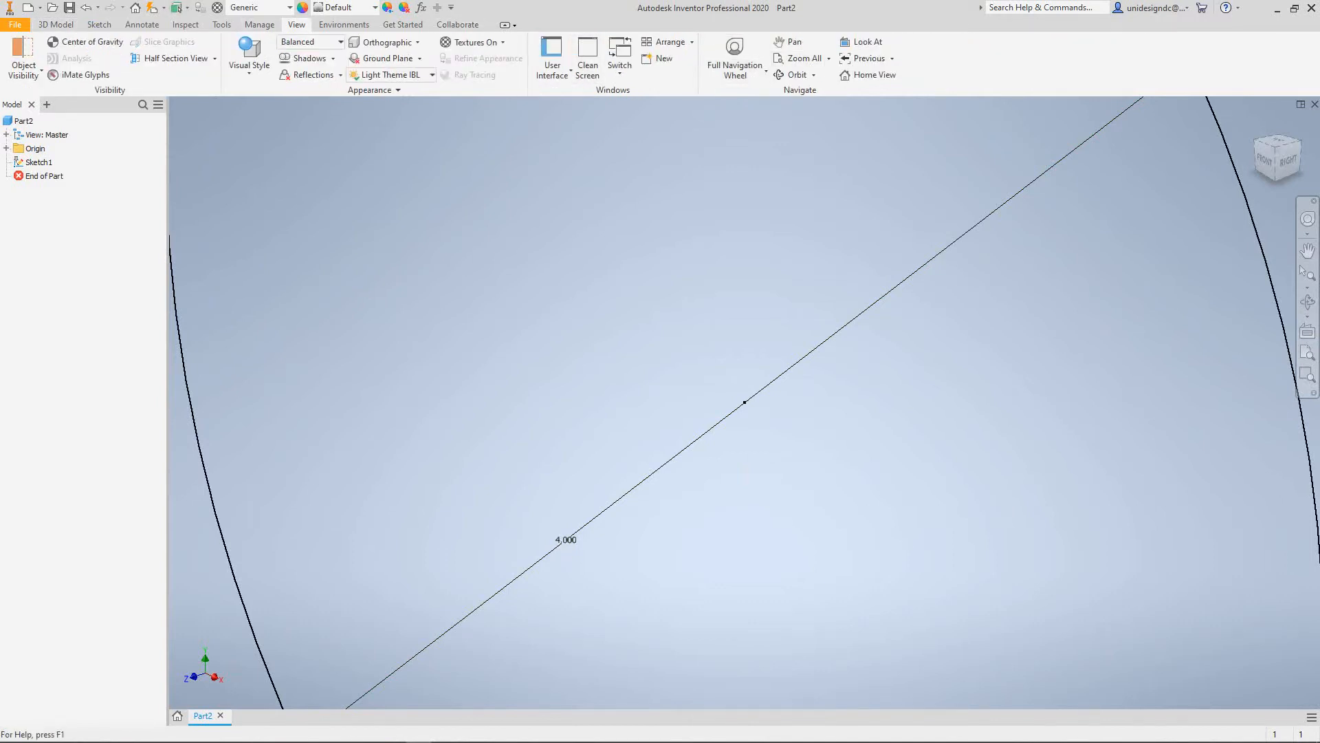
click(829, 58)
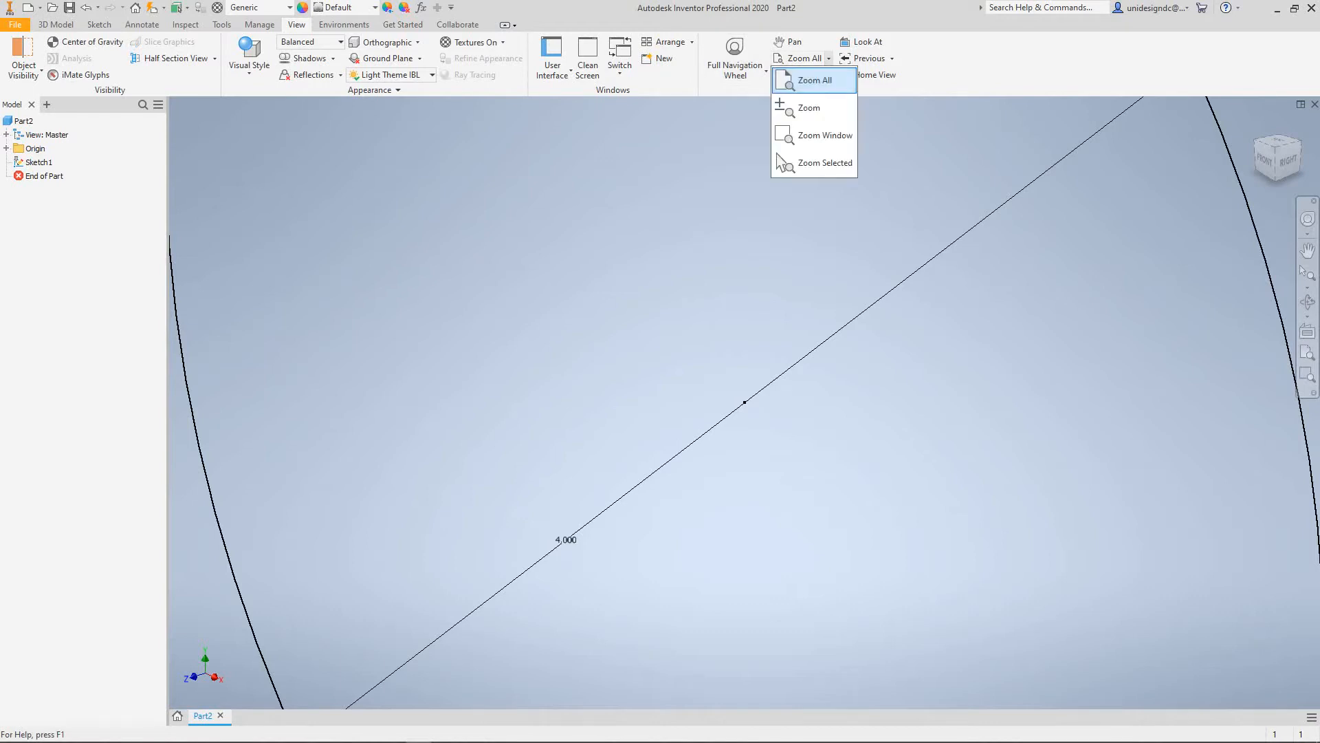
click(791, 79)
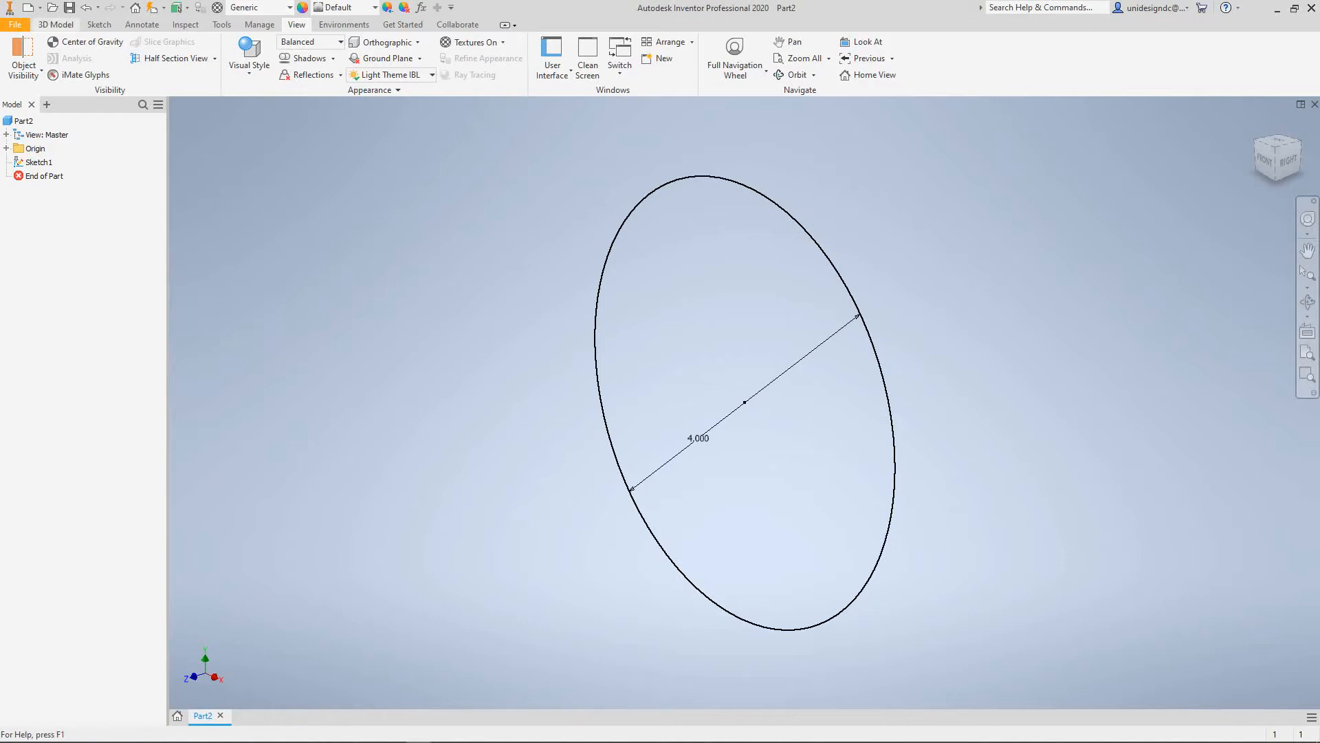
click(56, 24)
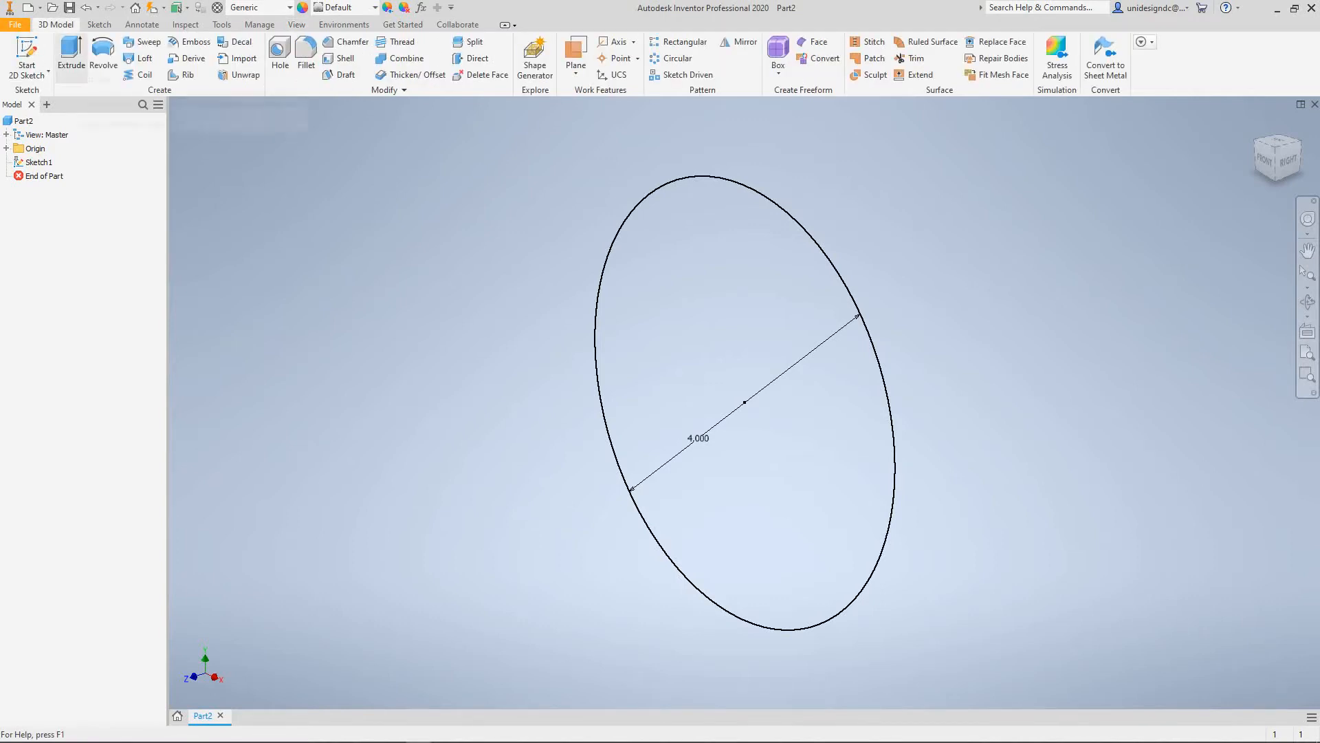
click(72, 59)
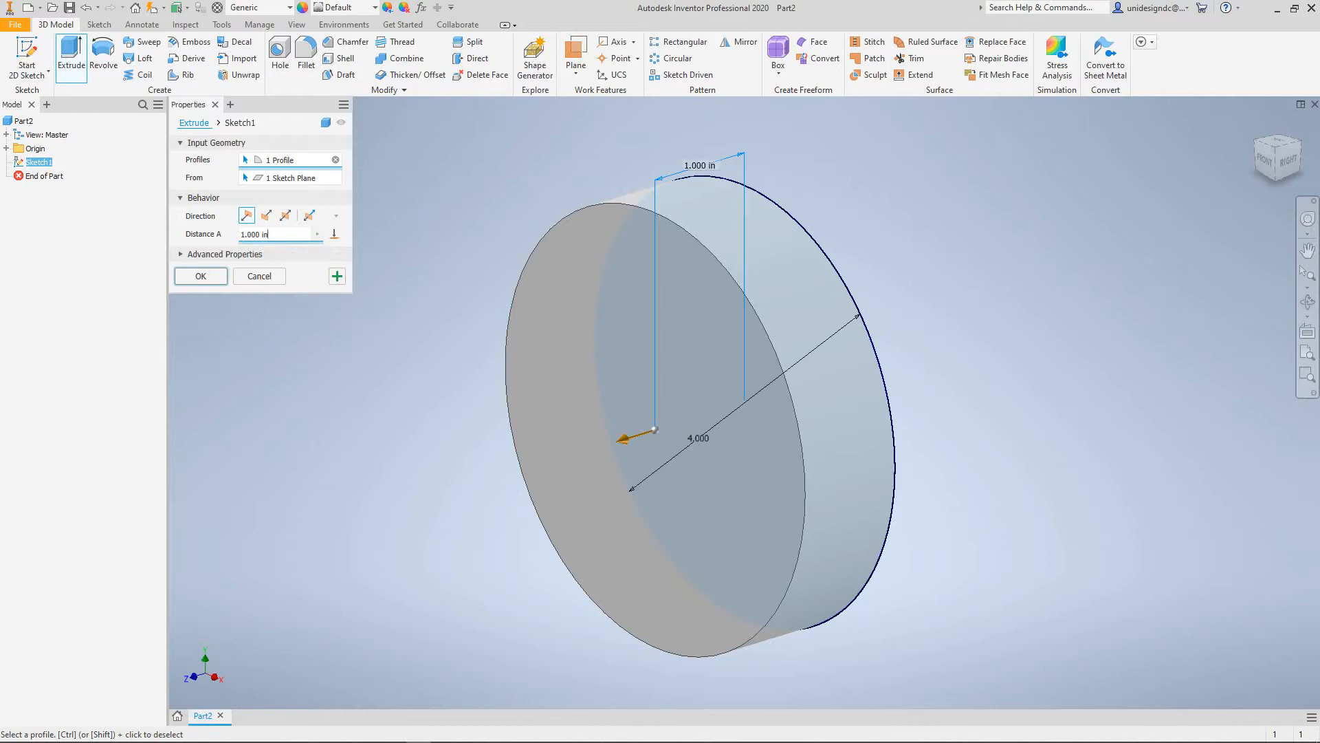
click(254, 234)
text(.4)
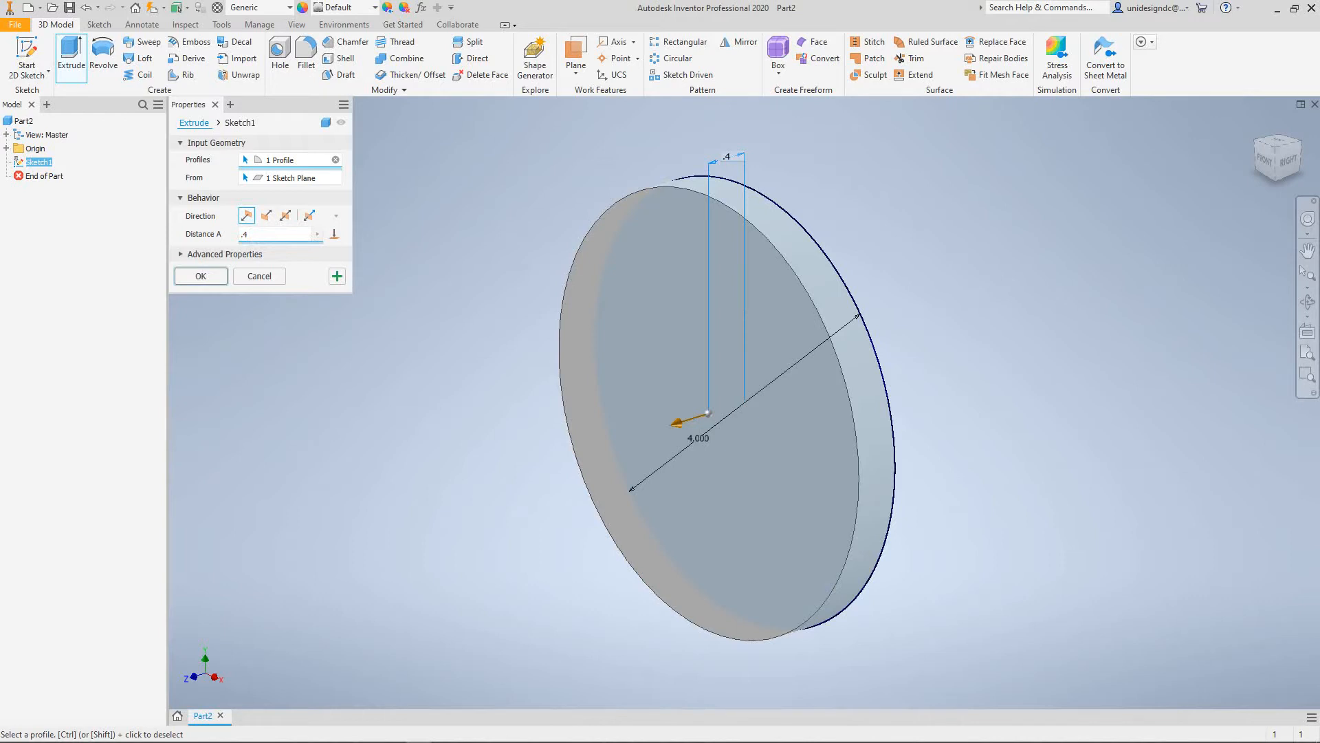
key(Return)
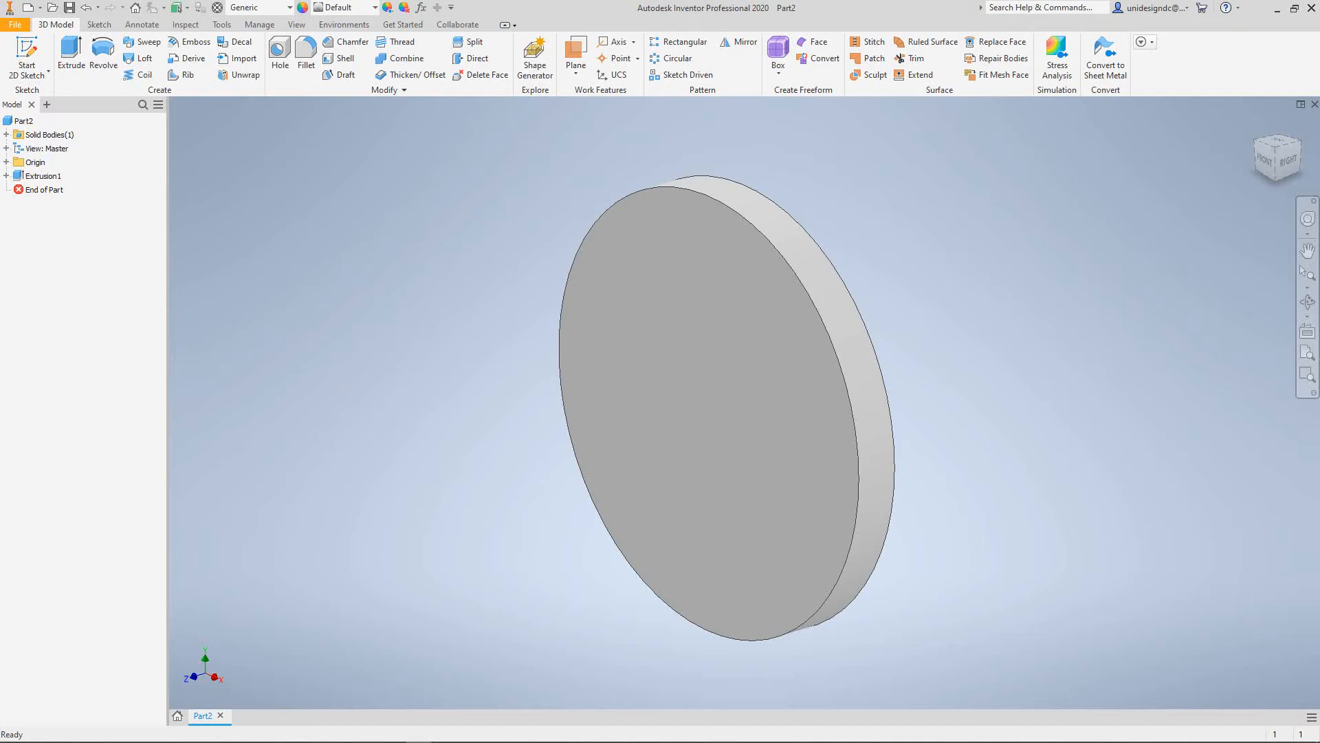
Examine the disc's upper rim and left edge up close using Zoom Window and Zoom Selected, and fit the whole part in view.
click(6, 161)
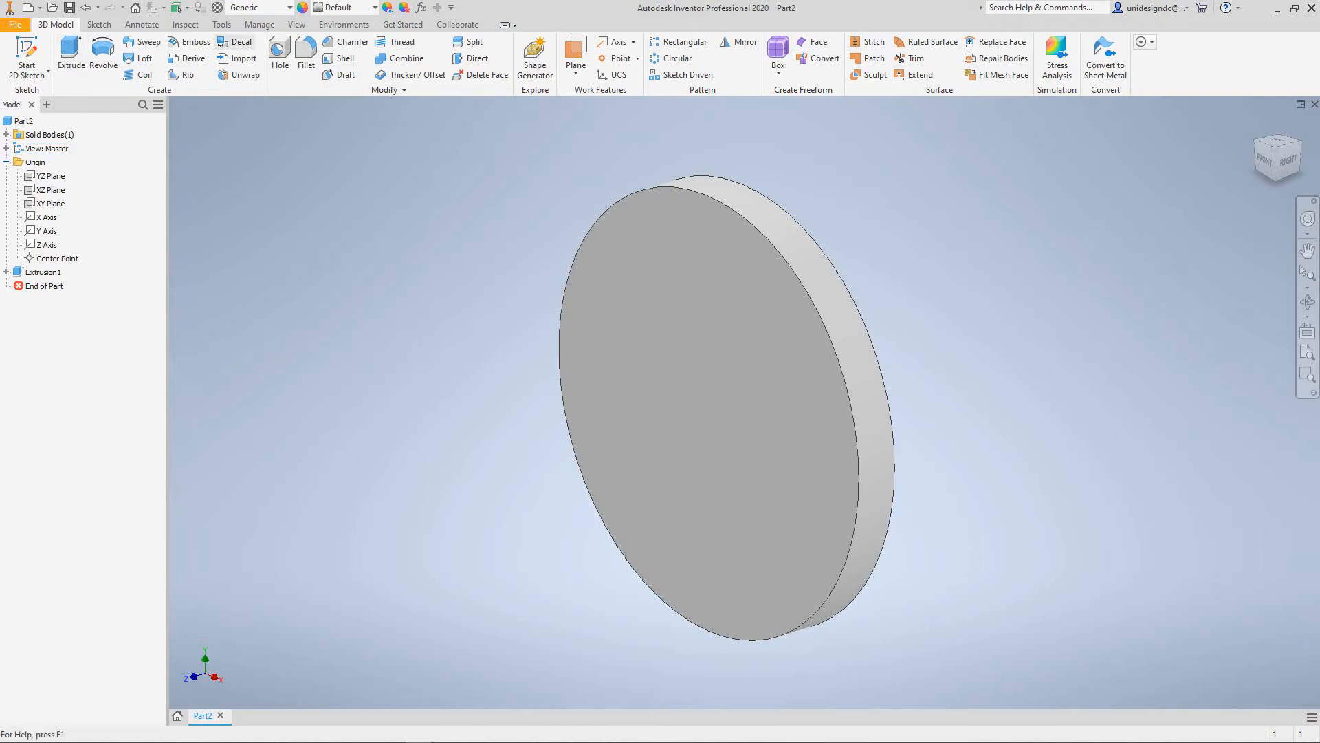
click(297, 24)
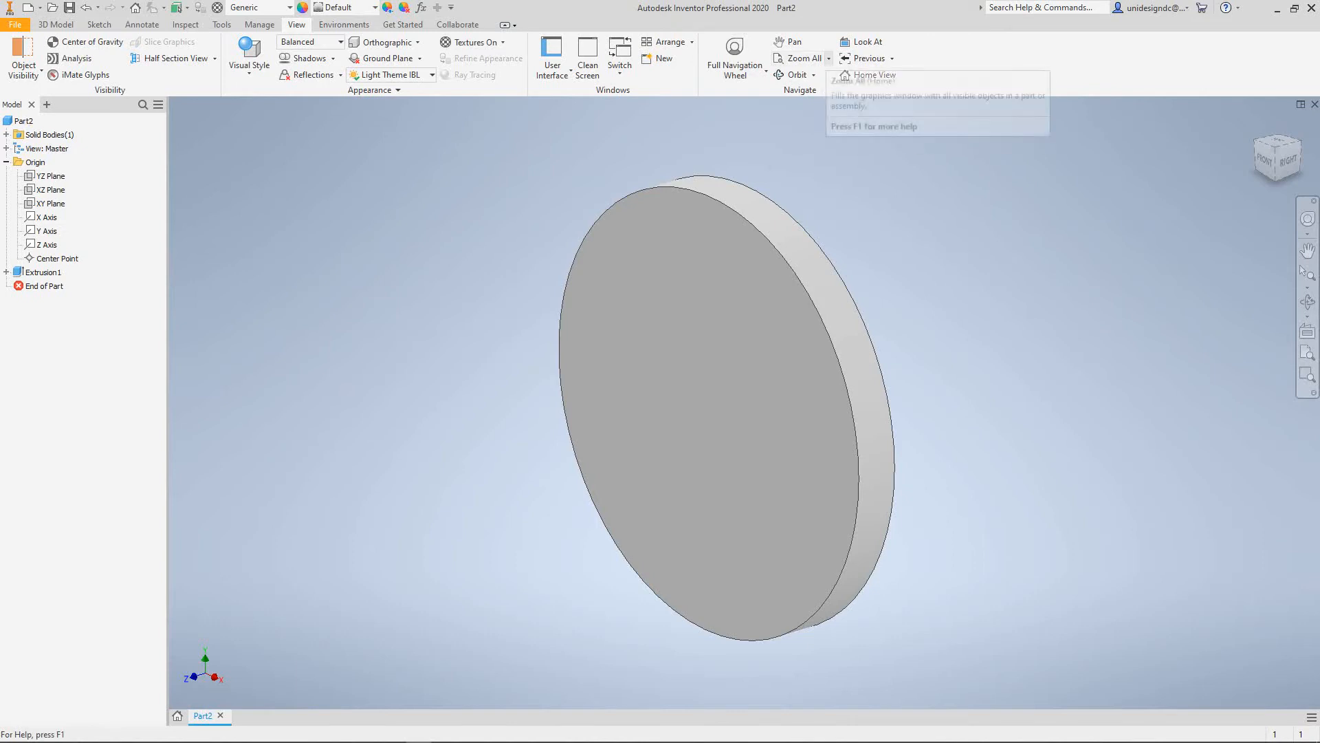
click(829, 58)
click(813, 134)
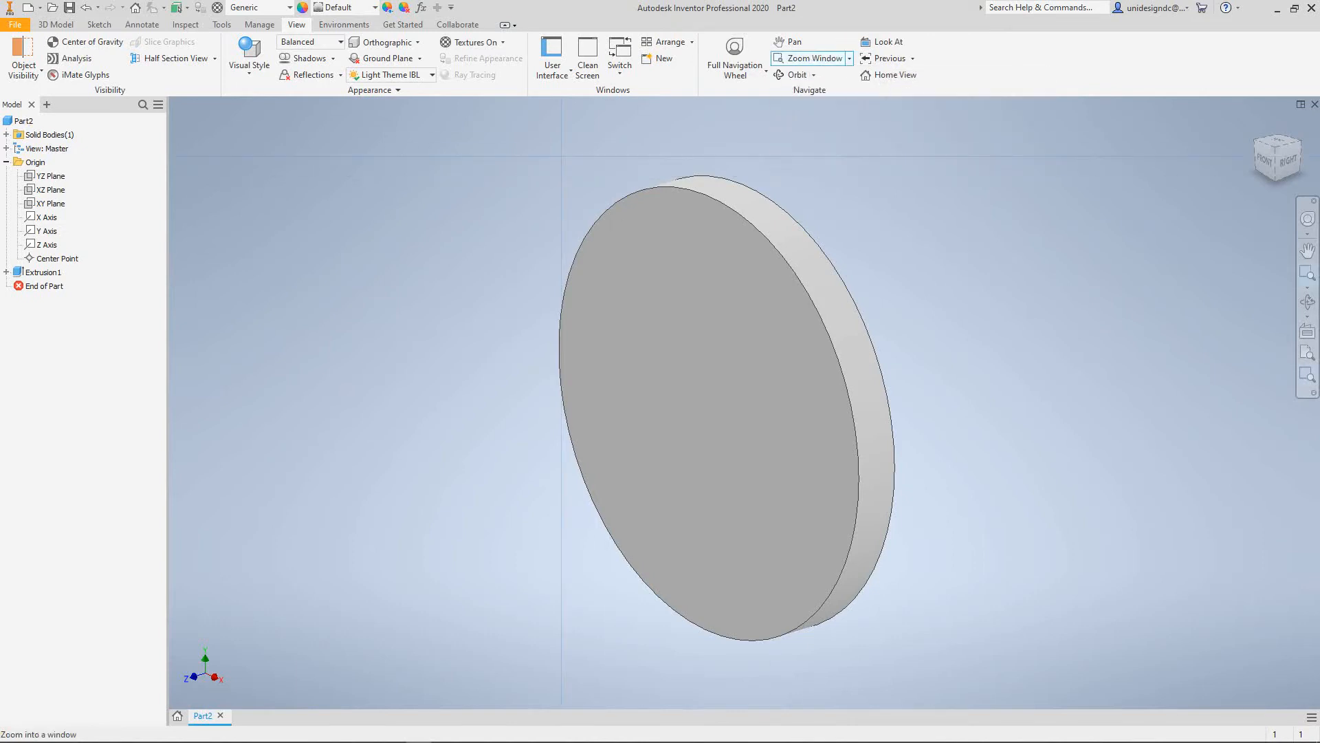
drag(562, 157, 788, 324)
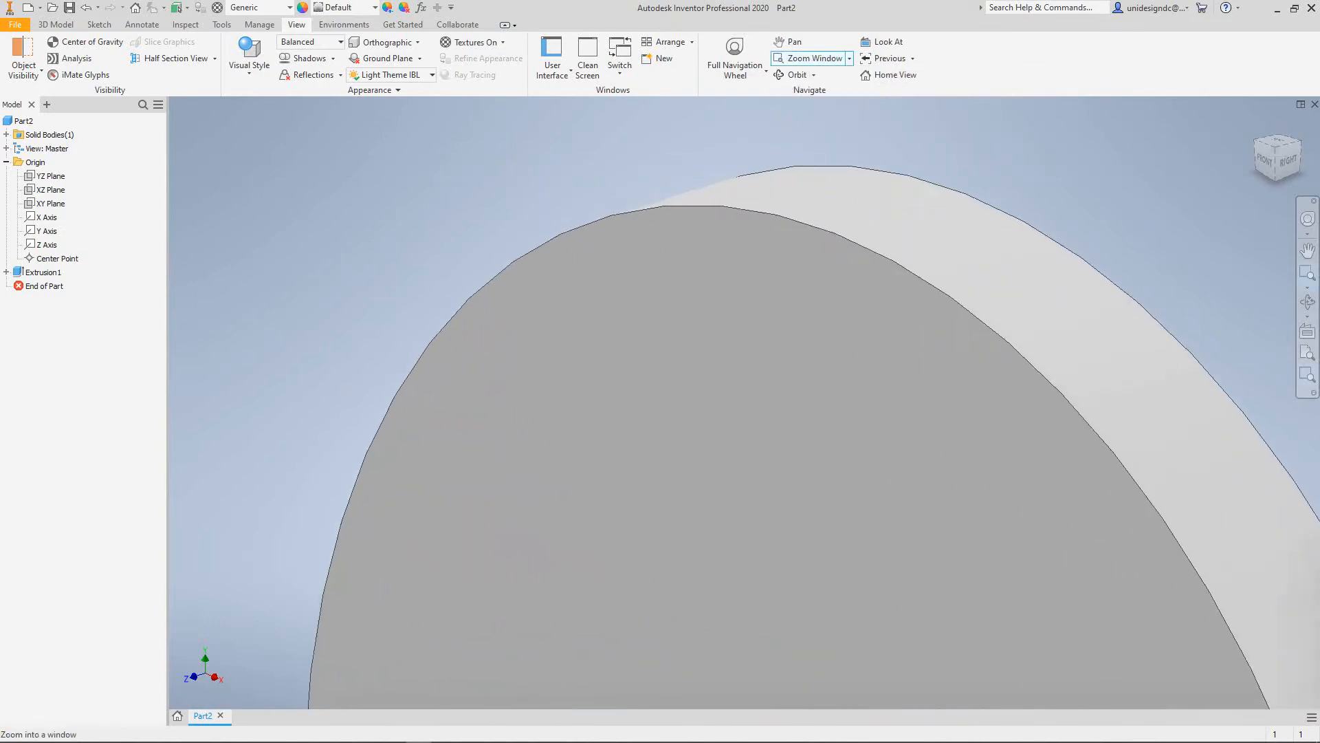
click(850, 58)
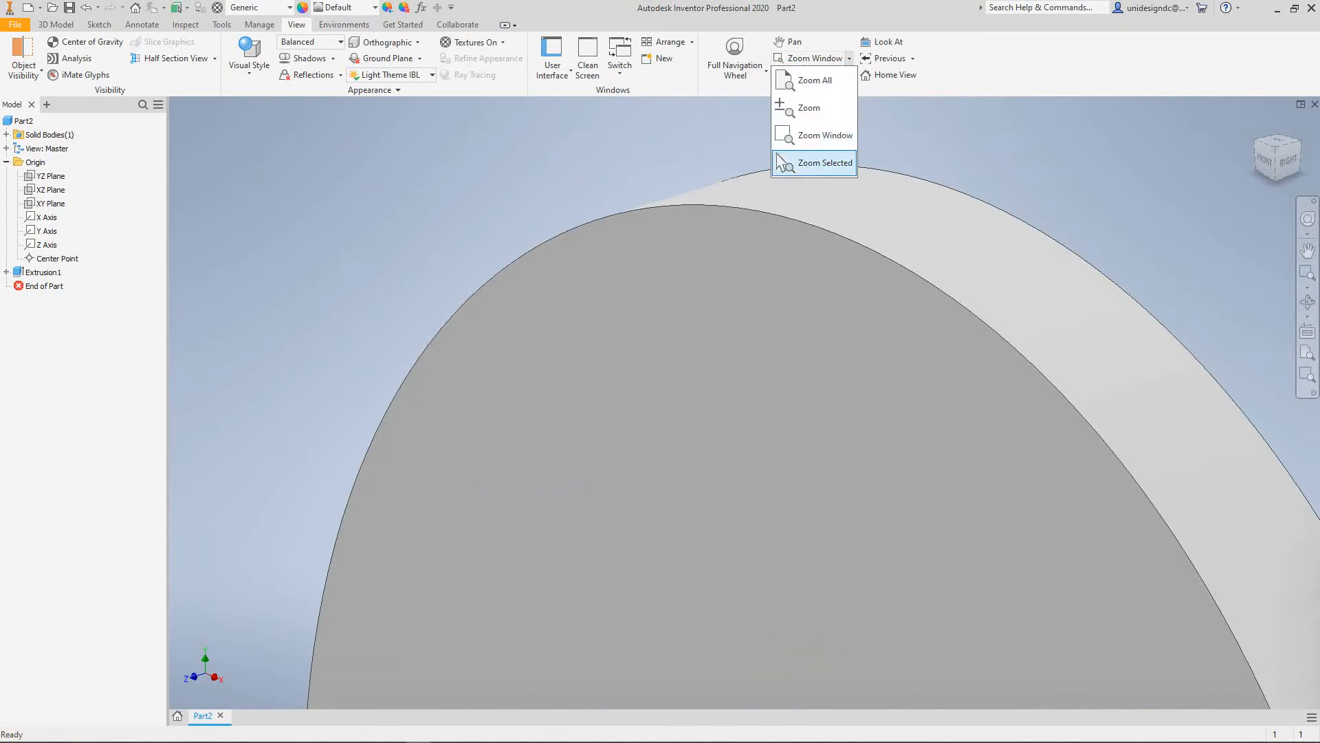
click(815, 163)
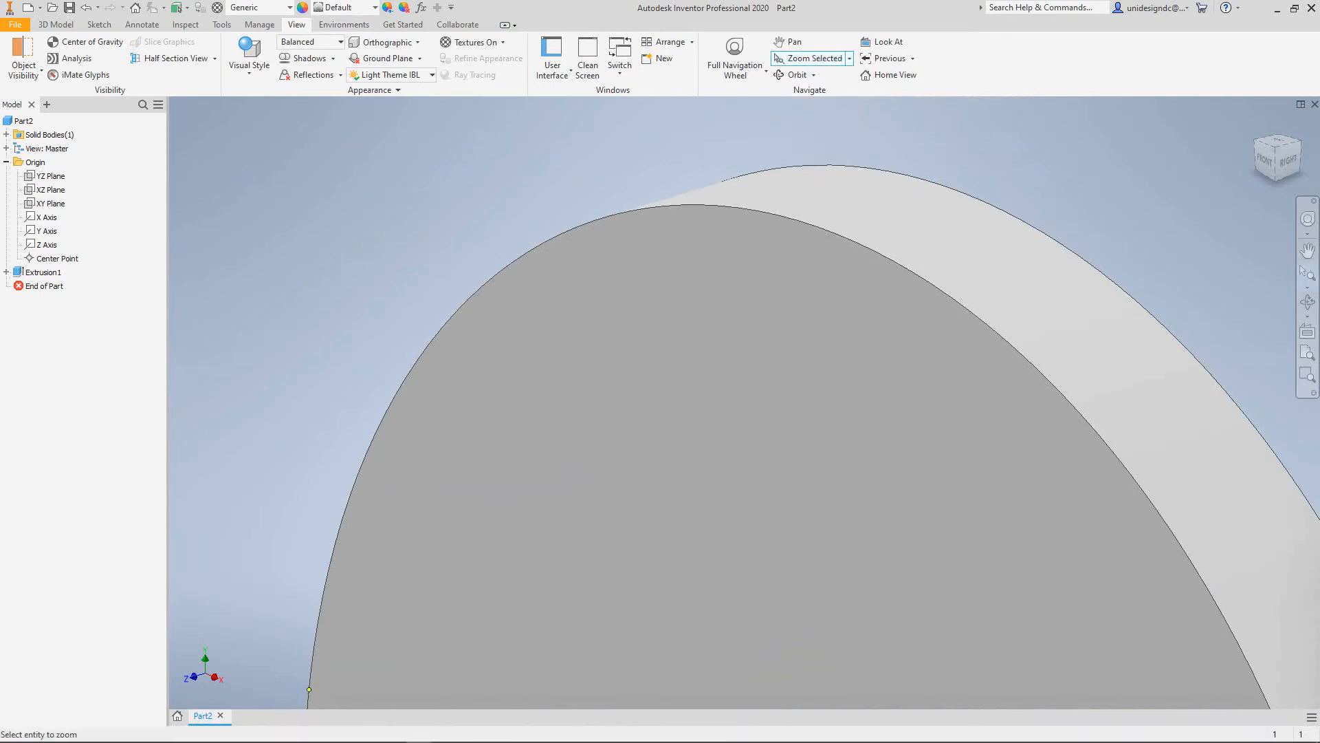
click(308, 691)
key(Escape)
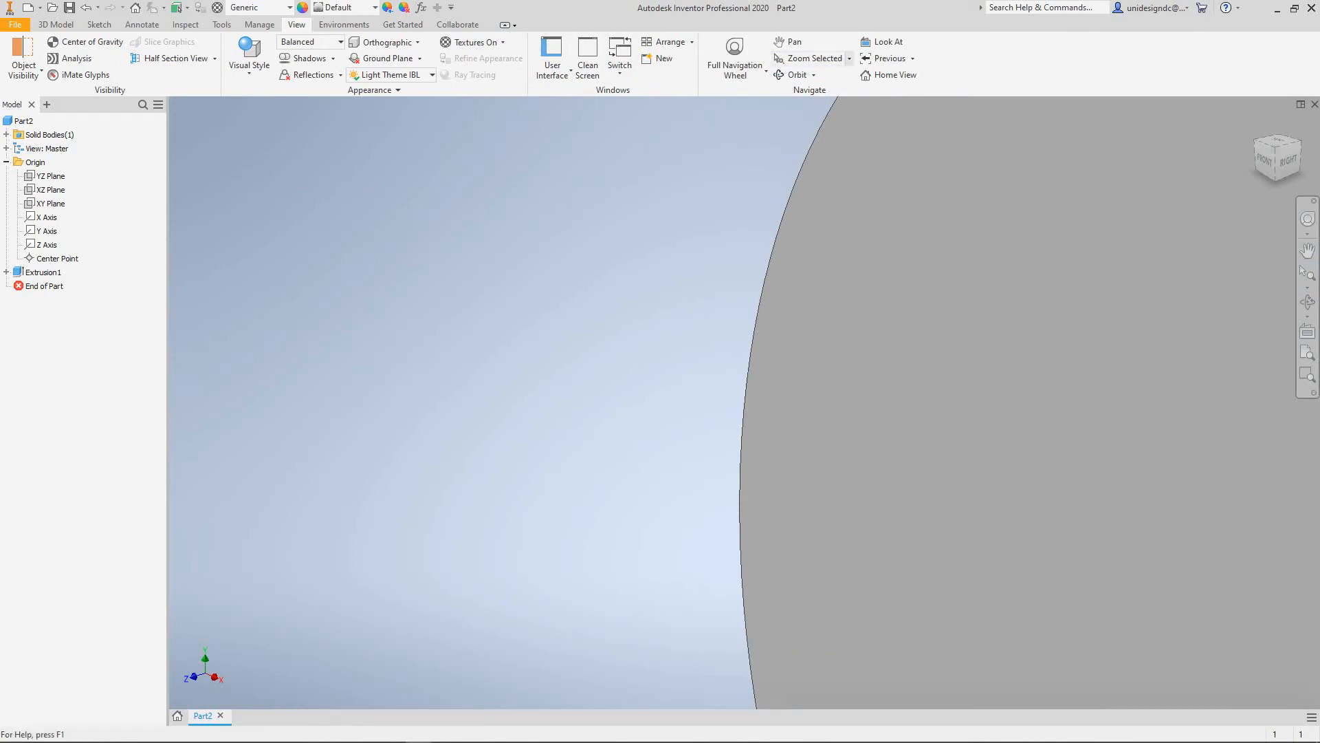
click(850, 58)
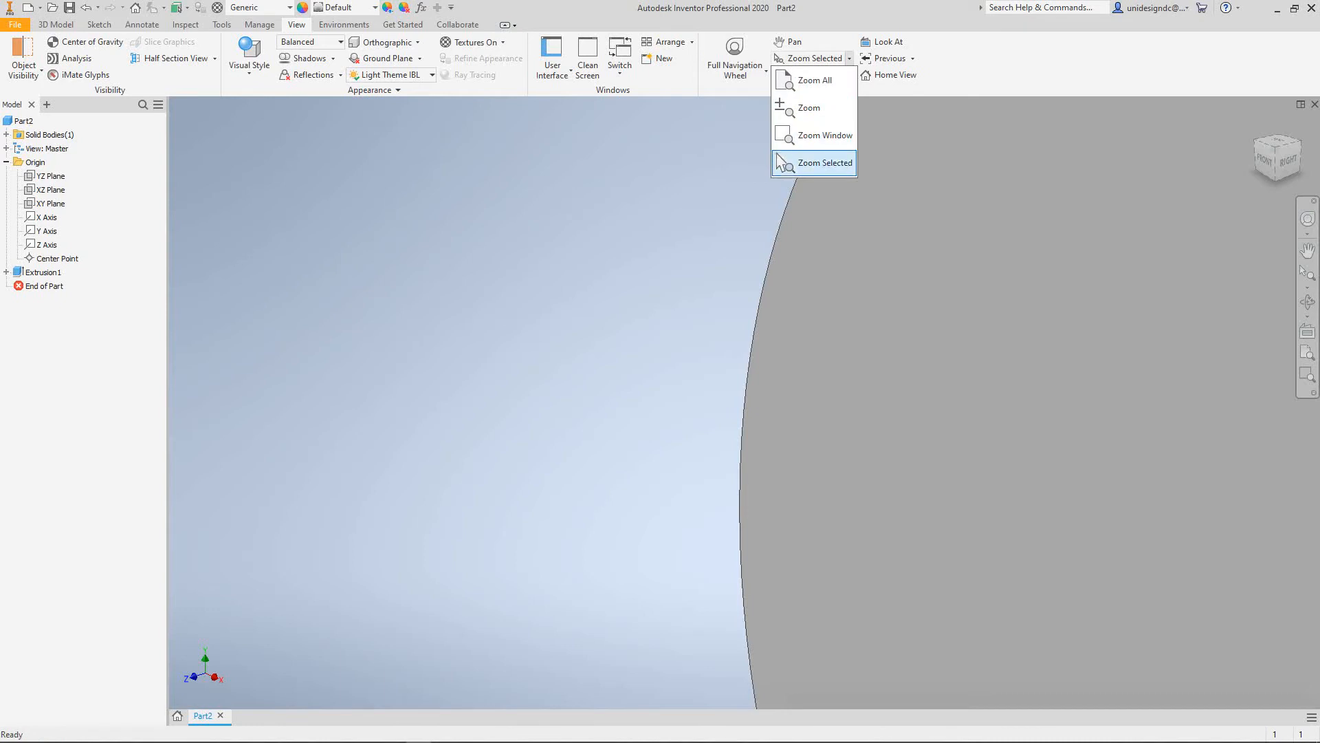
click(815, 81)
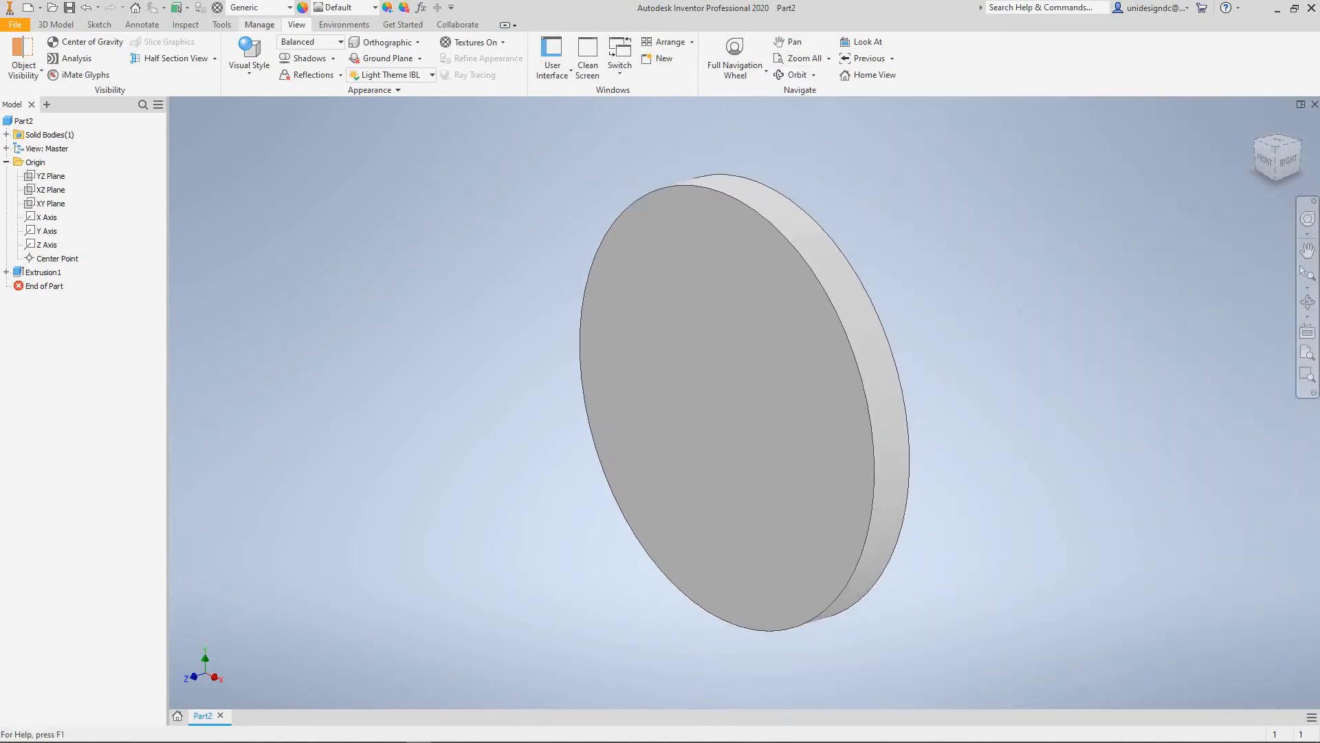
Try the Realistic, Shaded and Shaded with Hidden Edges visual styles on the disc.
click(249, 55)
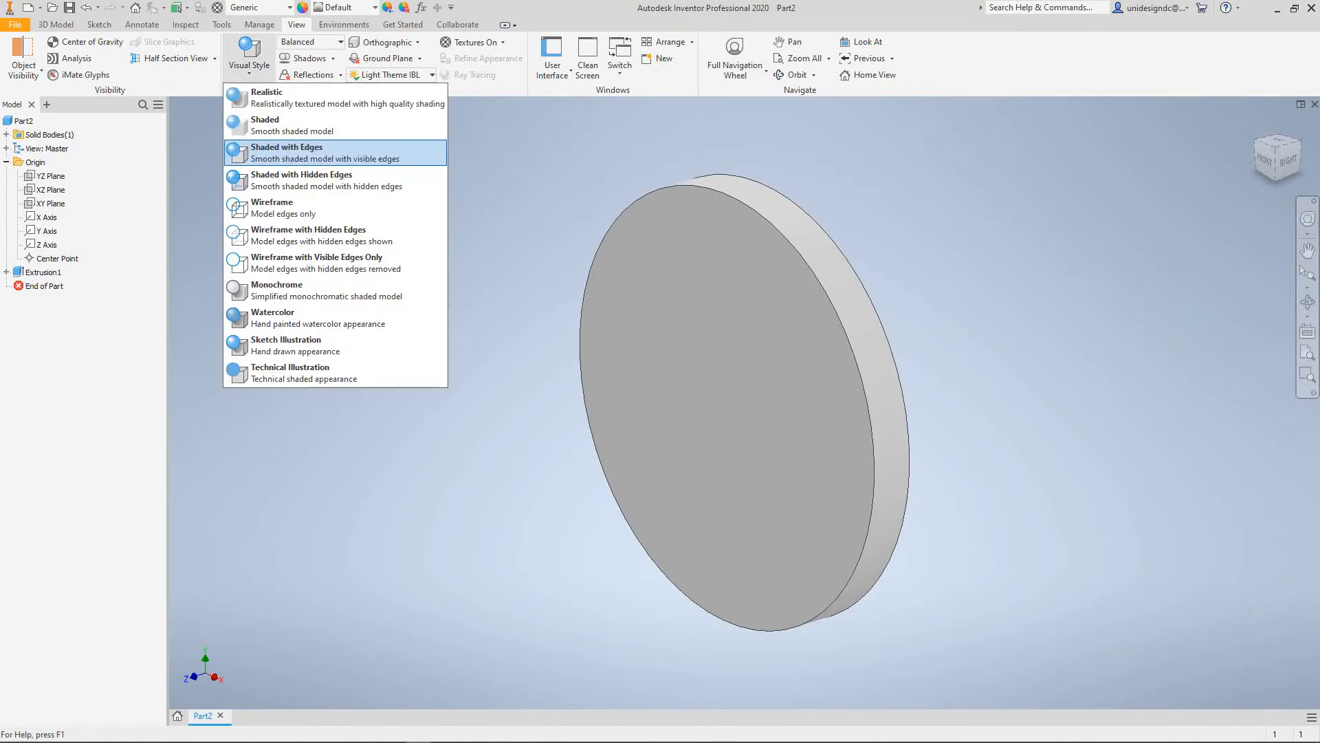
click(275, 97)
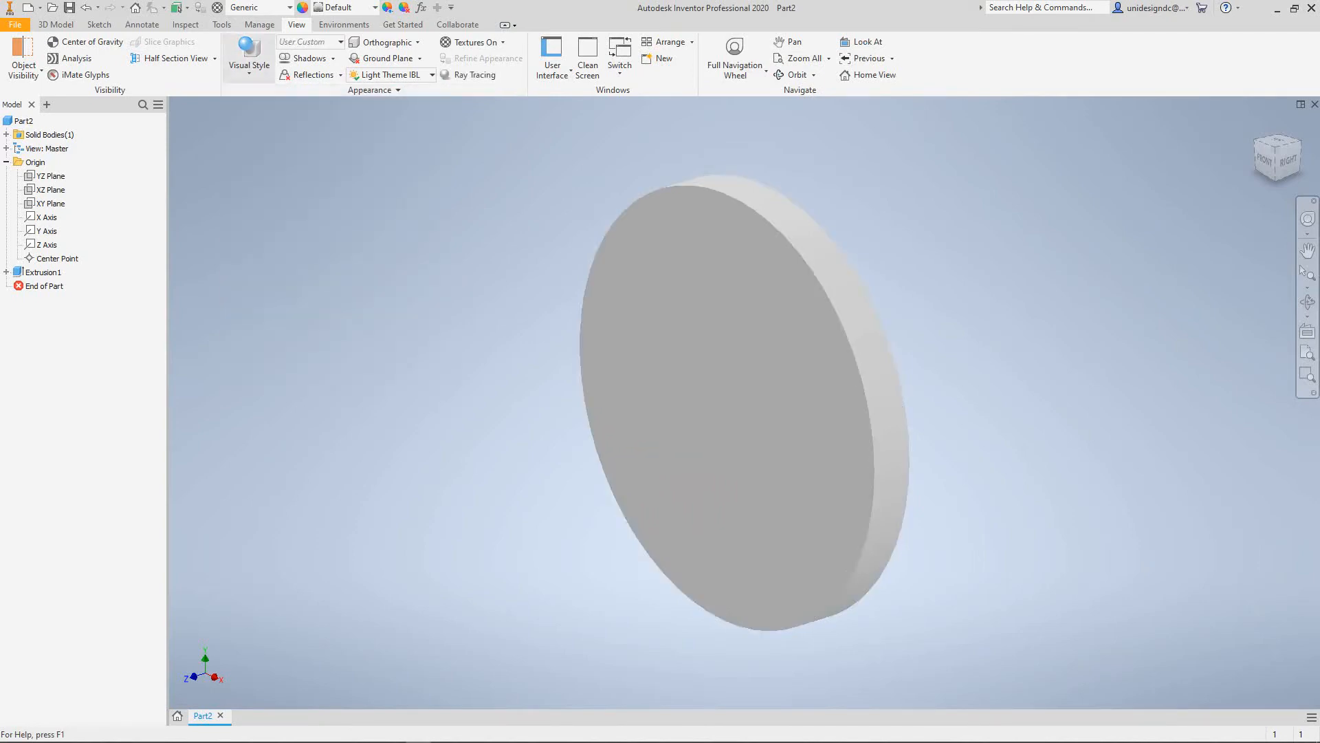
click(248, 55)
click(275, 119)
click(248, 55)
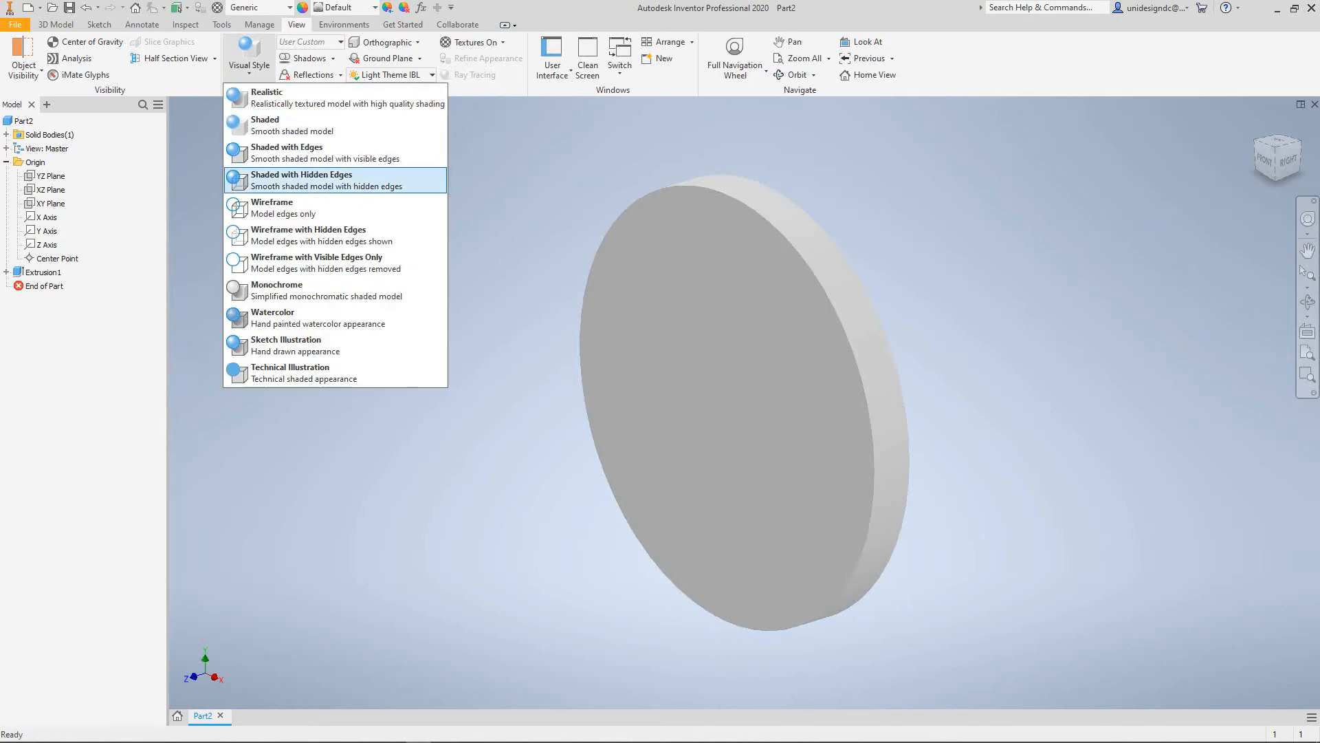
click(301, 180)
Compare the Wireframe and Monochrome visual styles, leaving the disc displayed in Wireframe.
click(249, 55)
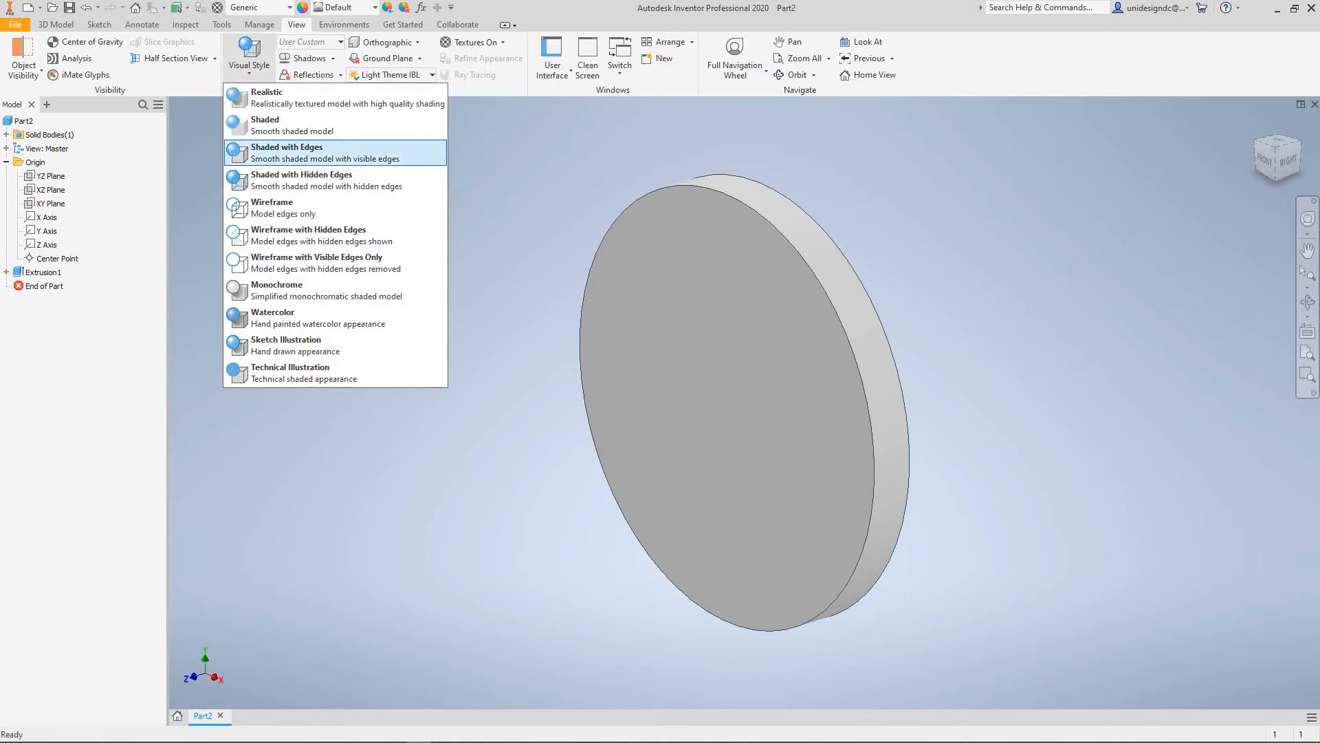
click(282, 208)
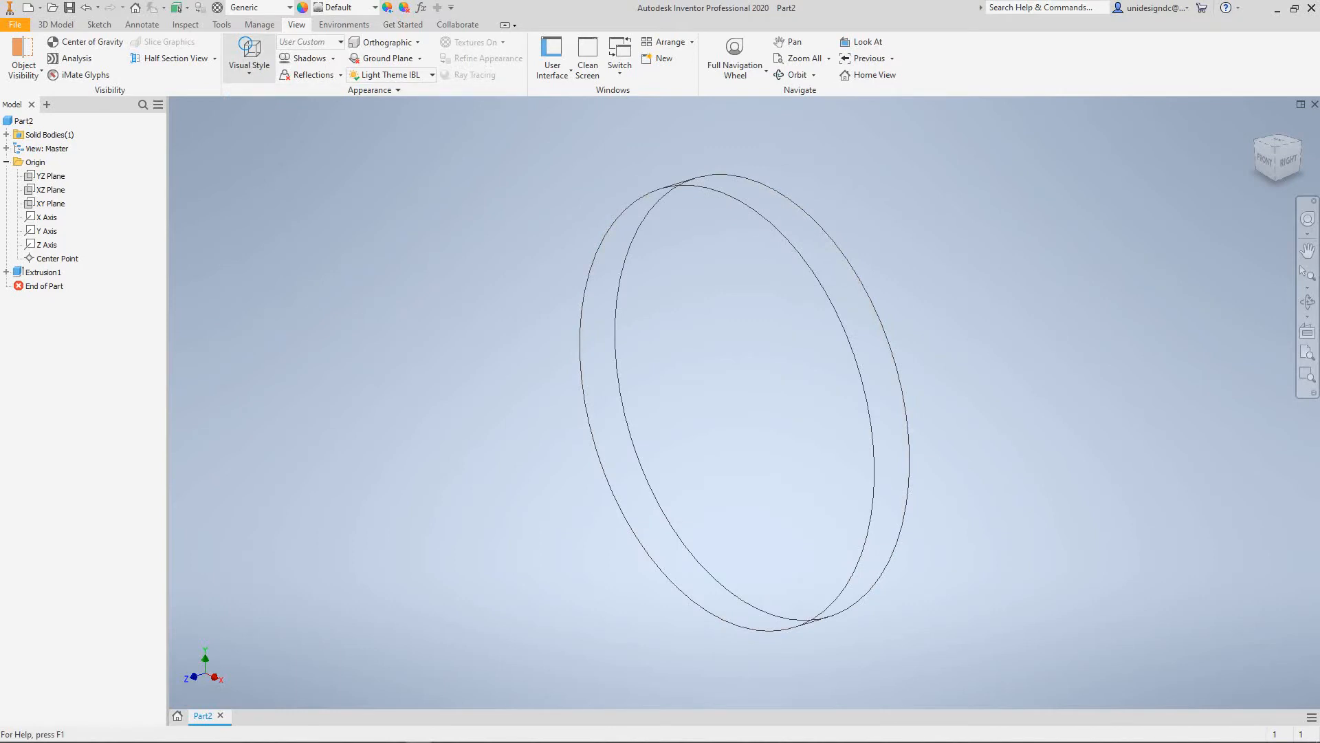
click(249, 55)
click(289, 290)
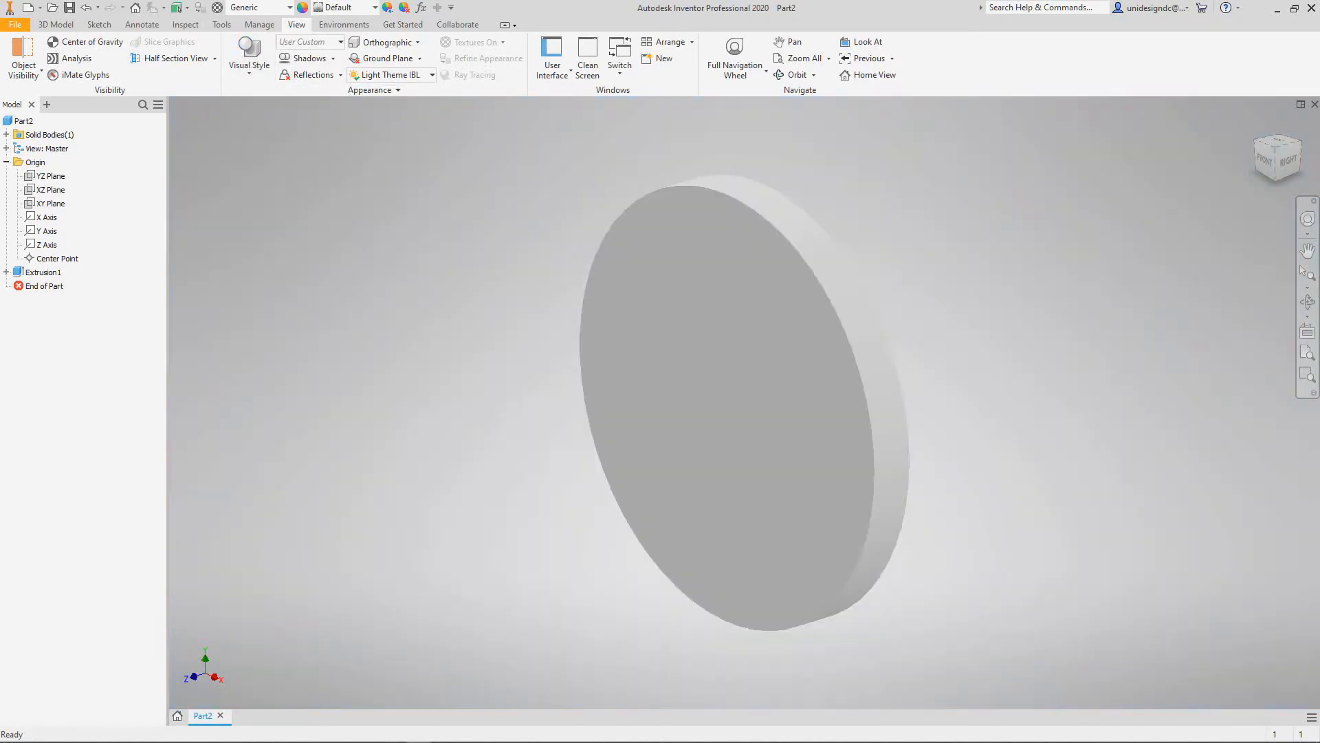
click(249, 55)
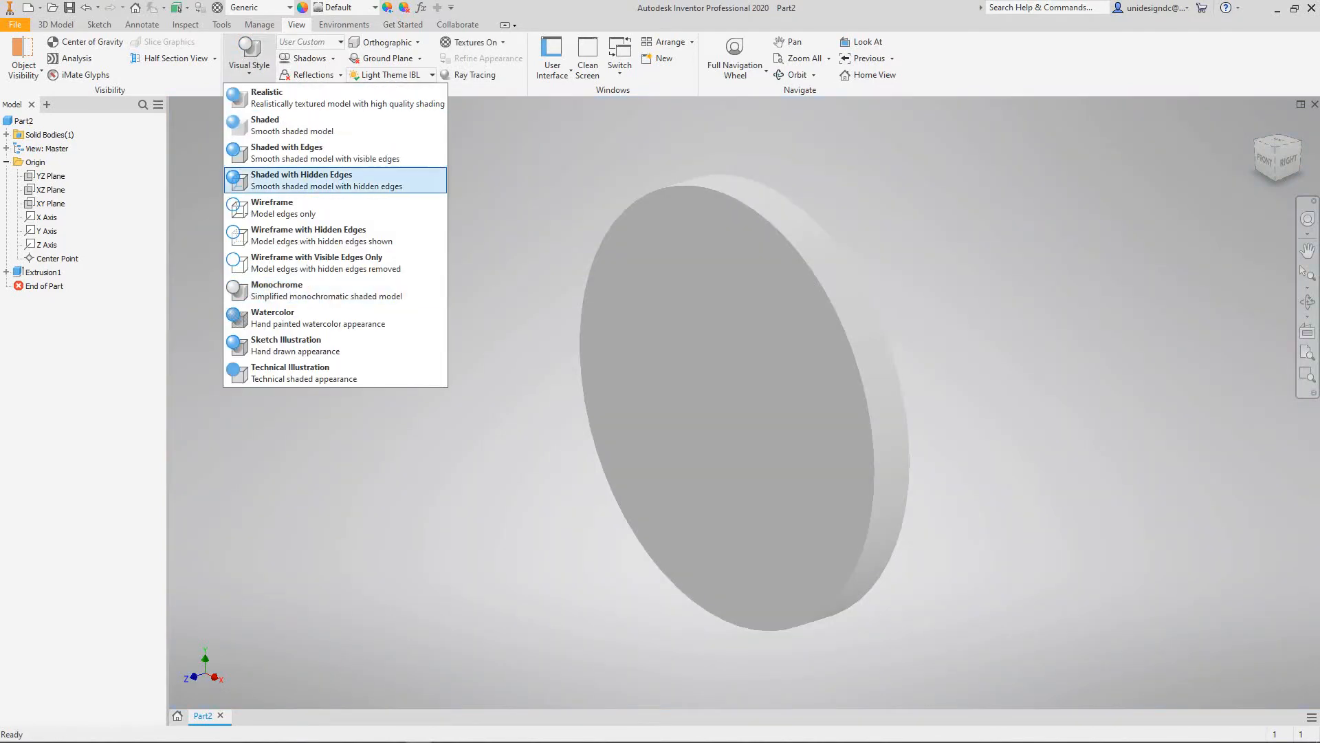
click(289, 207)
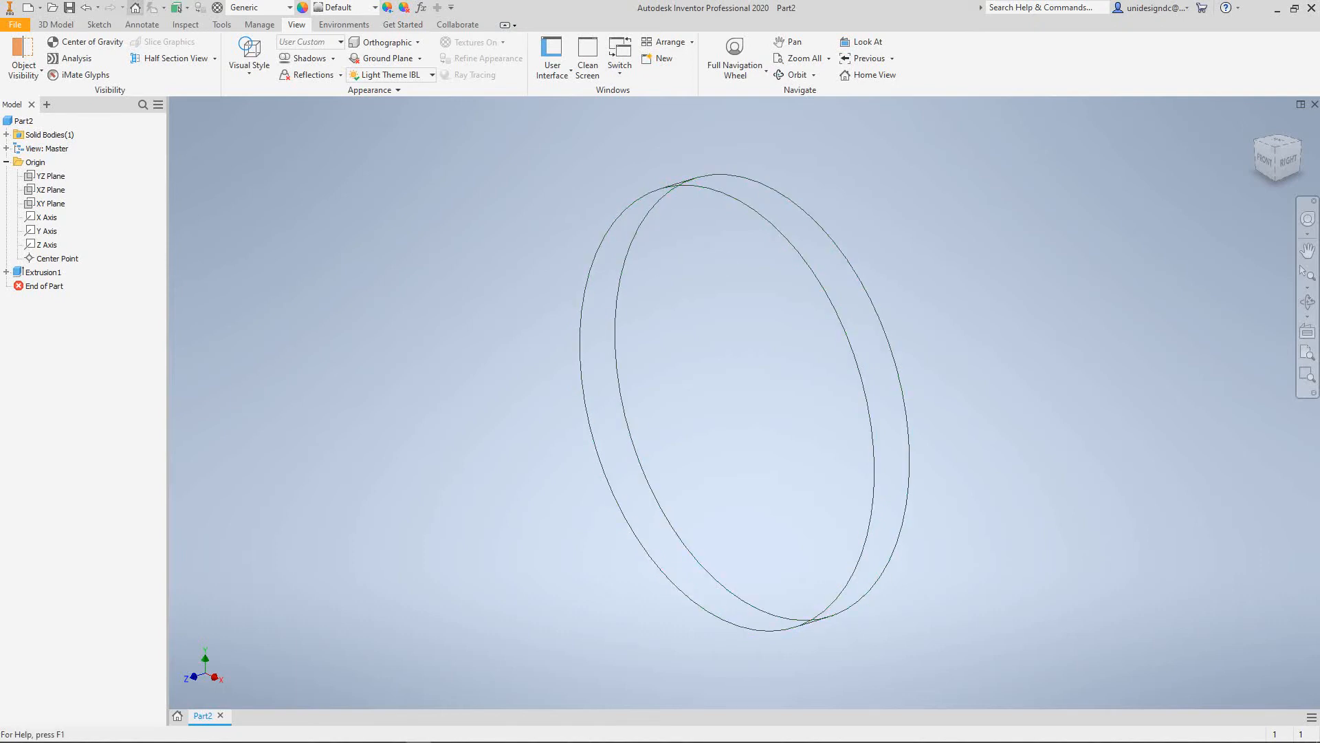
Start a 2D sketch on the disc's front circular face.
click(56, 24)
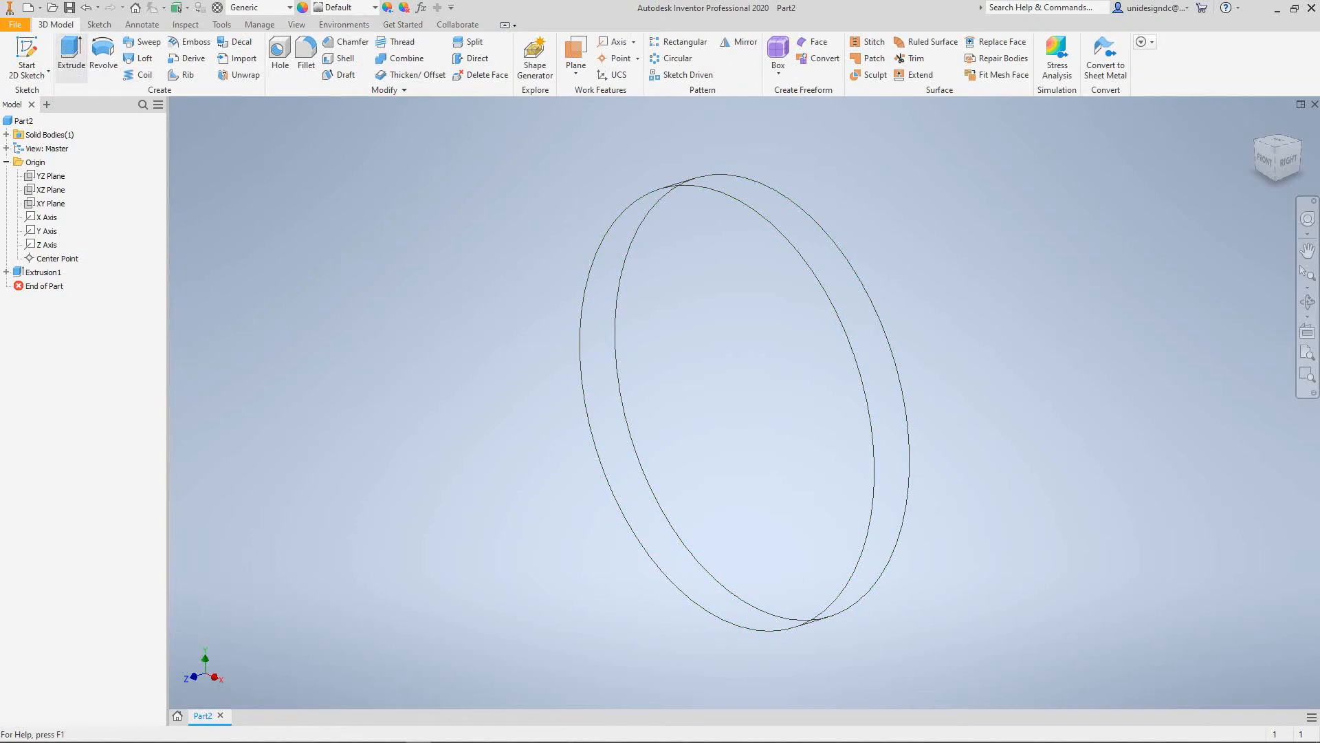
click(27, 72)
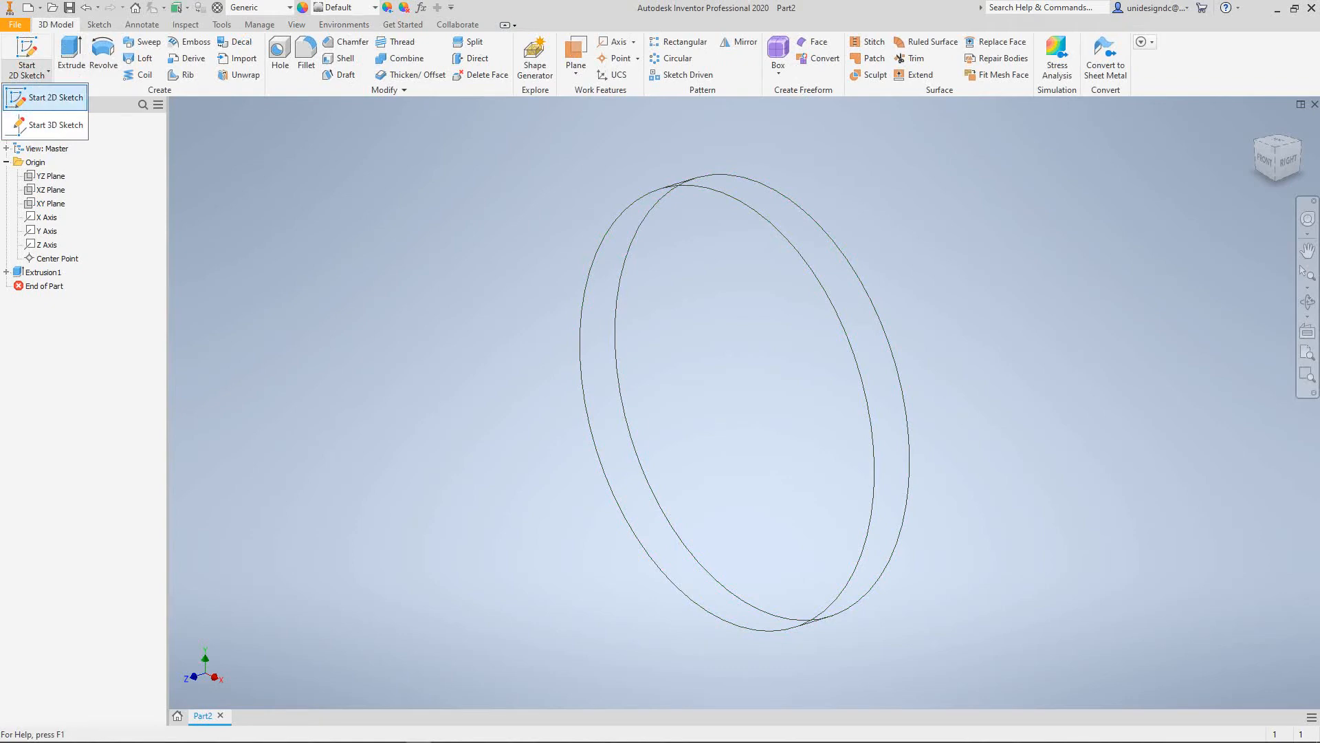
click(46, 100)
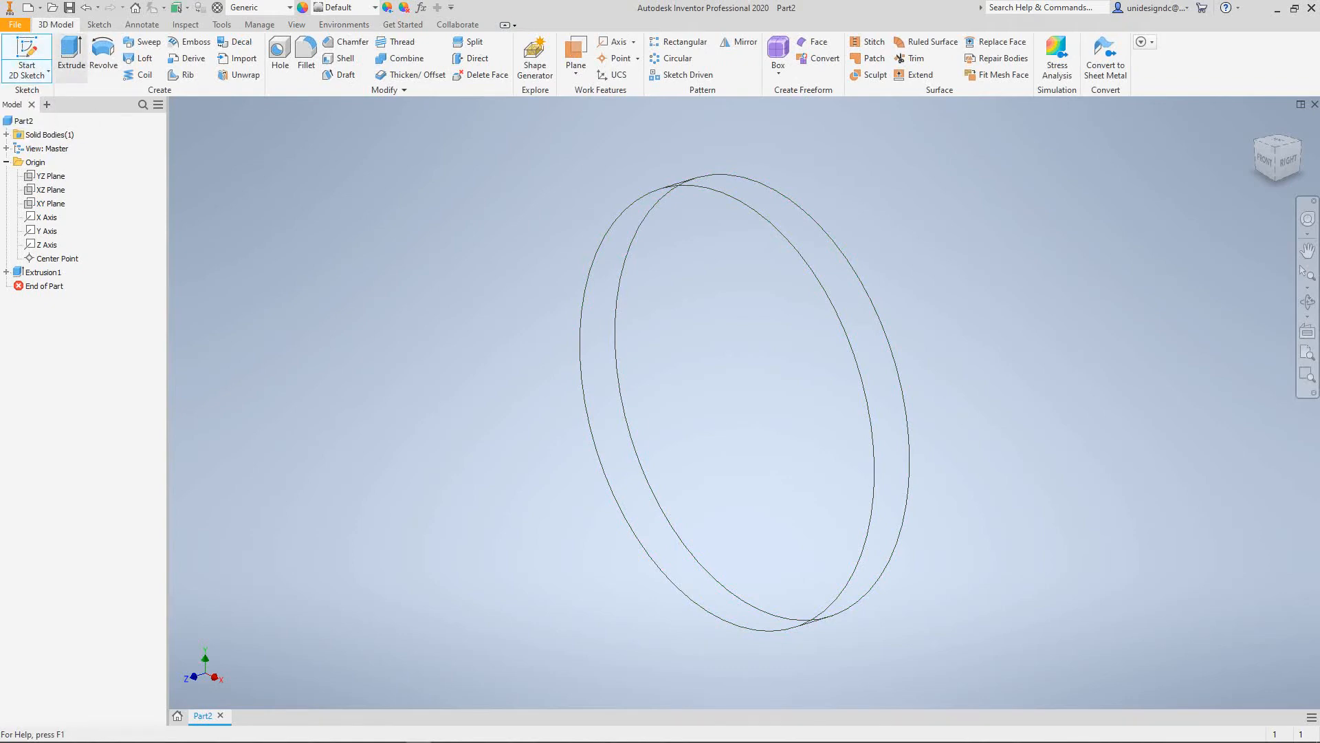
click(27, 72)
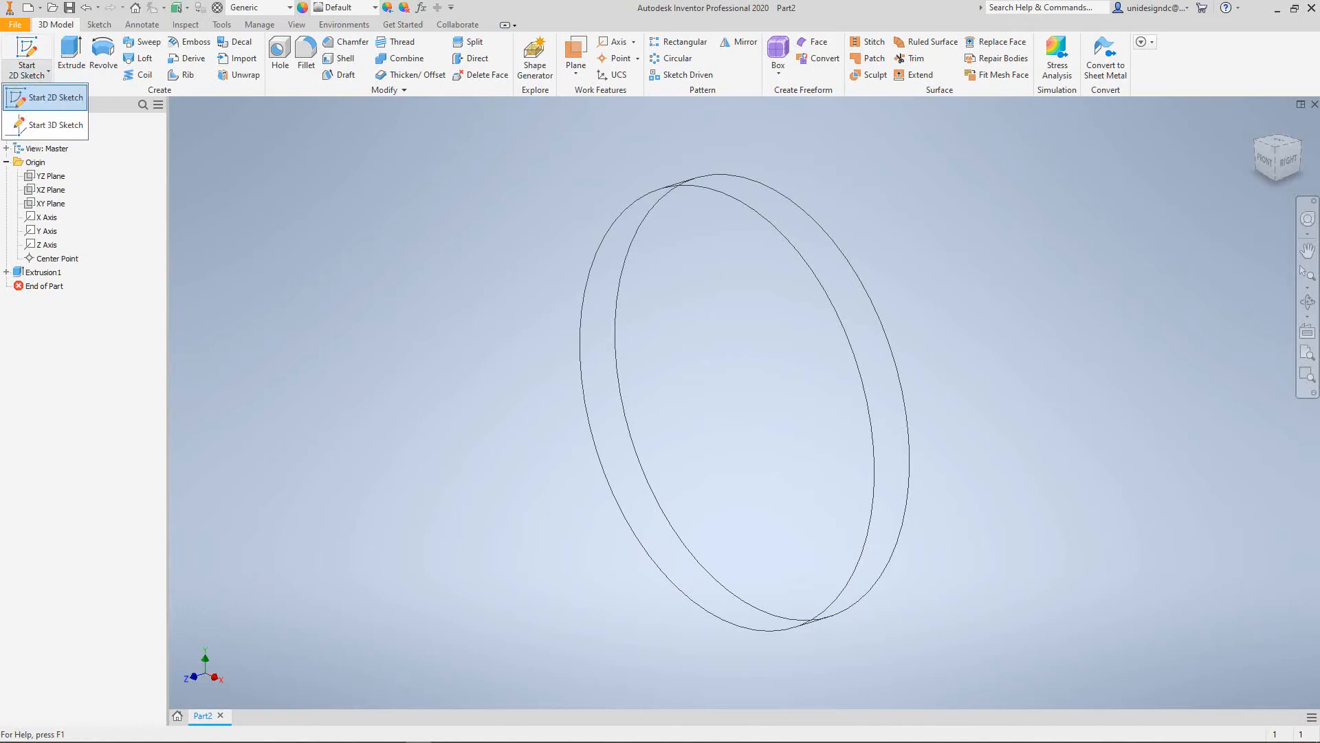
click(55, 97)
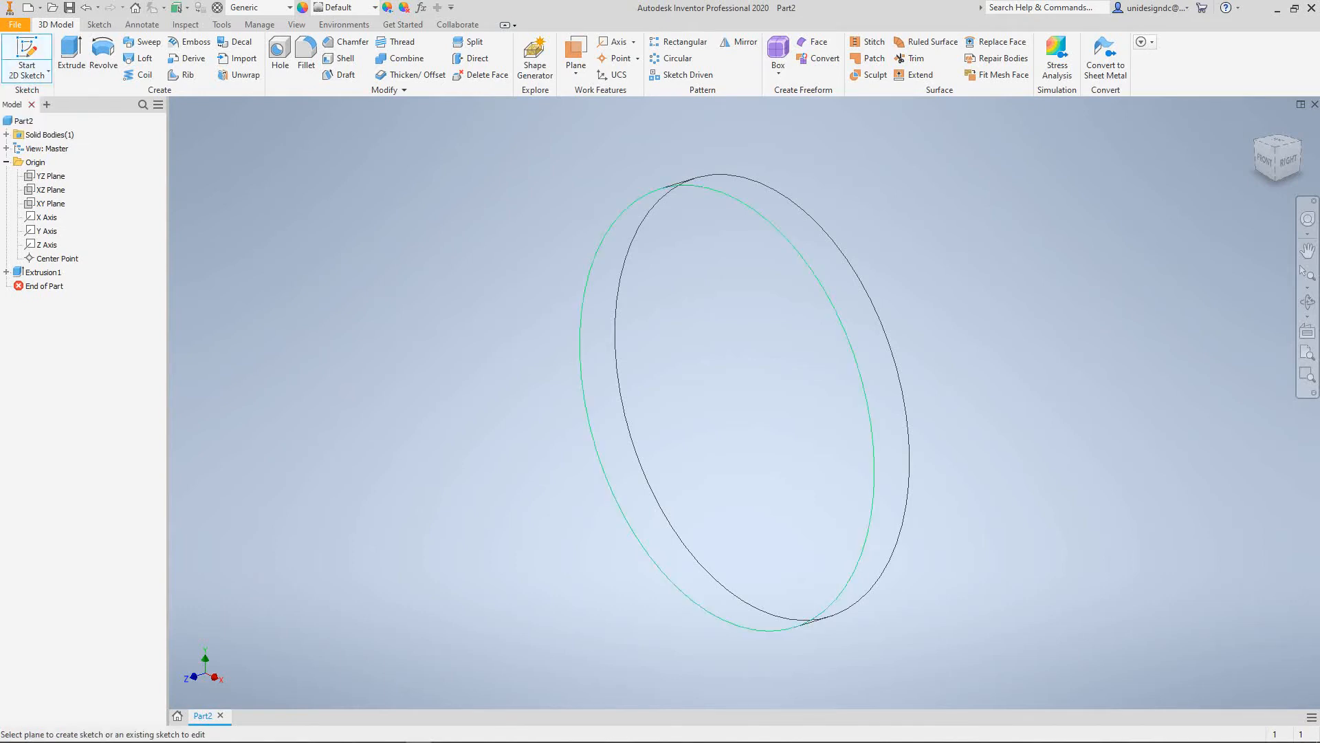
click(727, 408)
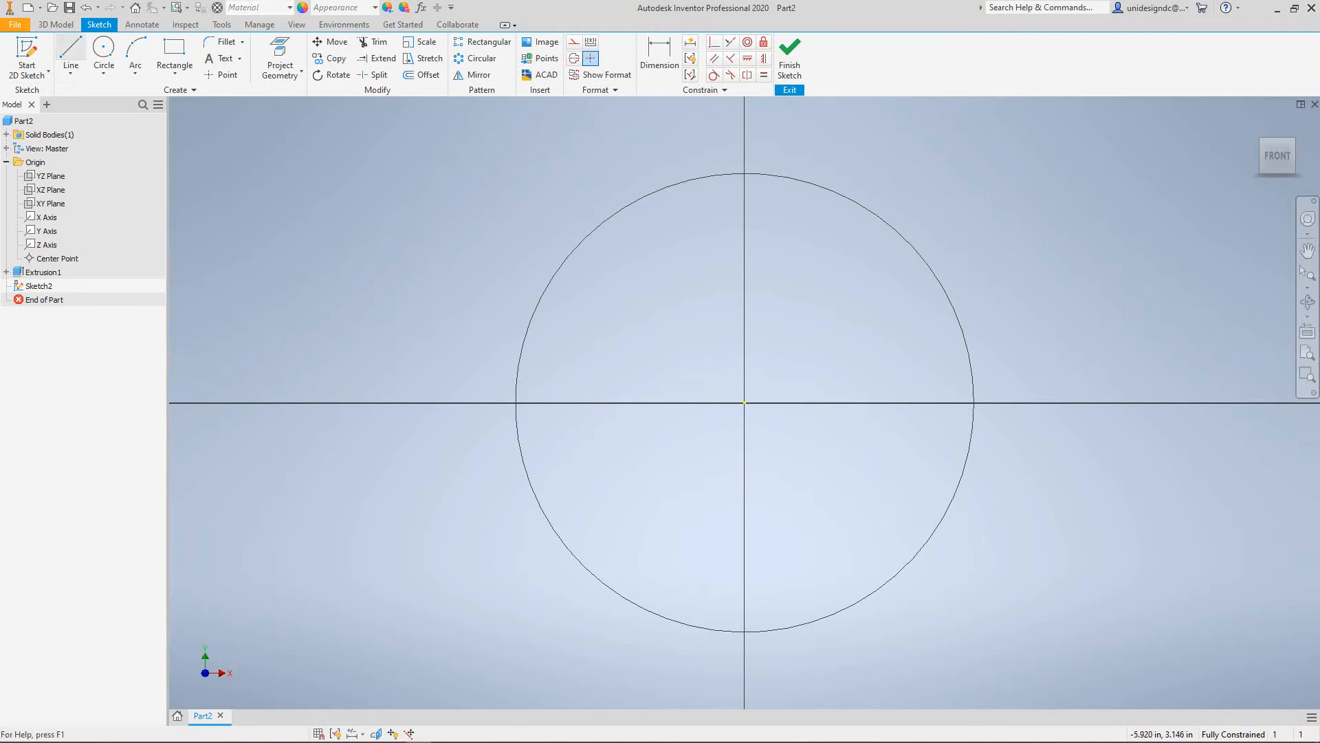
Sketch two lines spanning the circle edge to edge: a horizontal one about 3.7 in long above center and a slightly sloped one about 3.3 in below.
click(70, 55)
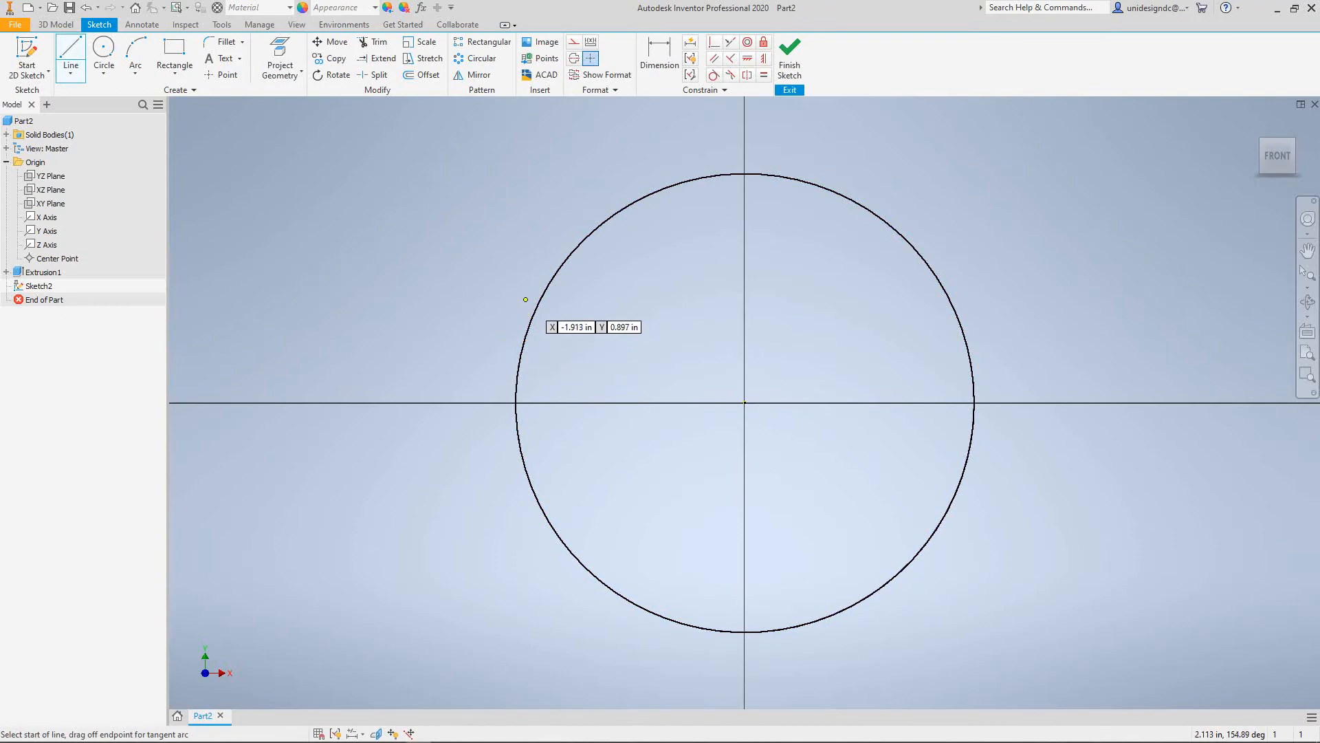
click(533, 314)
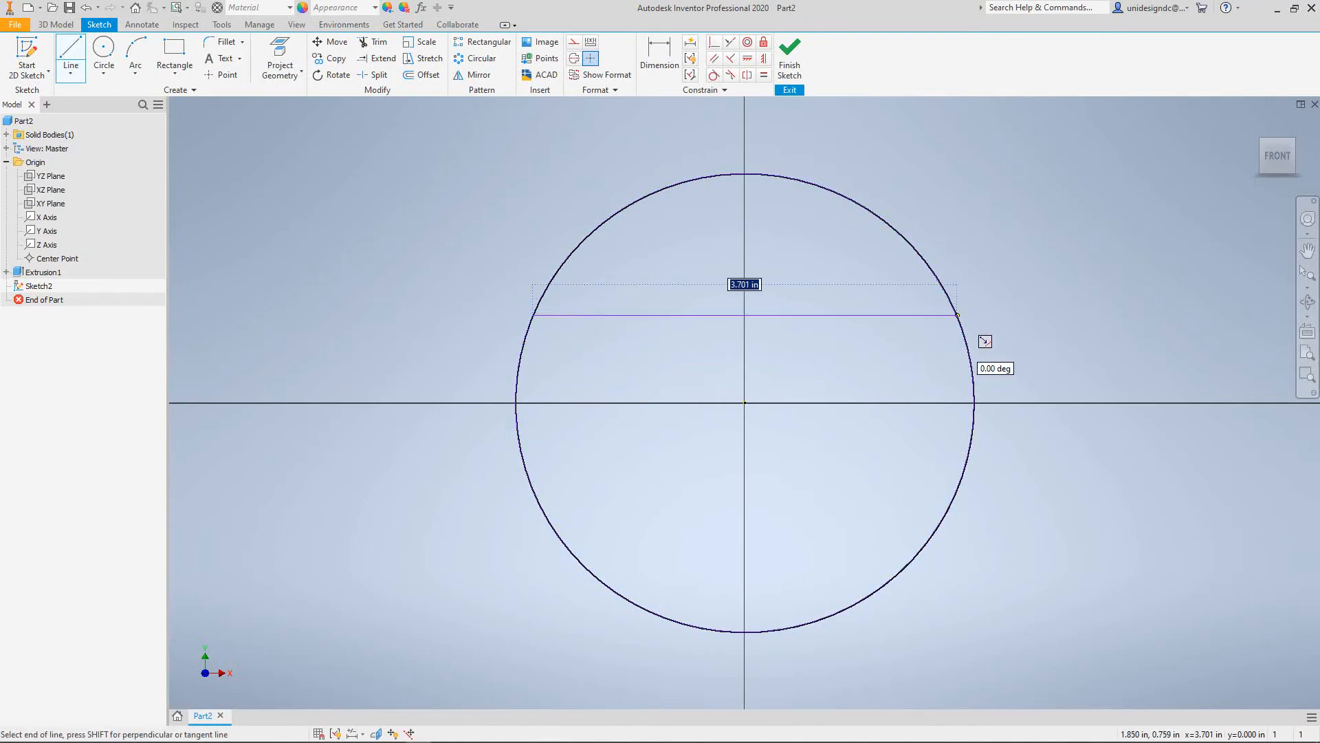
click(957, 314)
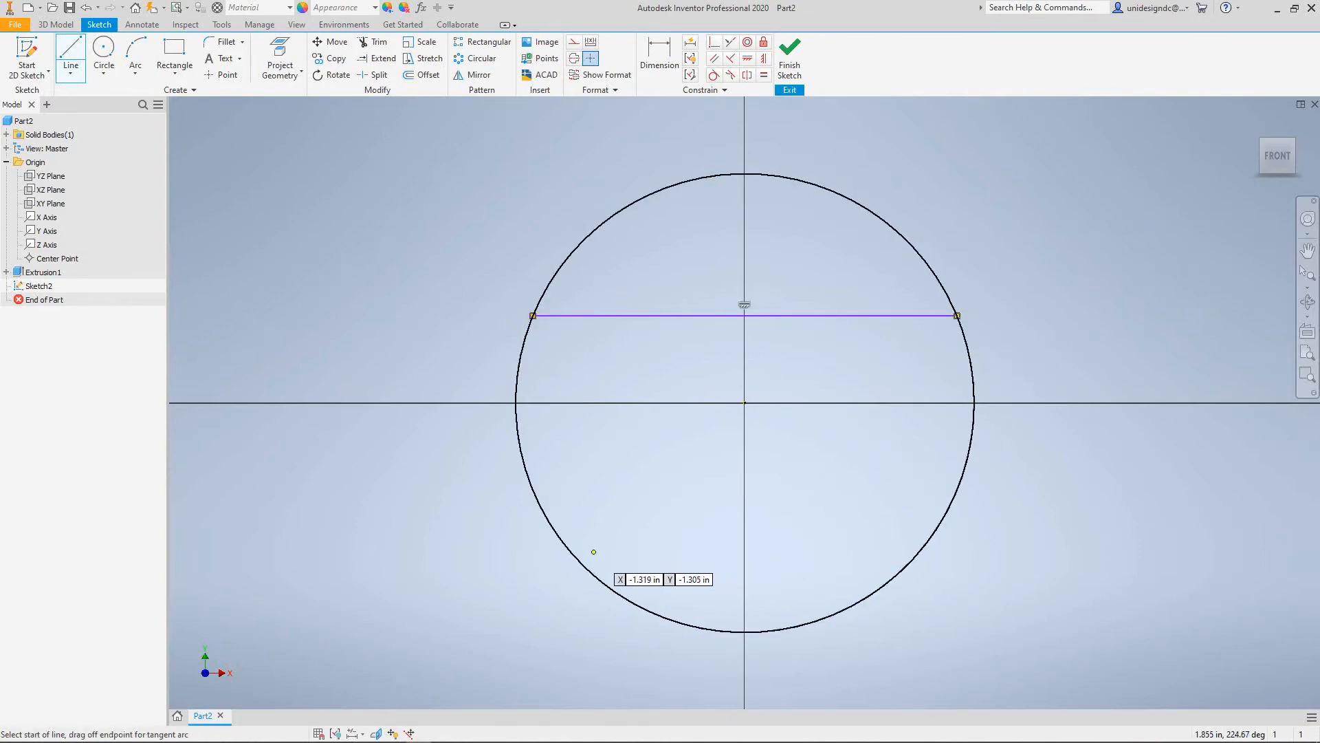
click(564, 541)
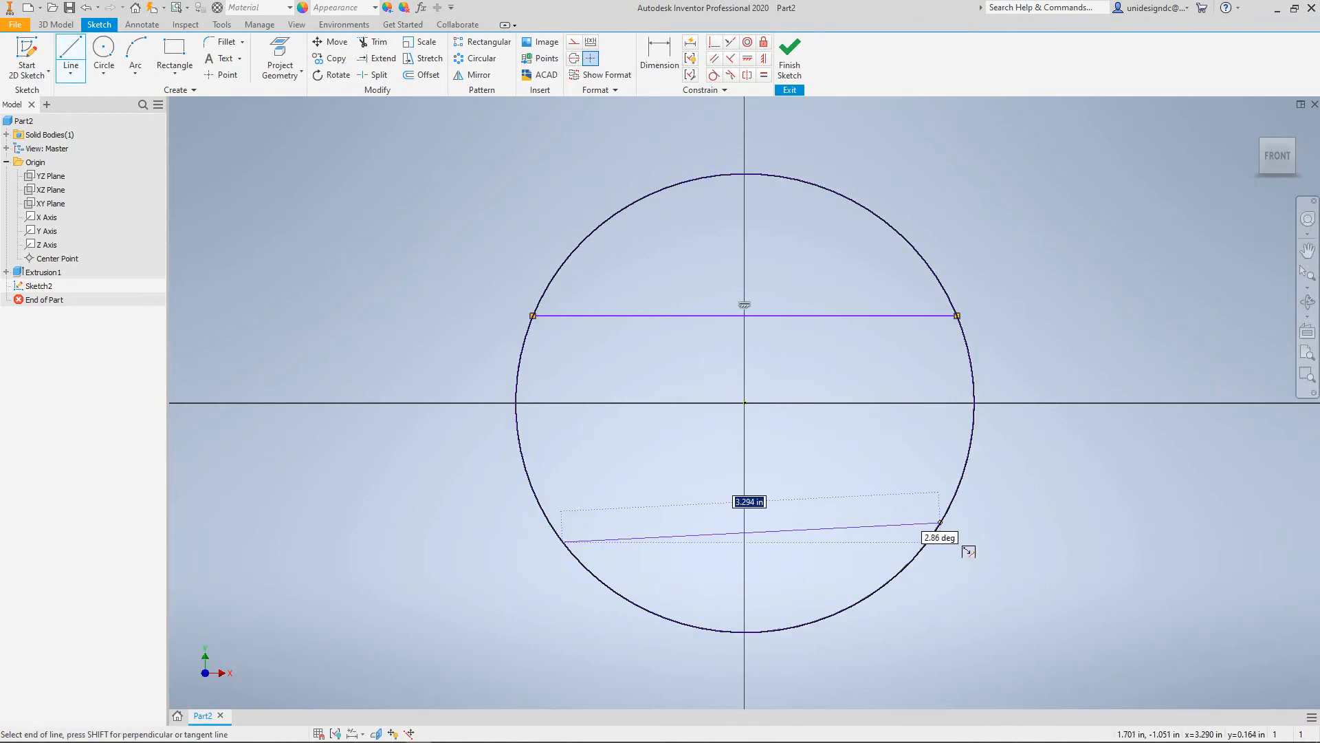
click(943, 517)
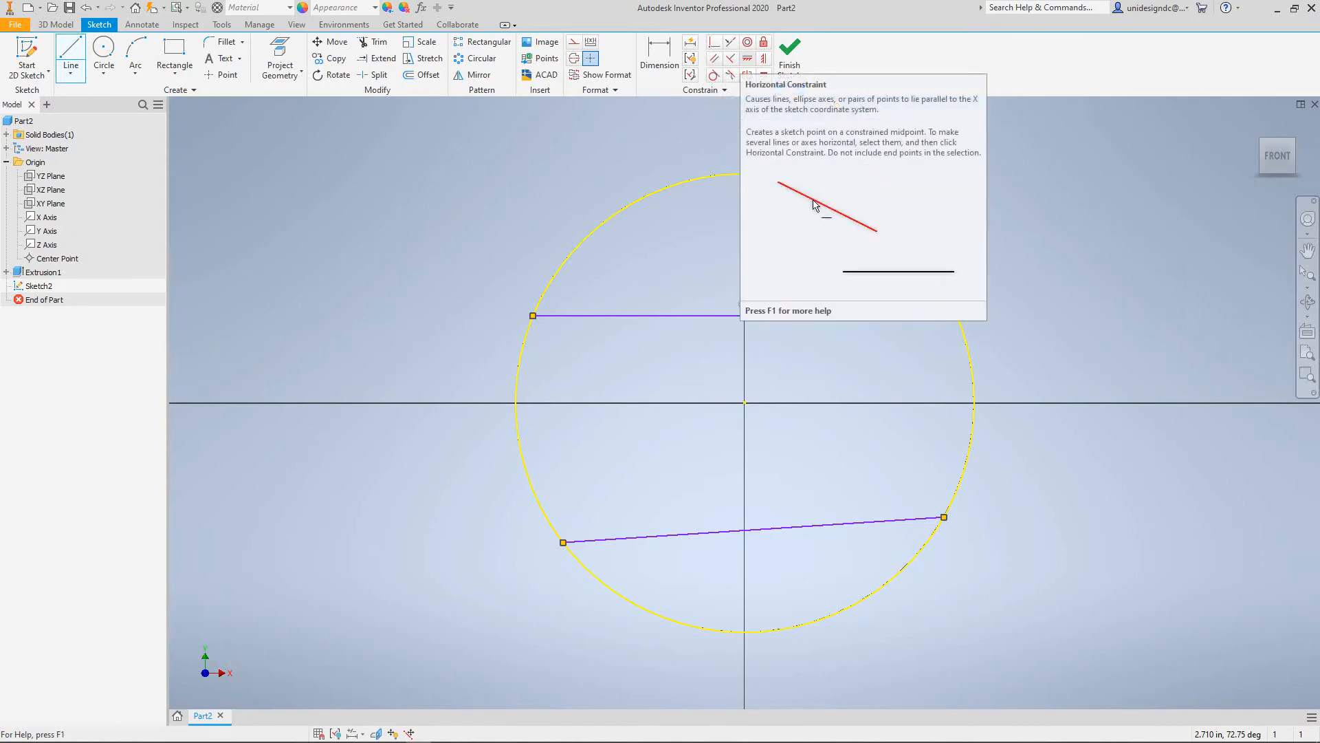
Try the Horizontal constraint on the upper line and apply it to the sloped lower line.
click(747, 58)
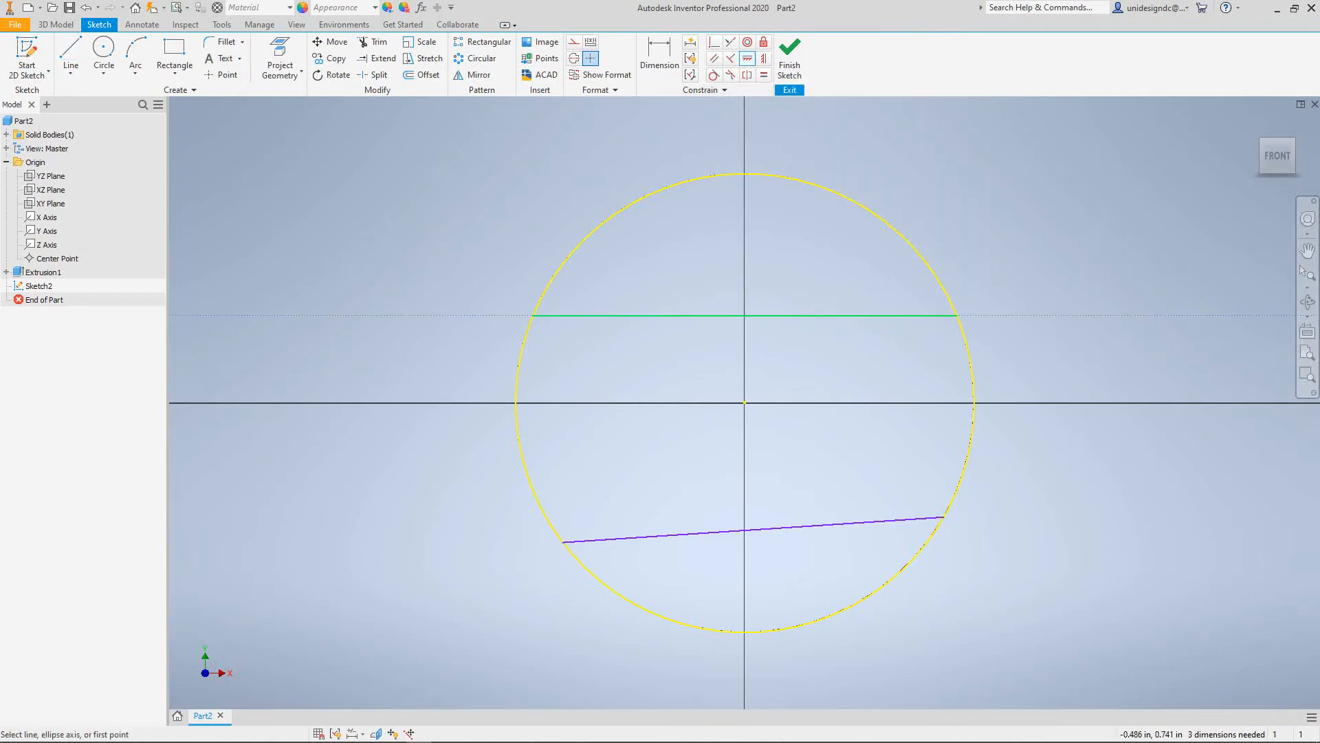
click(742, 316)
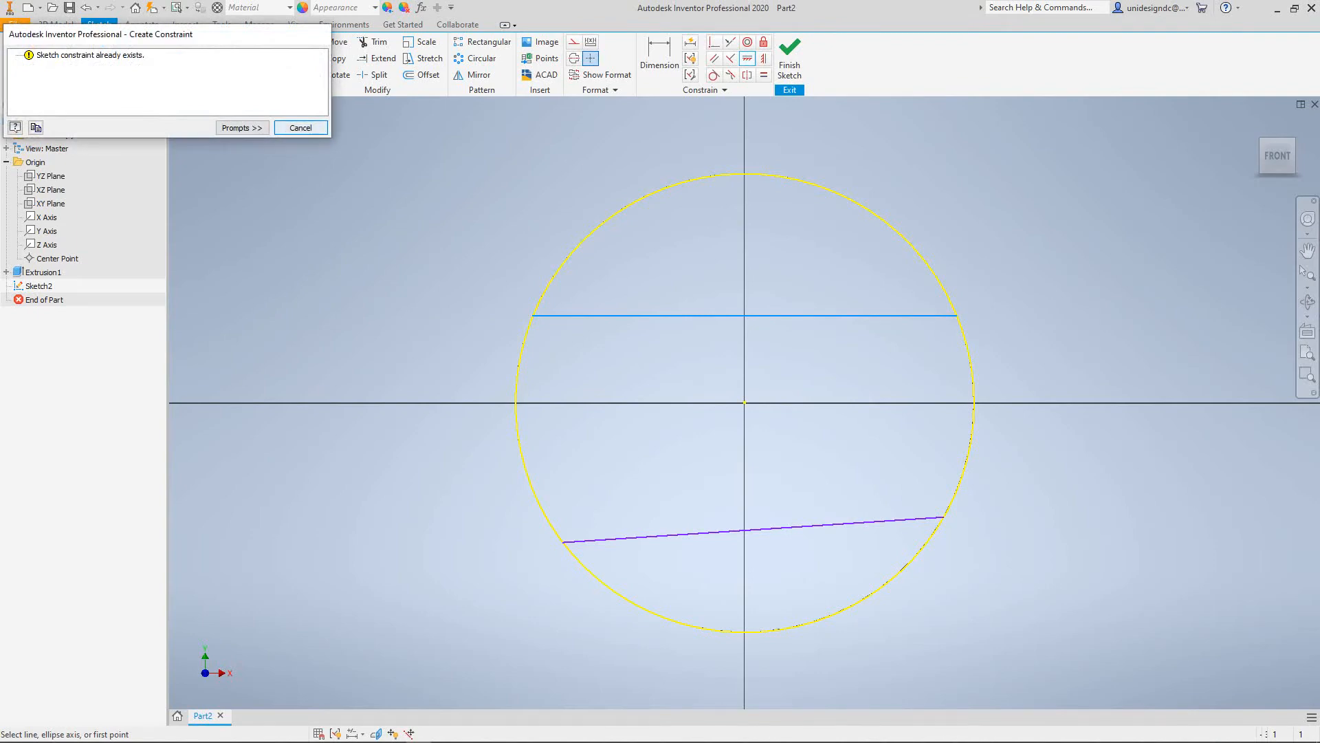
key(Escape)
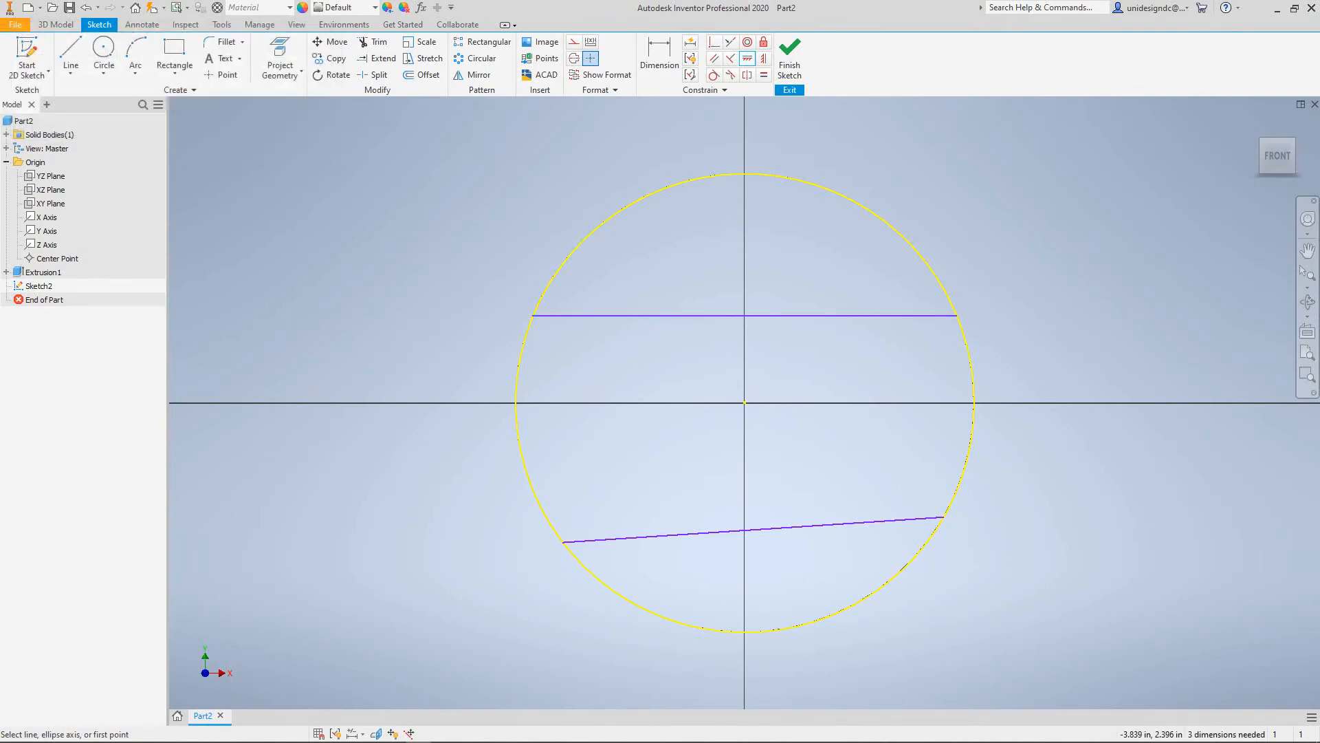
click(744, 530)
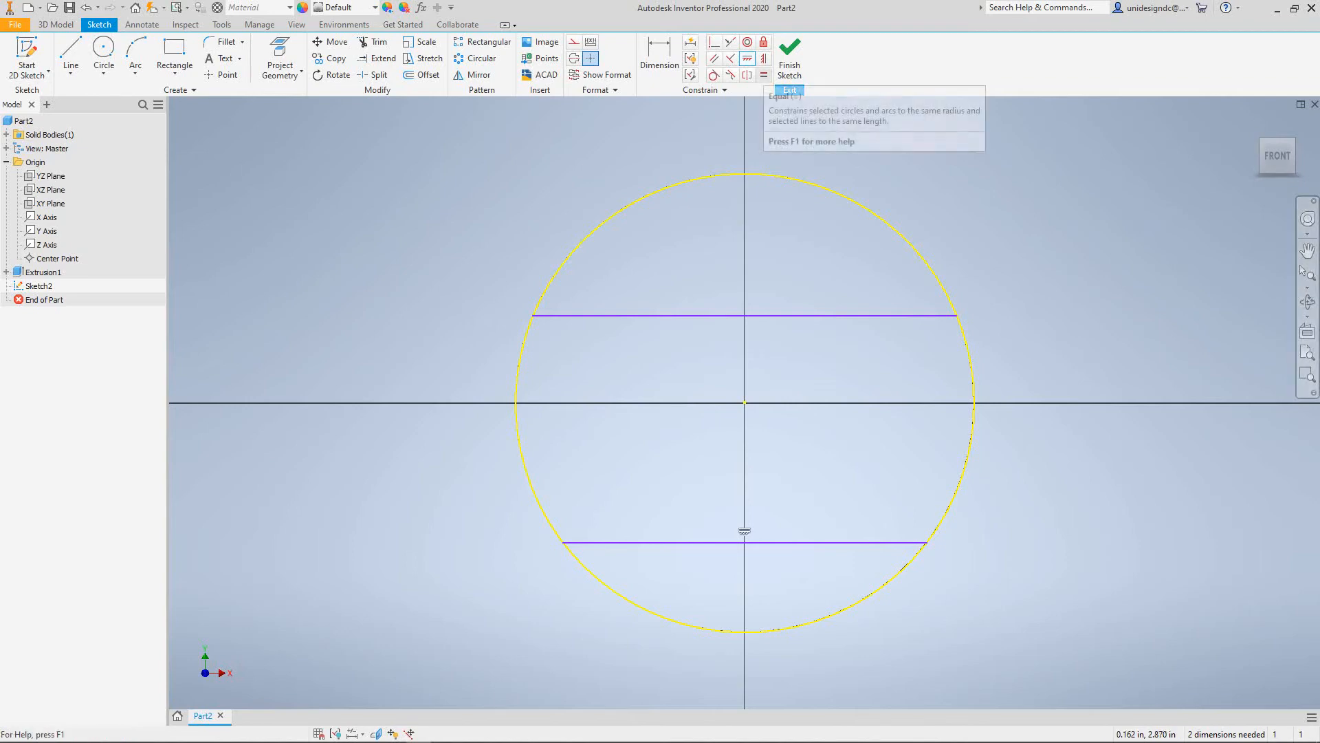
Constrain the upper and lower horizontal lines to equal length.
click(763, 74)
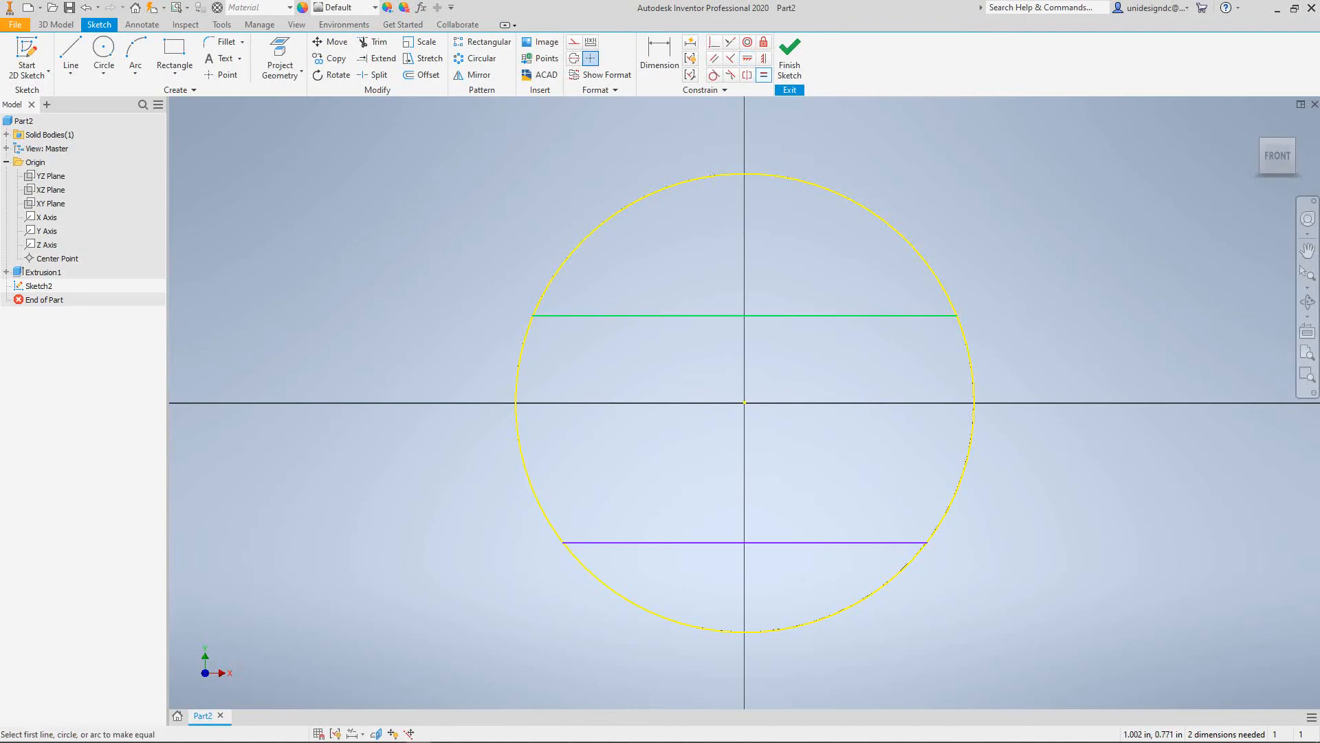
click(779, 316)
click(865, 543)
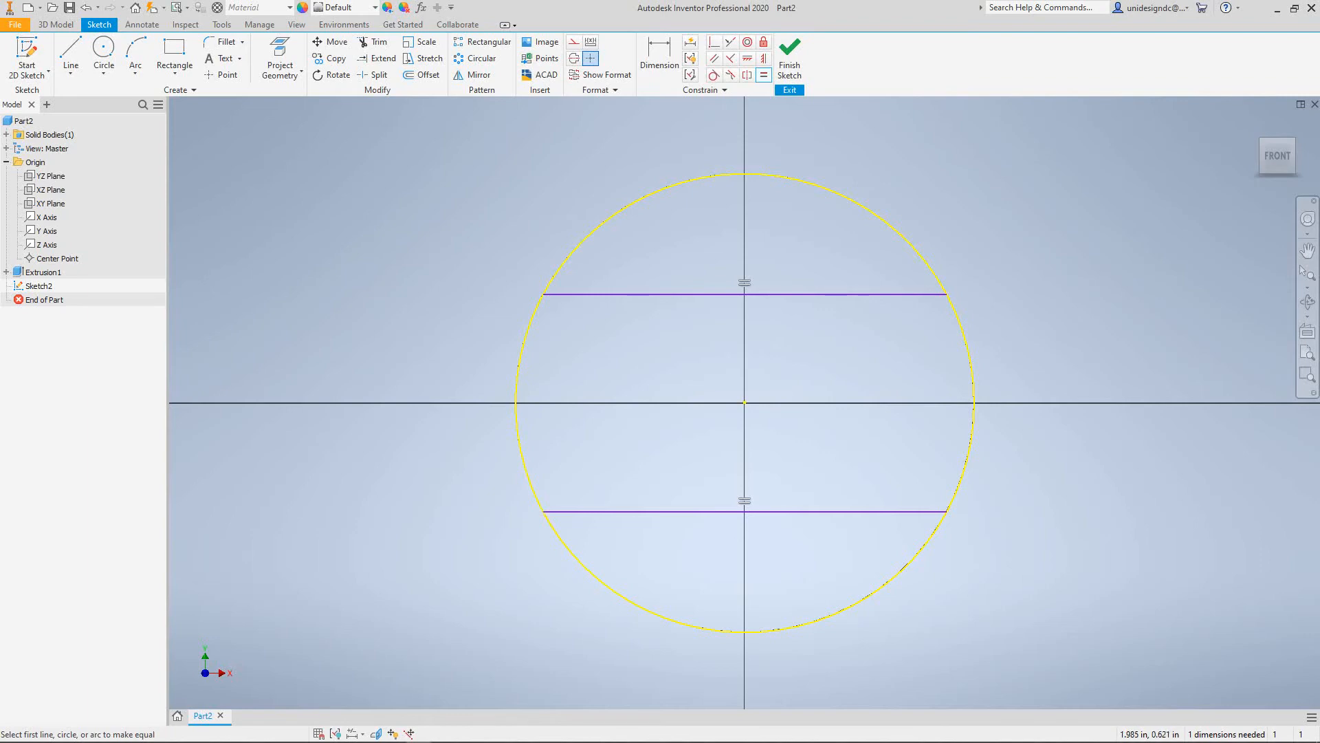
Dimension the distance between the two horizontal lines to 0.472 in and finish the sketch.
click(660, 59)
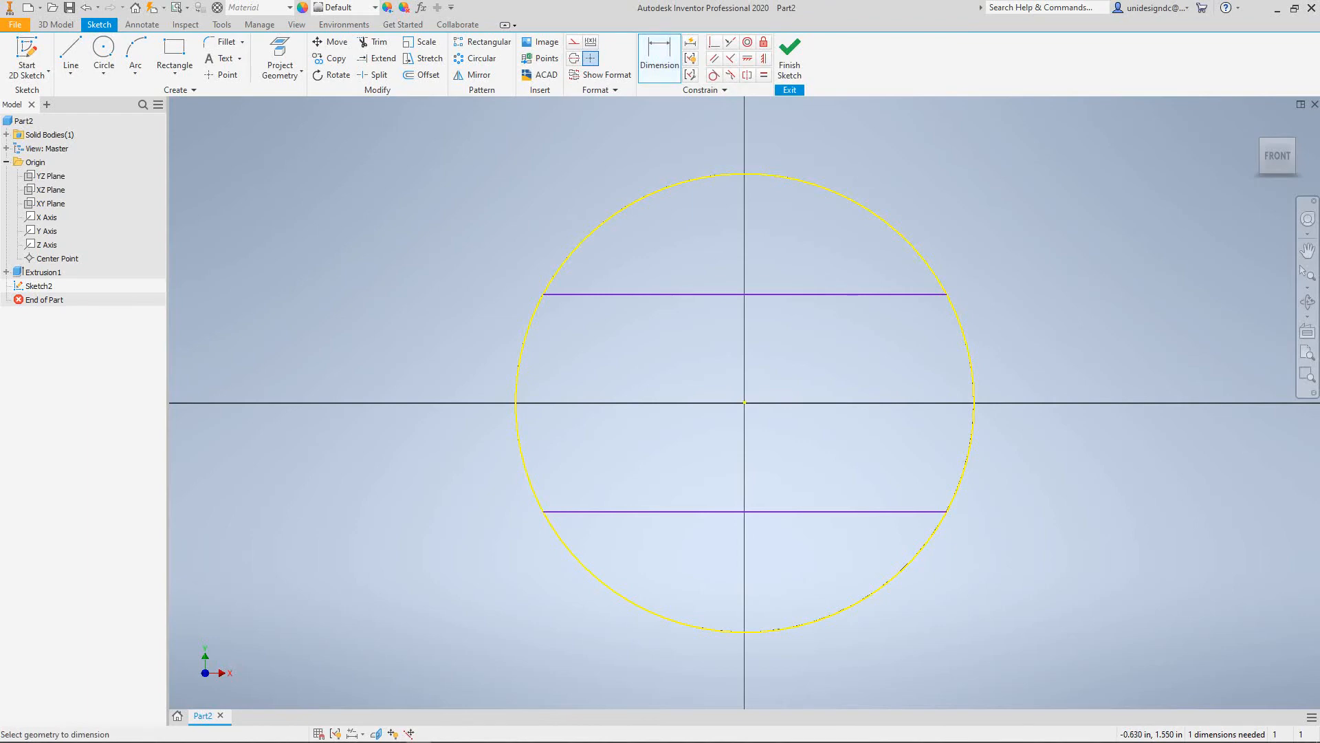
click(672, 294)
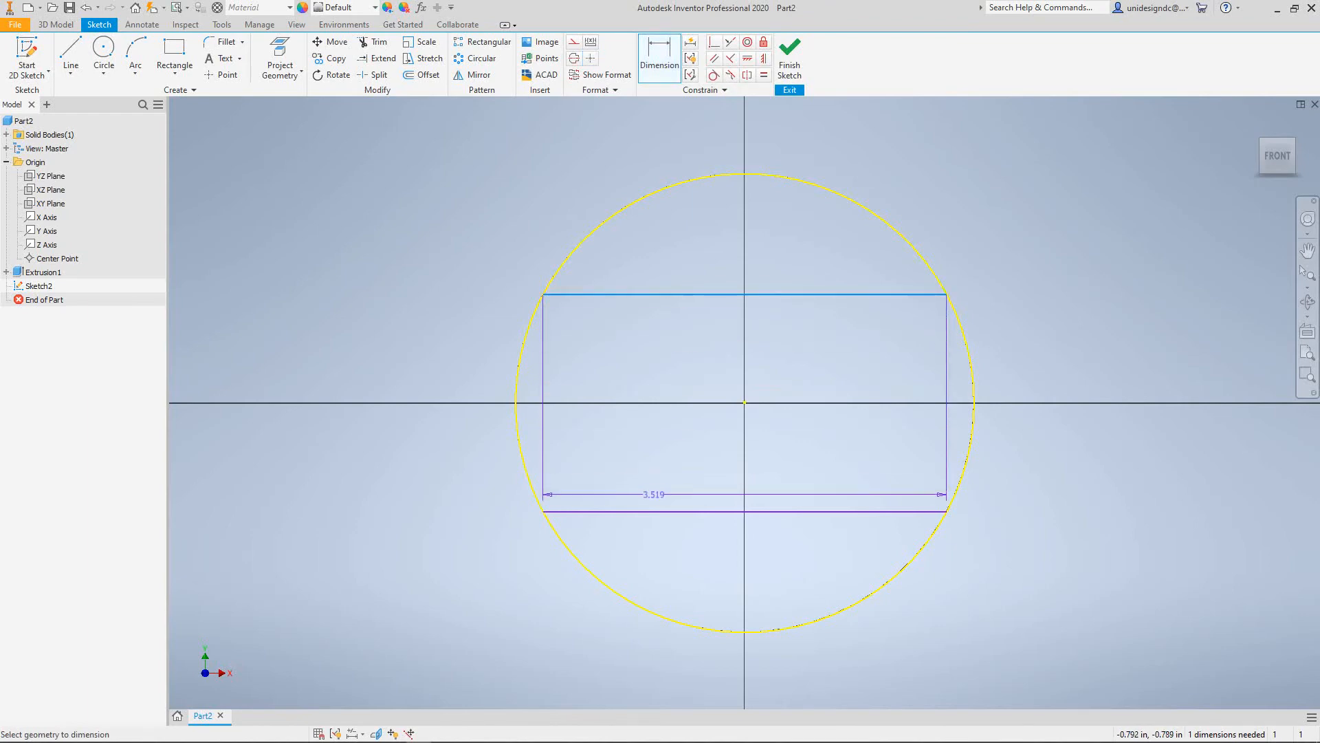
click(652, 510)
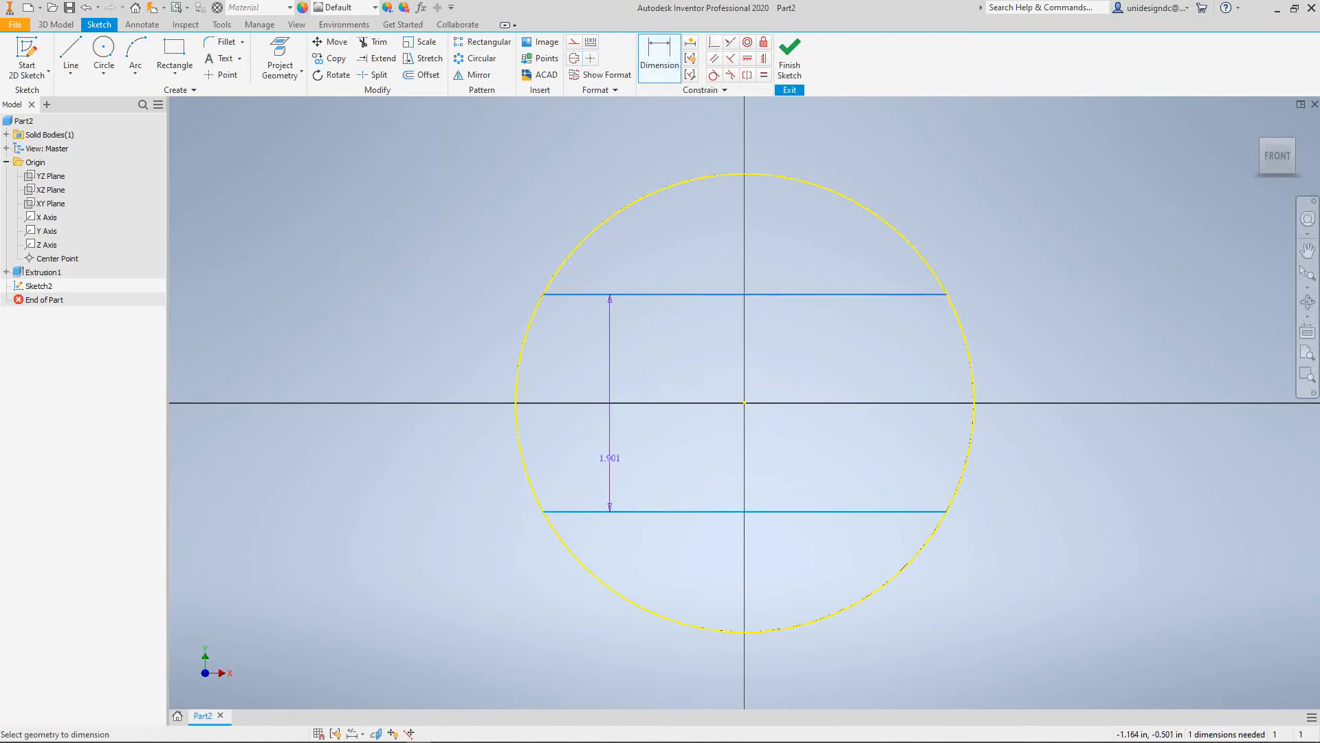
click(607, 452)
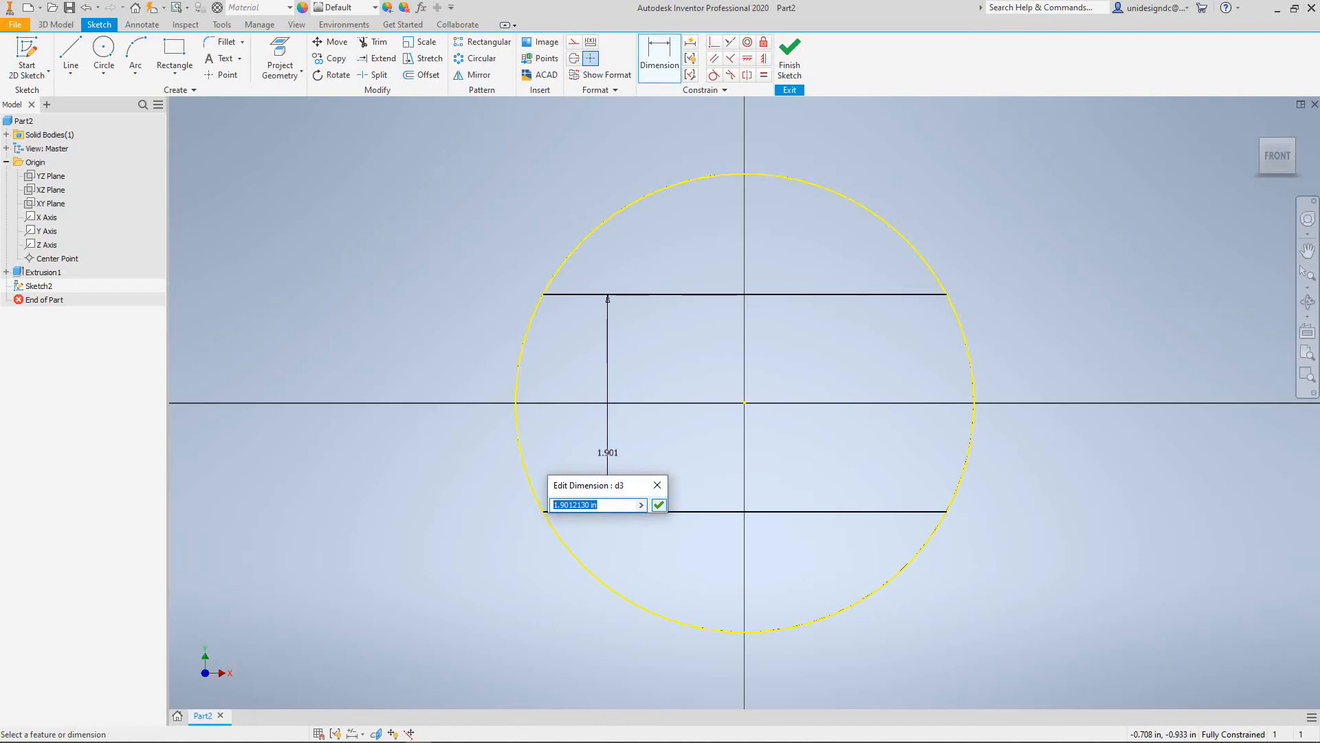
text(.472)
key(Return)
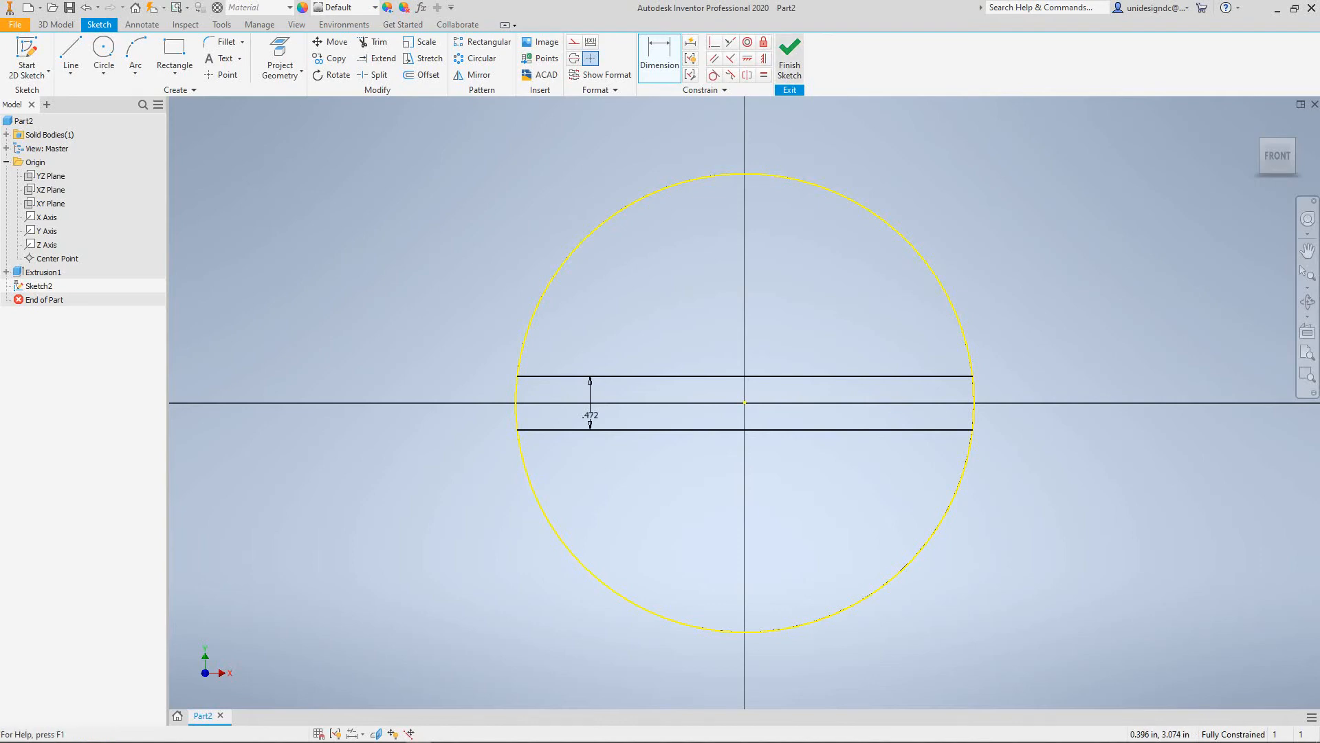
click(789, 61)
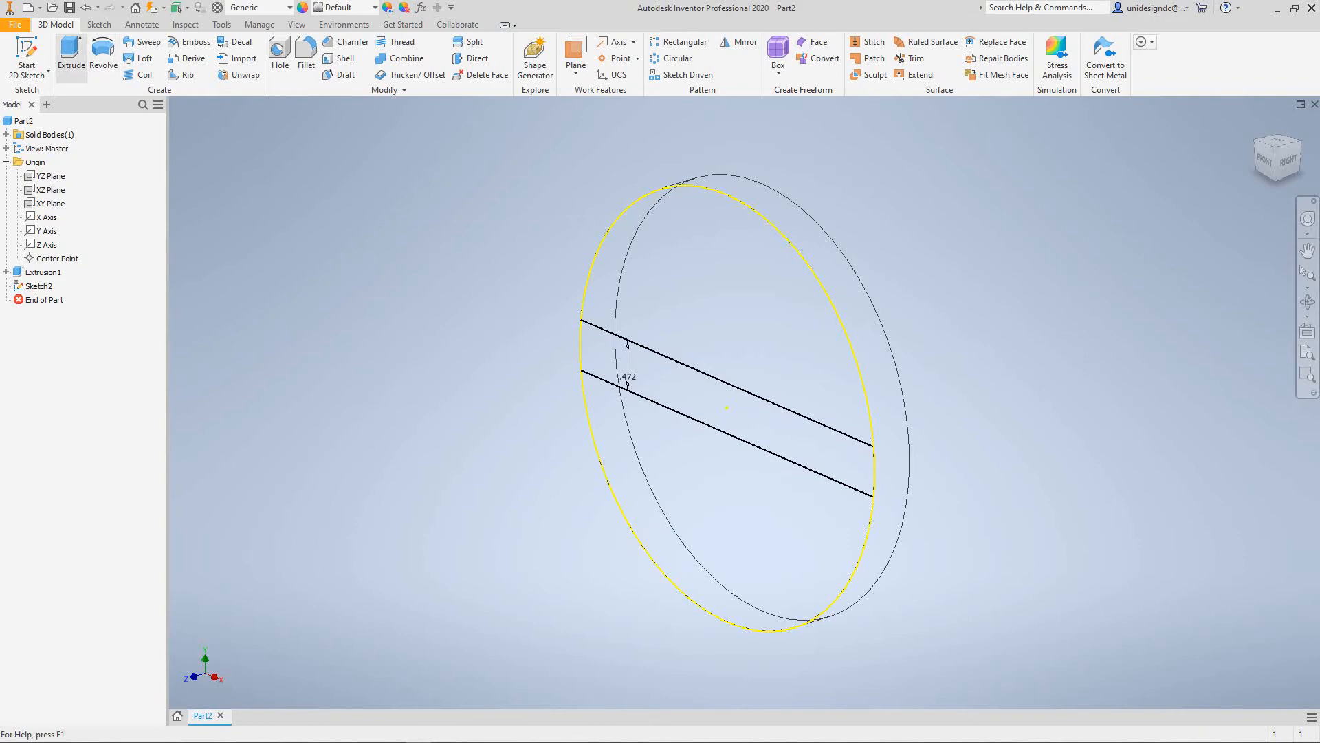
Extrude the central strip between the two lines 0.4 in outward from the disc's front face, joined to the body.
click(71, 55)
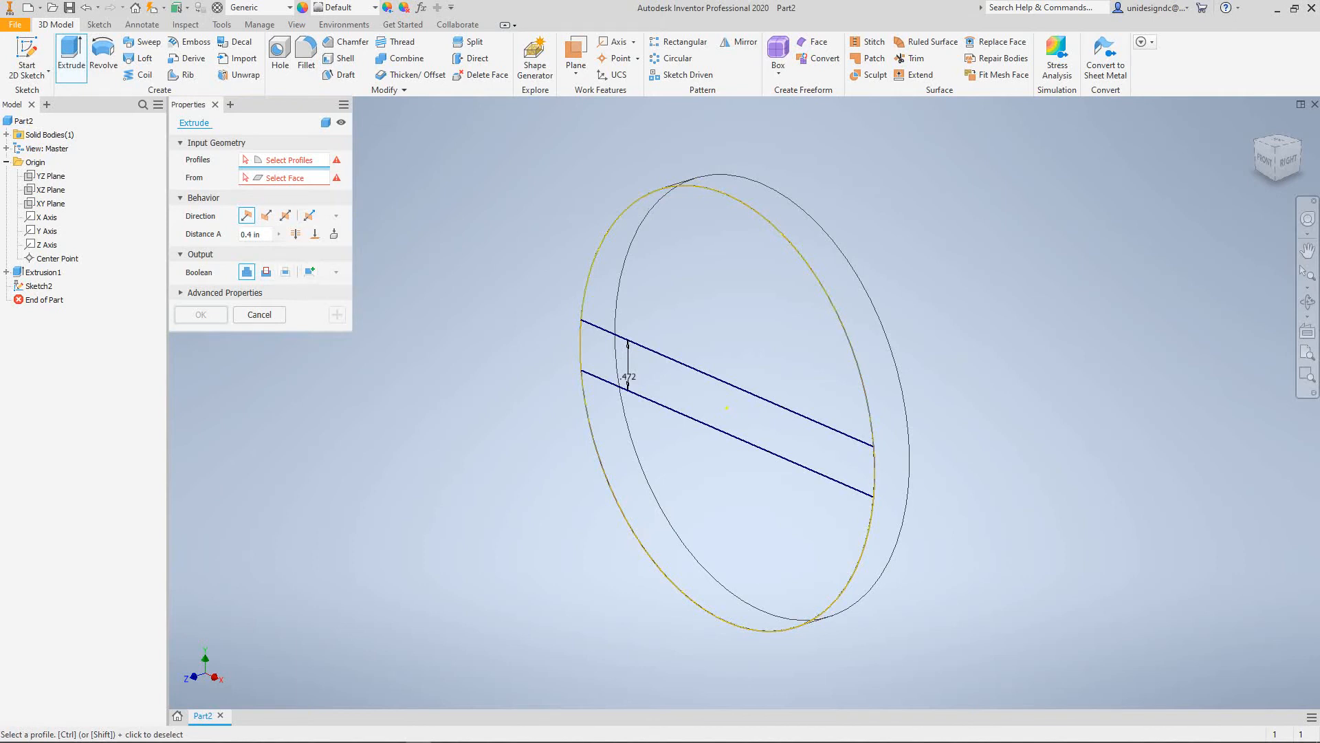
click(726, 407)
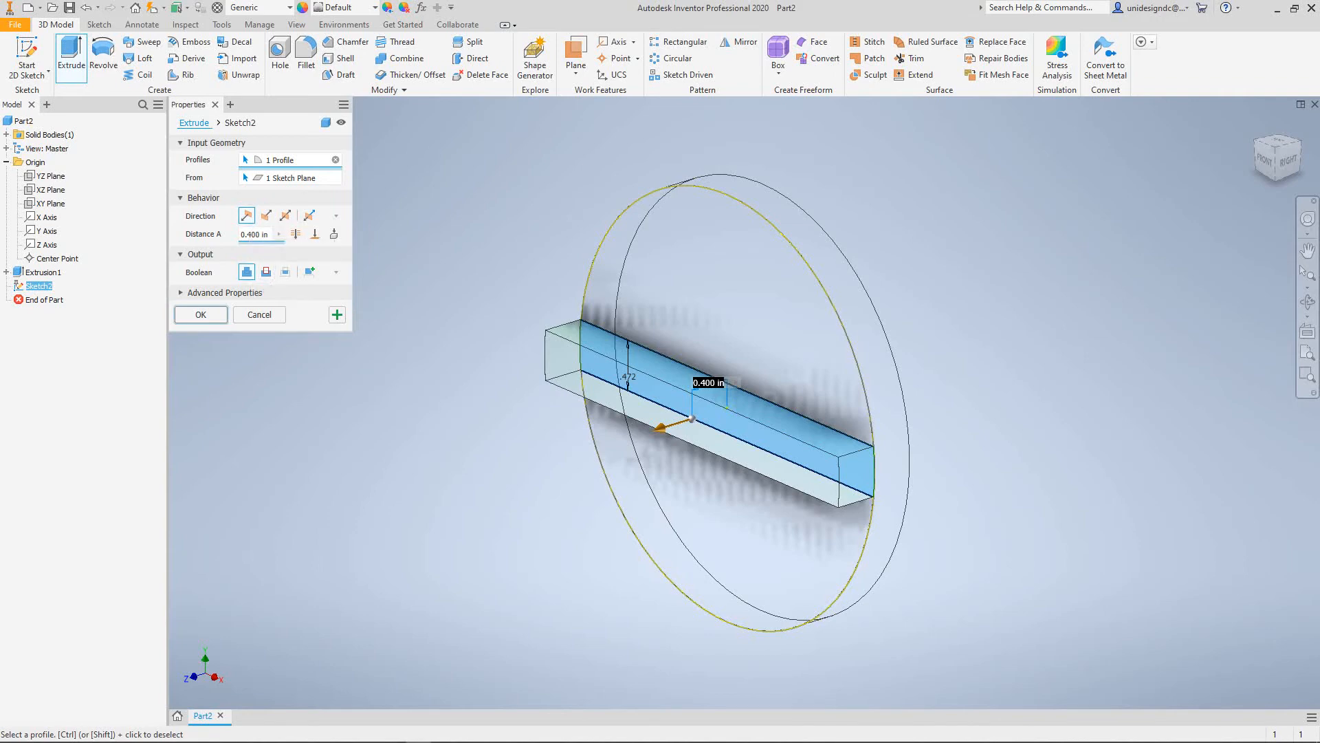
key(Return)
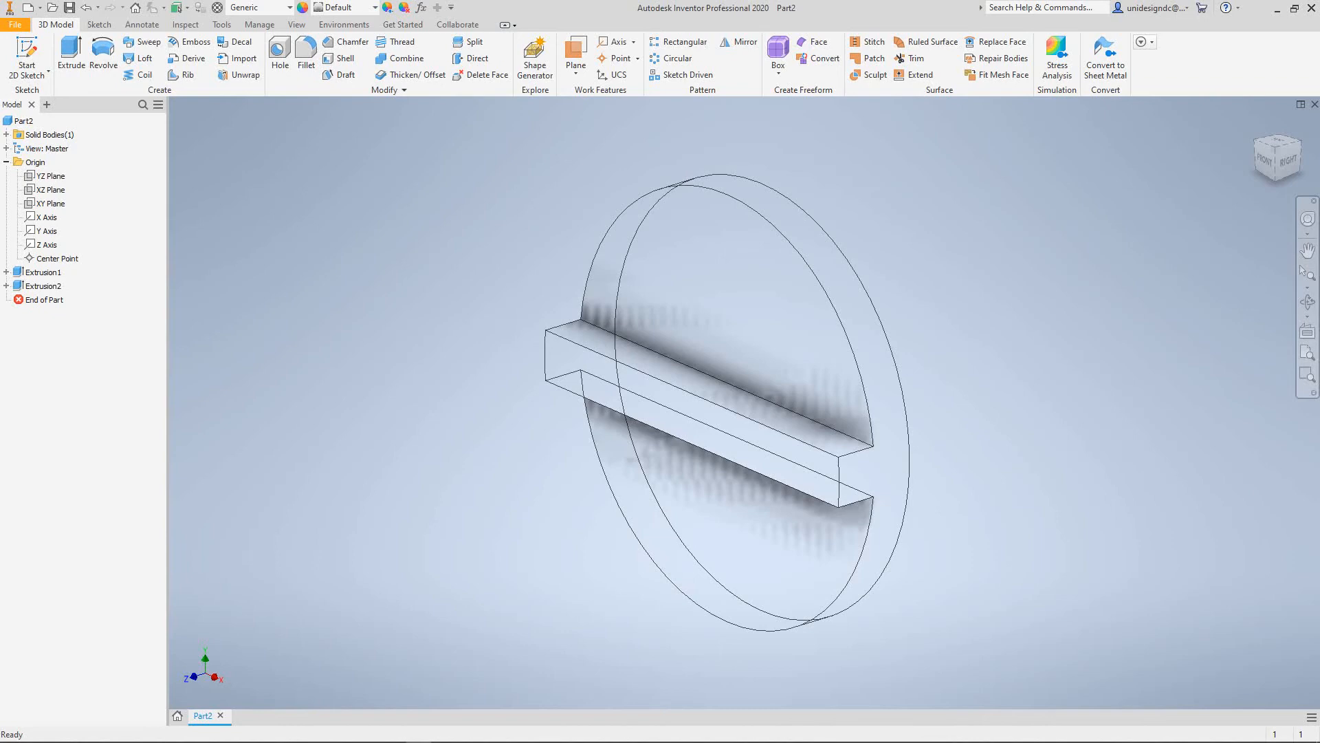
Start a 2D sketch on the disc's back circular face, opposite the extruded bar.
scroll(733, 361, up, 5)
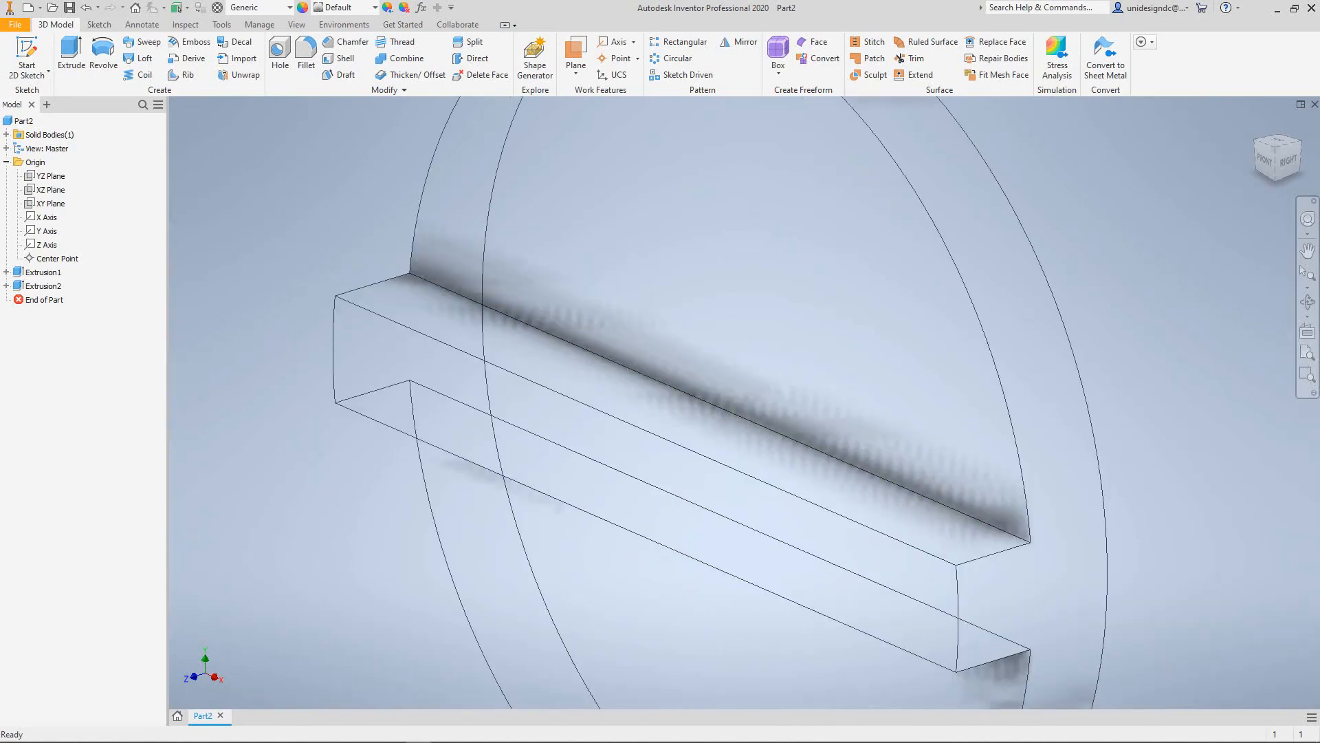
scroll(746, 360, down, 5)
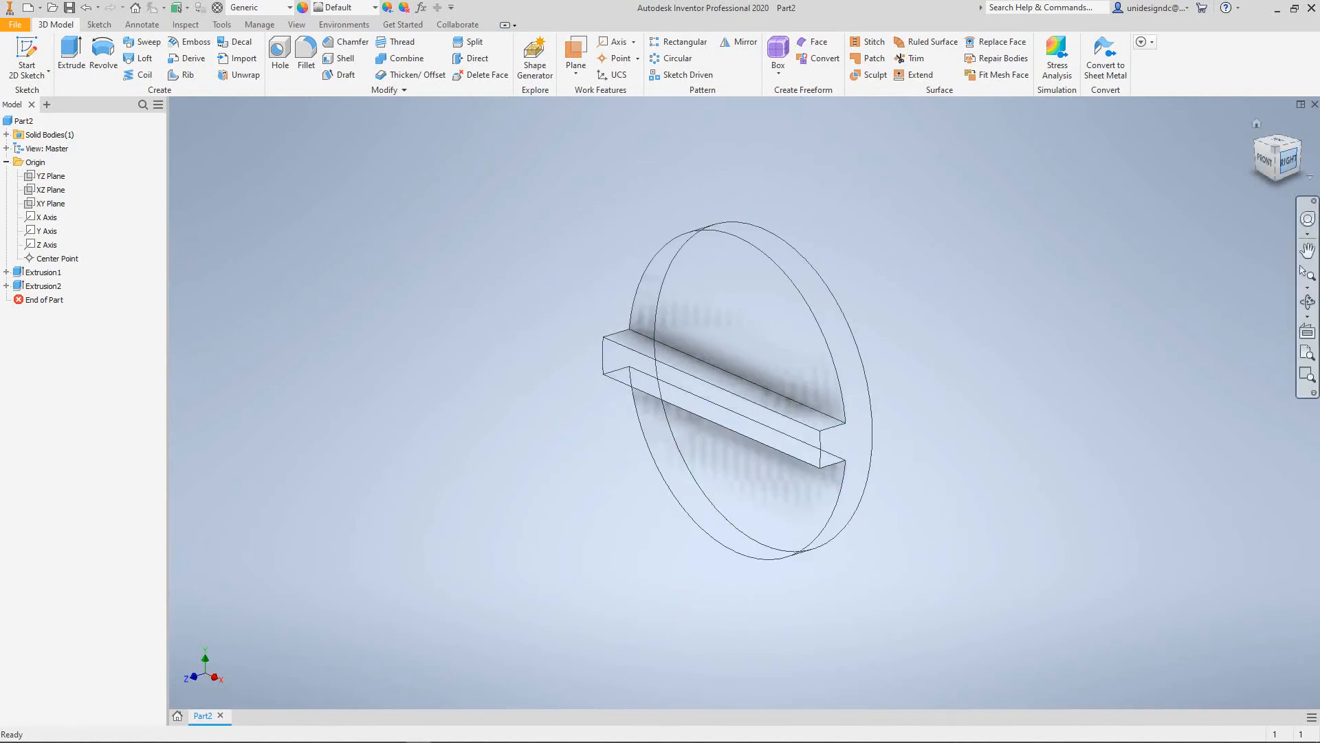
drag(1289, 161, 1214, 138)
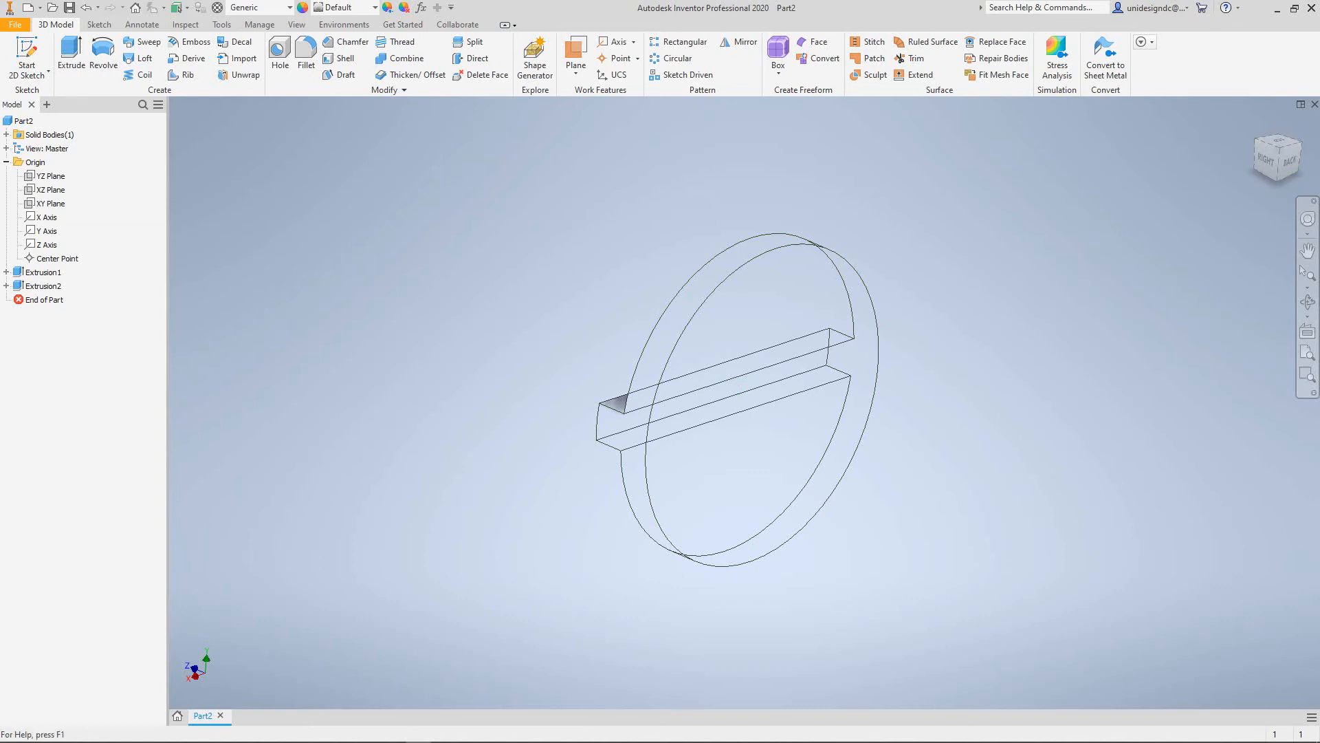
click(48, 71)
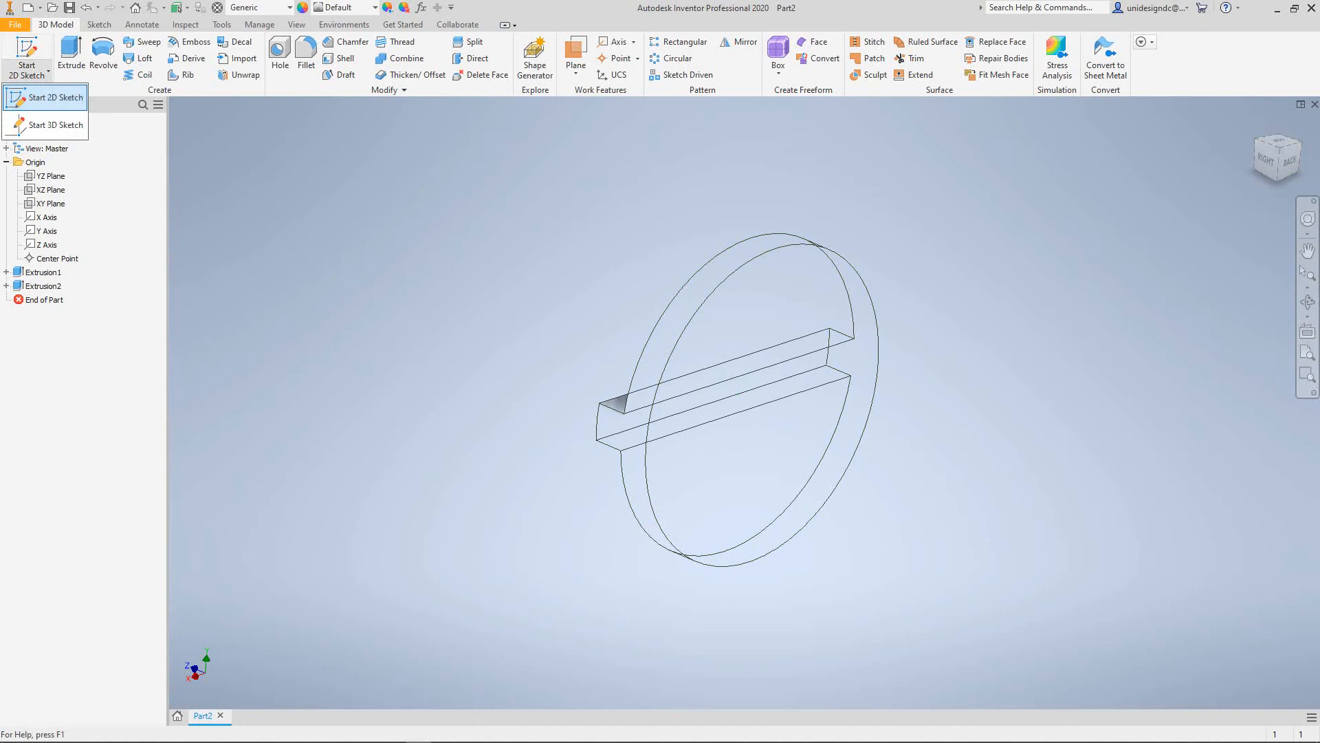
click(49, 97)
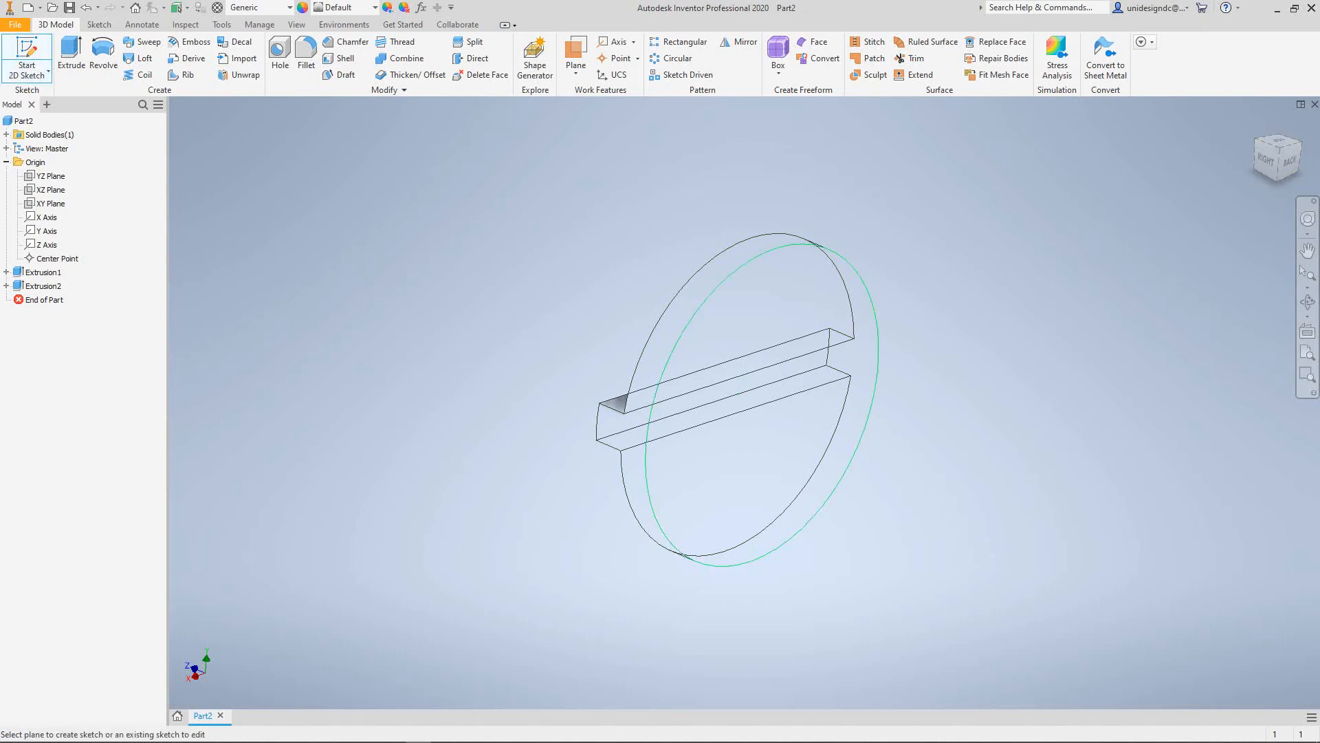
click(762, 468)
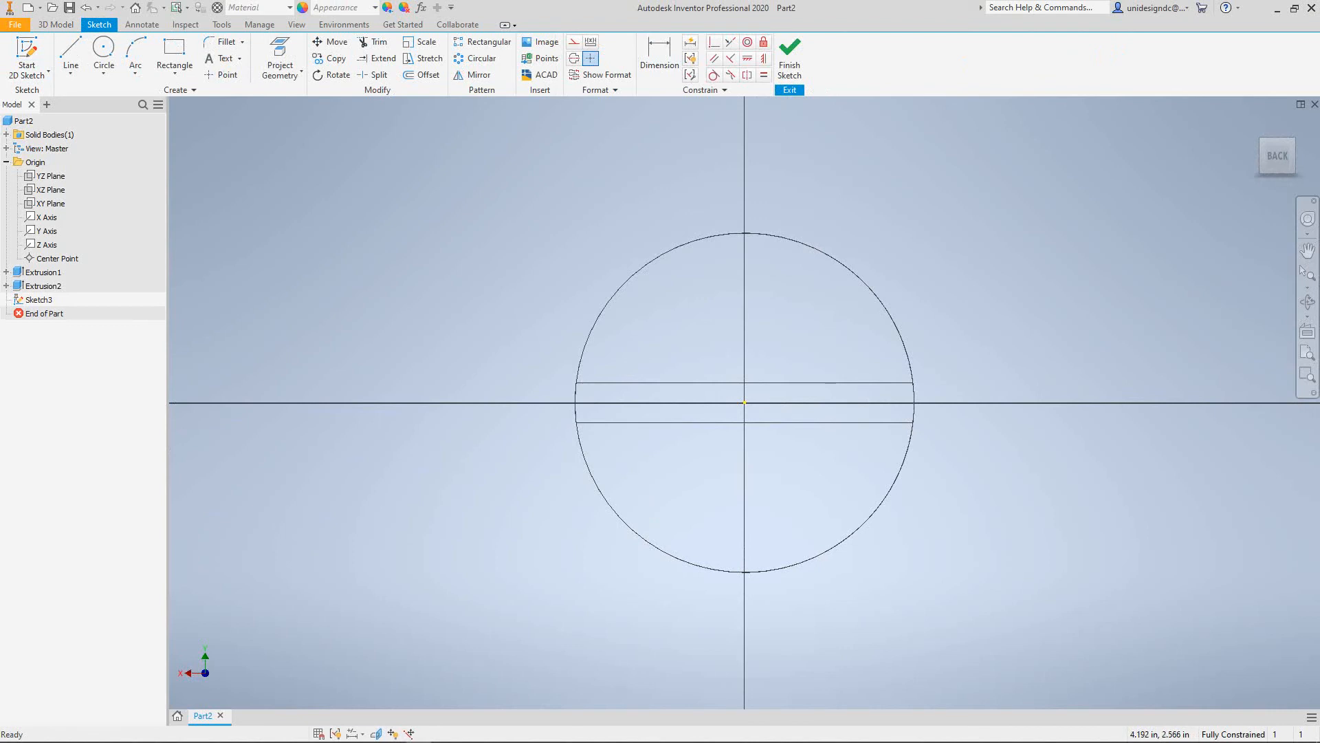
Sketch two slightly sloped, near-vertical lines across the back face edge to edge, starting on the upper rim about 0.47 in either side of center.
click(70, 50)
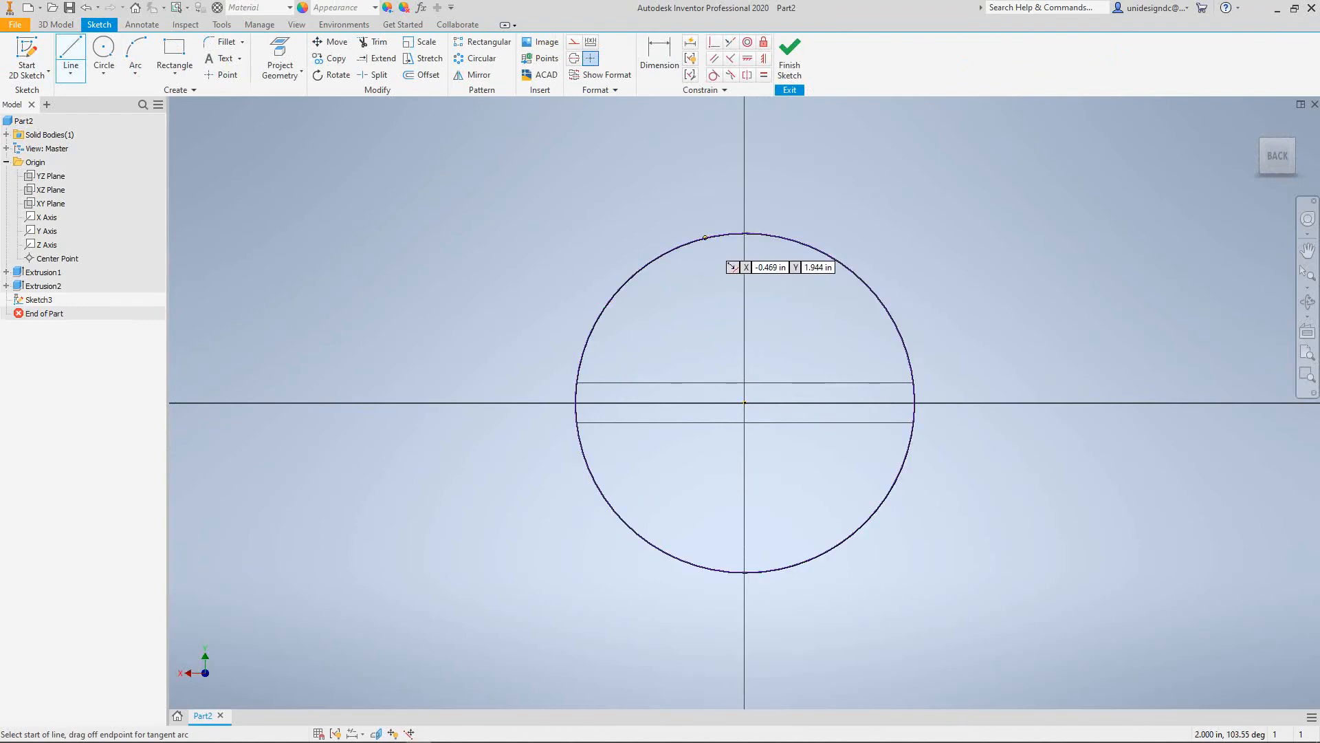
click(705, 238)
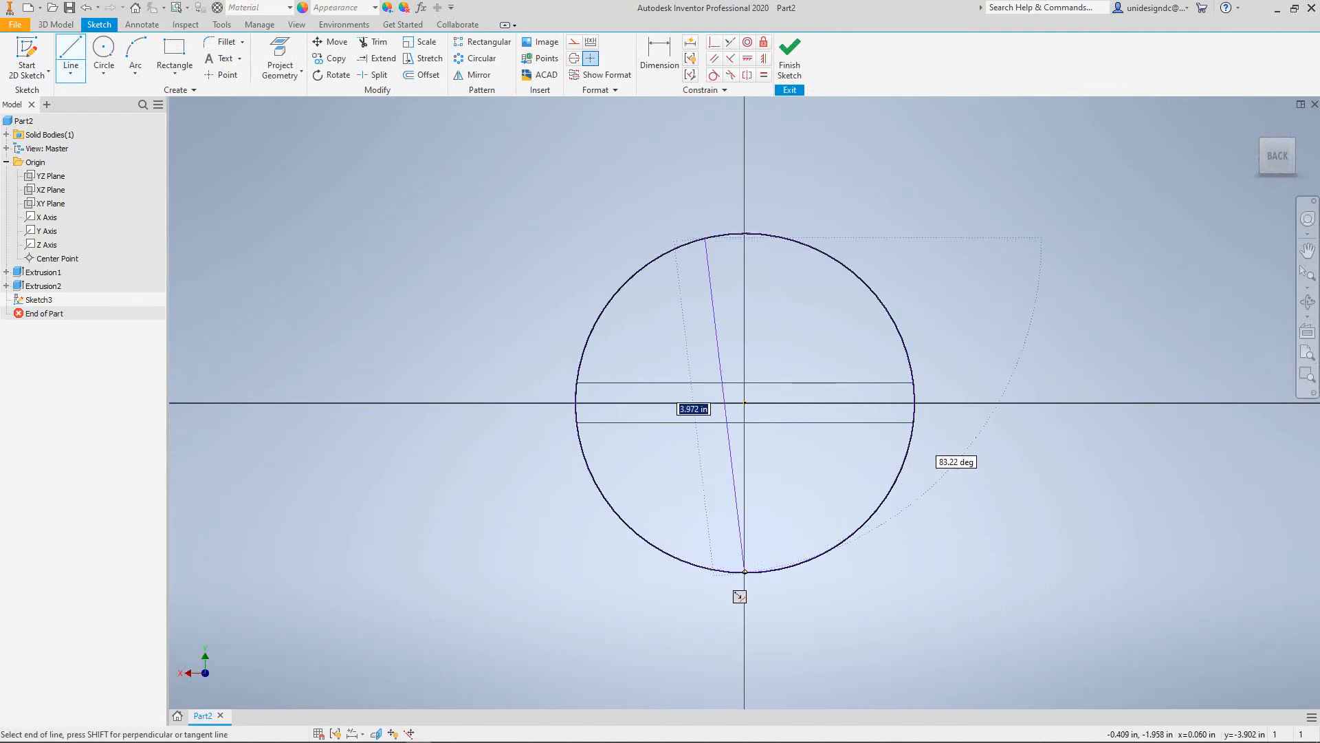
double_click(694, 564)
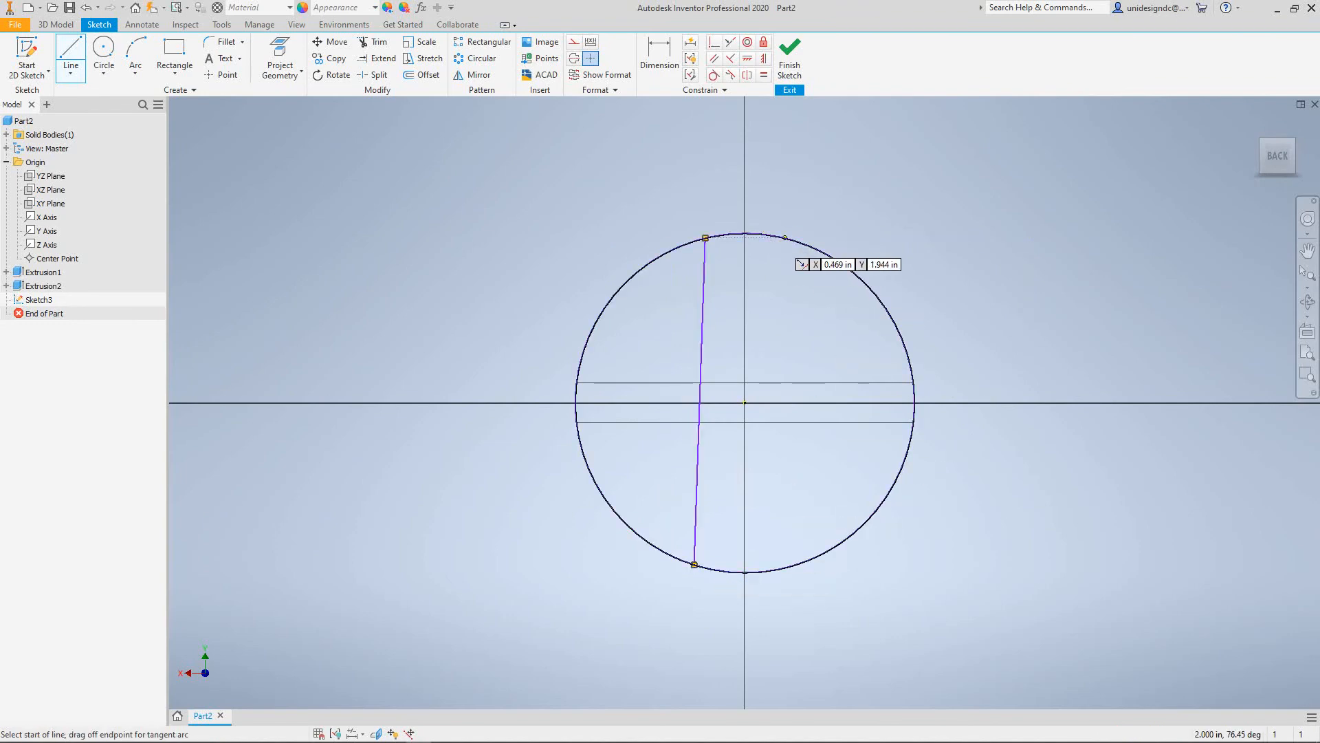
click(784, 238)
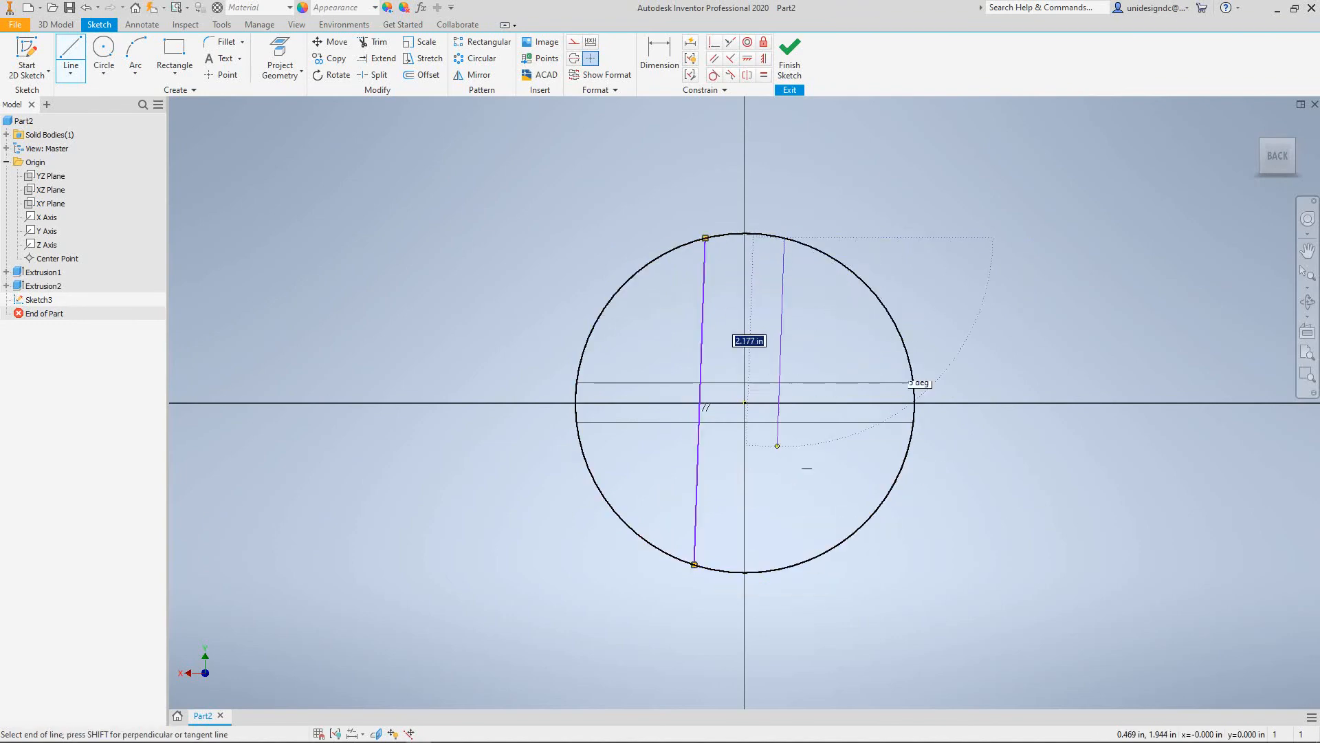
double_click(839, 584)
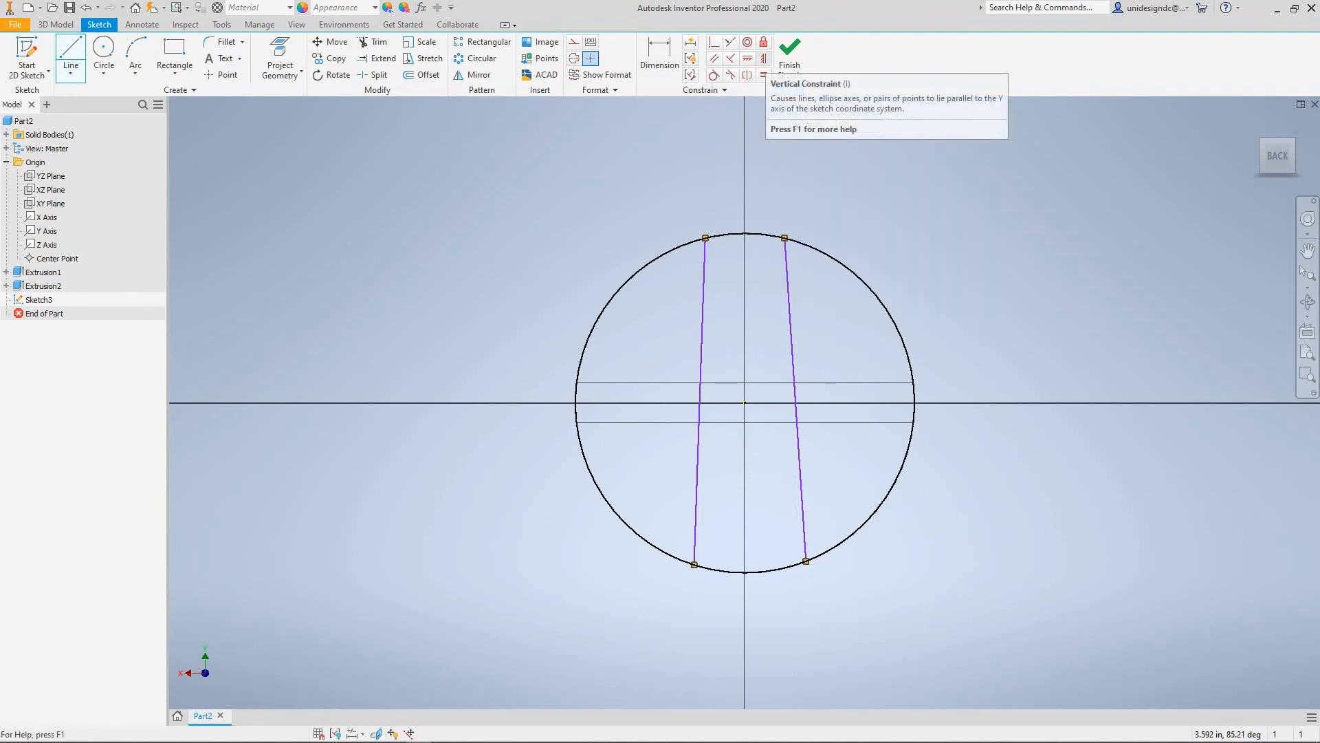
Apply the Vertical constraint to both sloped lines on the back face.
click(764, 58)
click(699, 402)
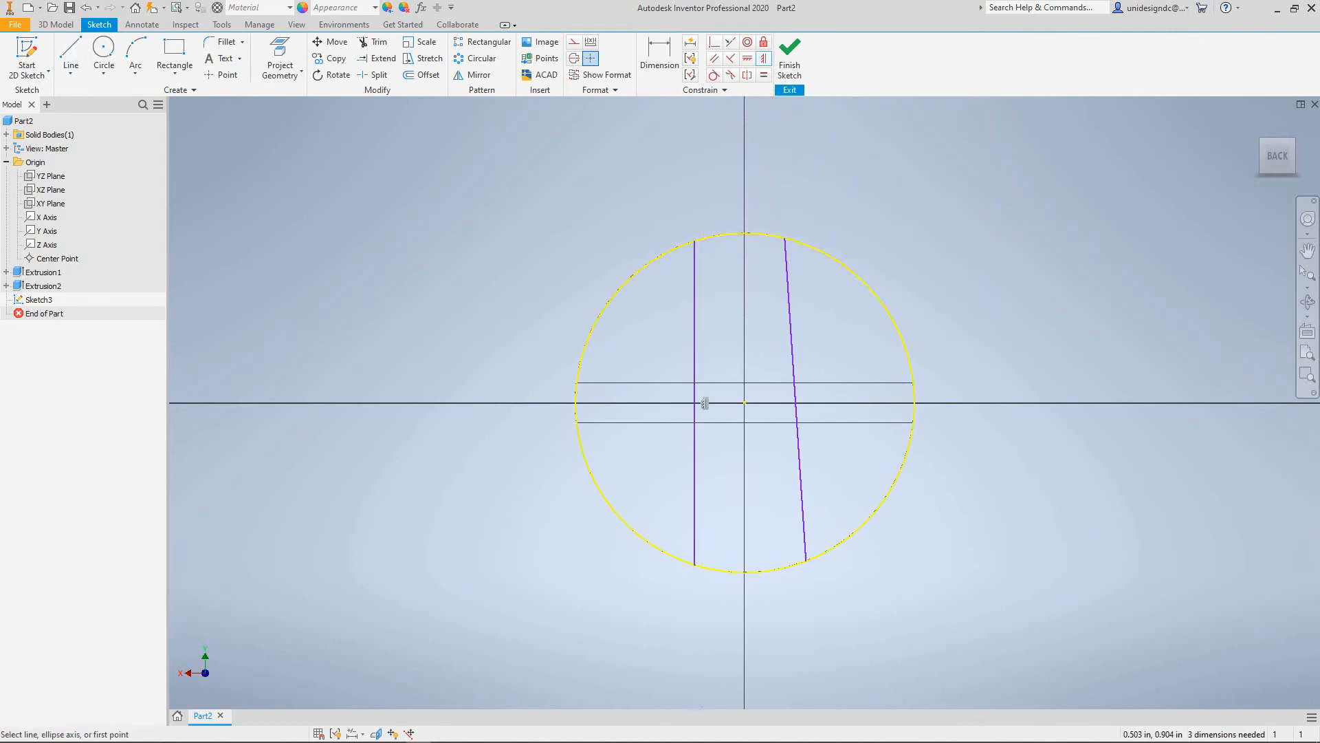
click(796, 402)
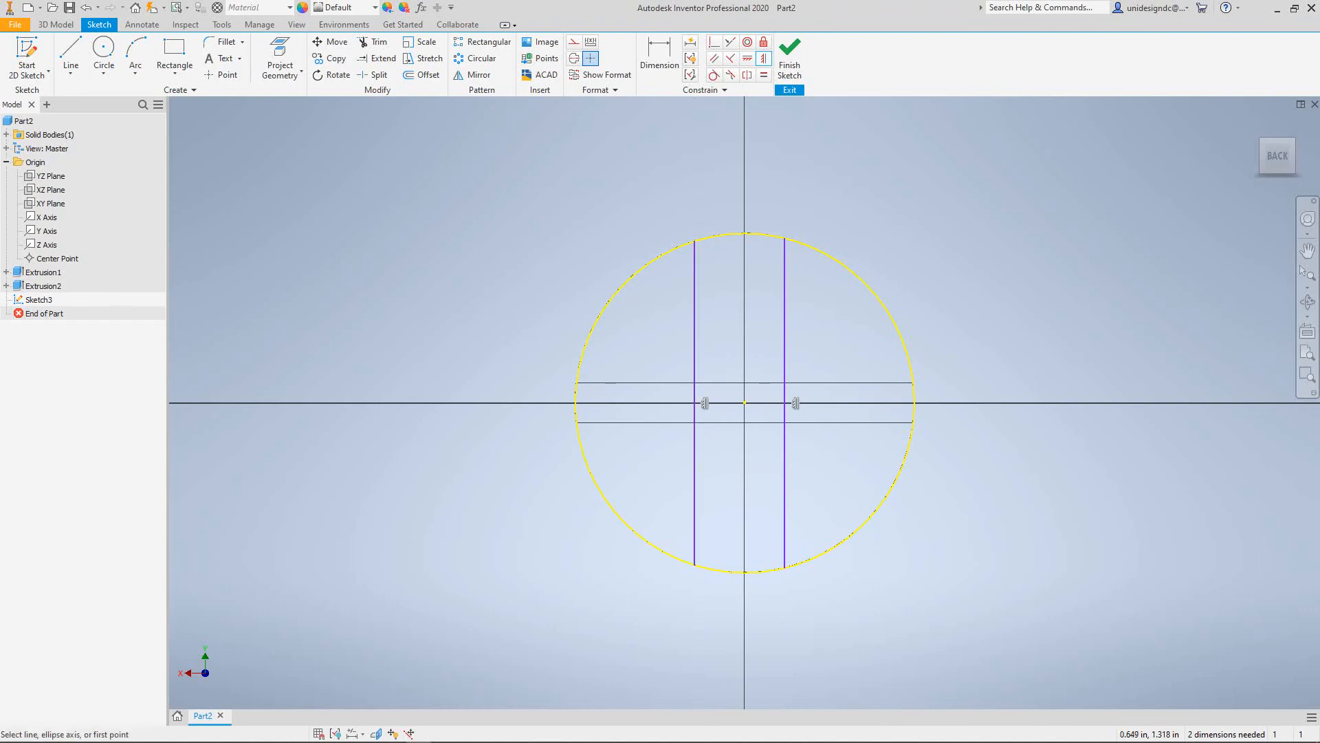
Dimension the distance between the two vertical lines to 0.4 in.
click(659, 58)
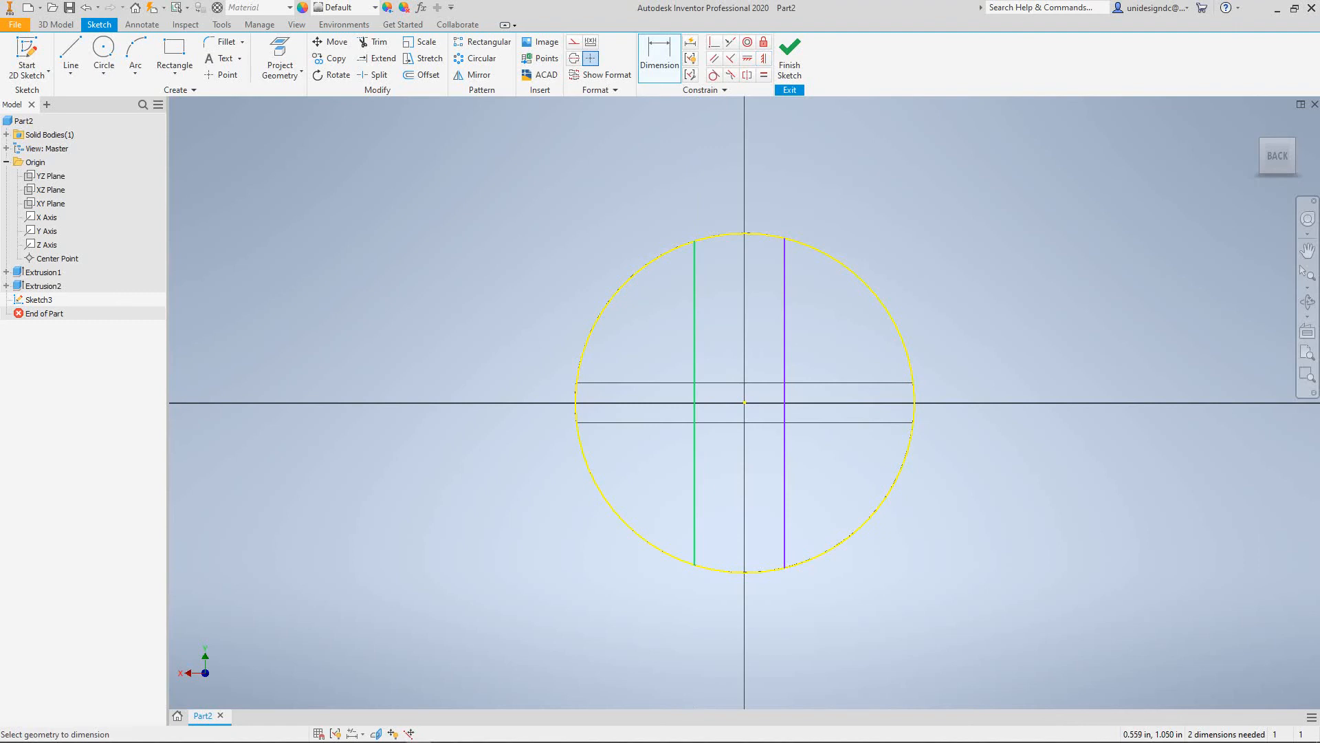
click(695, 311)
click(784, 324)
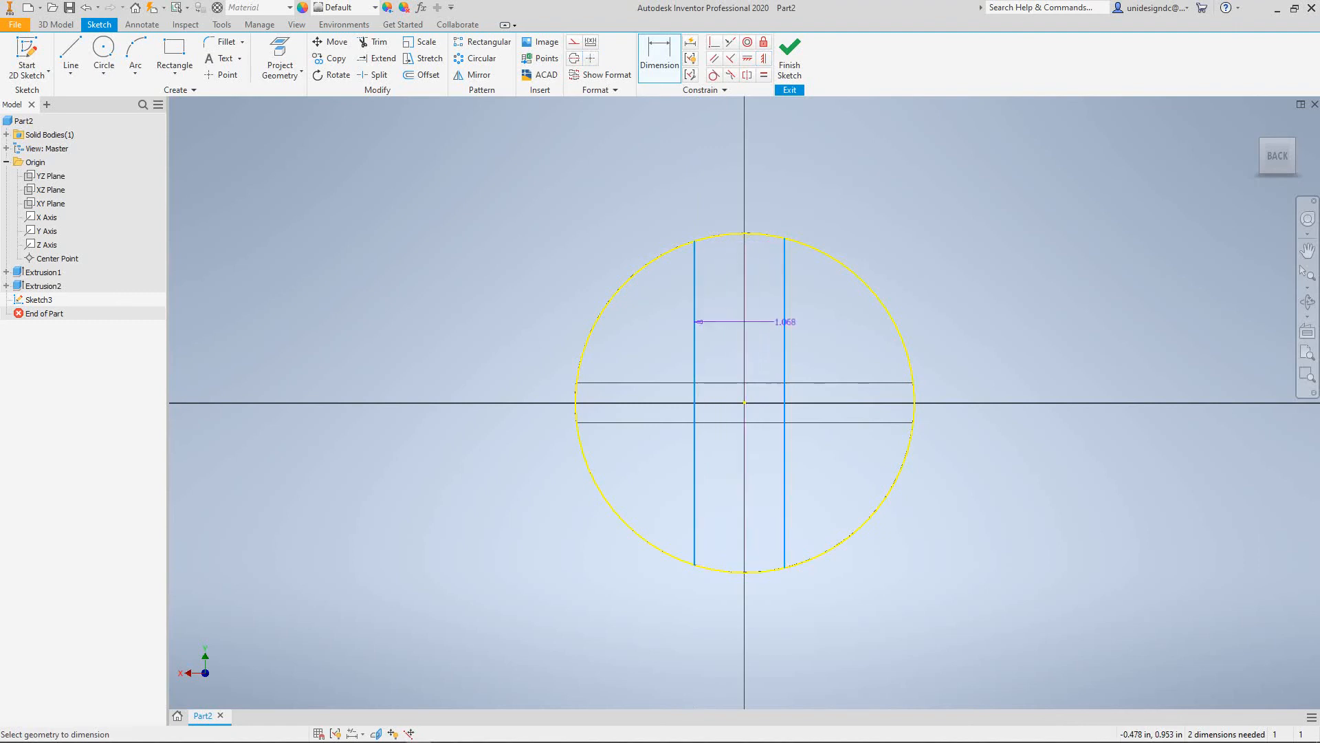
scroll(714, 278, up, 3)
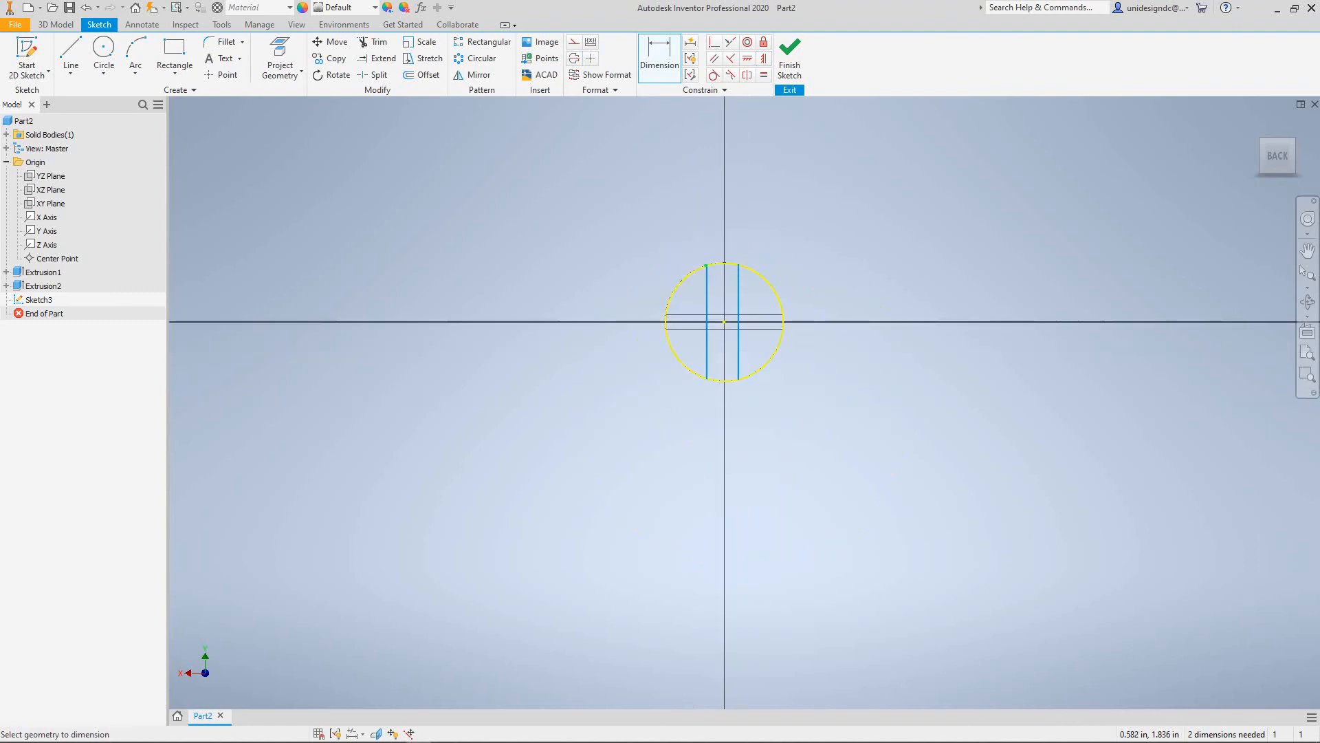
scroll(708, 281, up, 6)
scroll(709, 282, down, 5)
scroll(710, 281, down, 6)
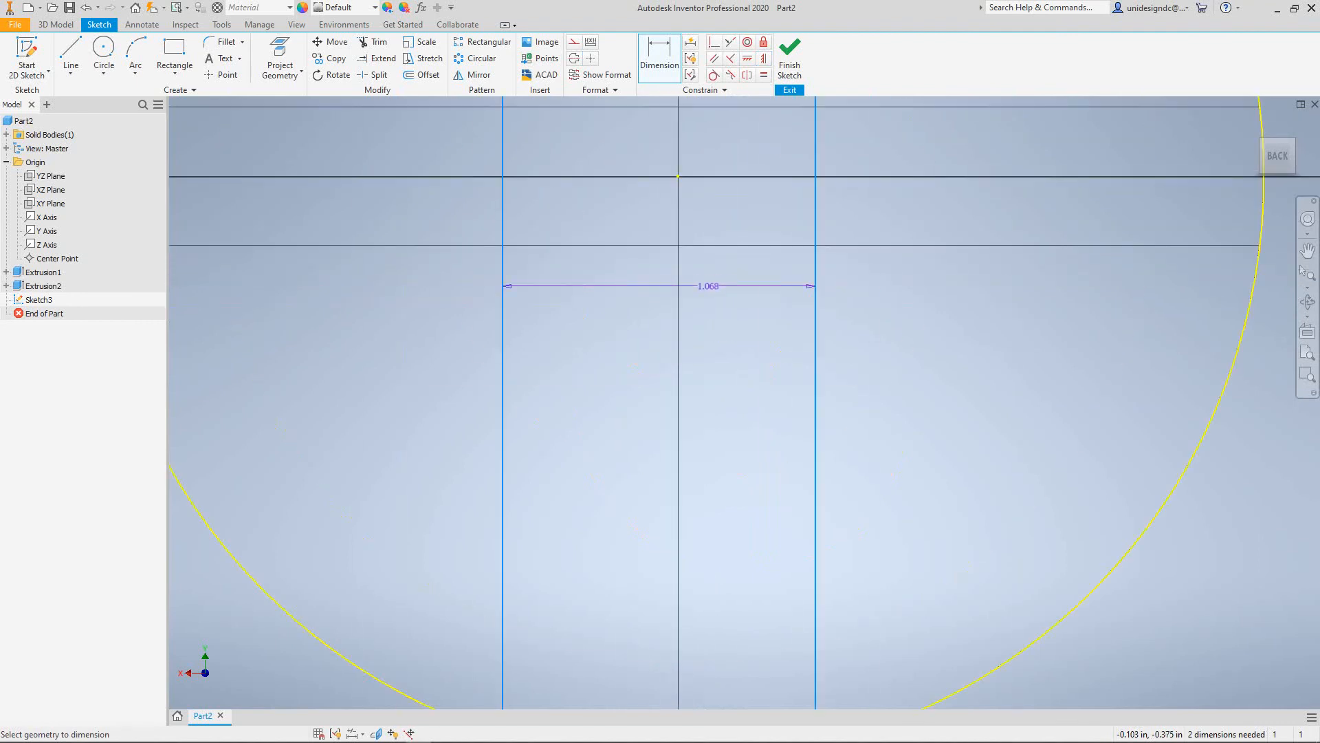
click(708, 285)
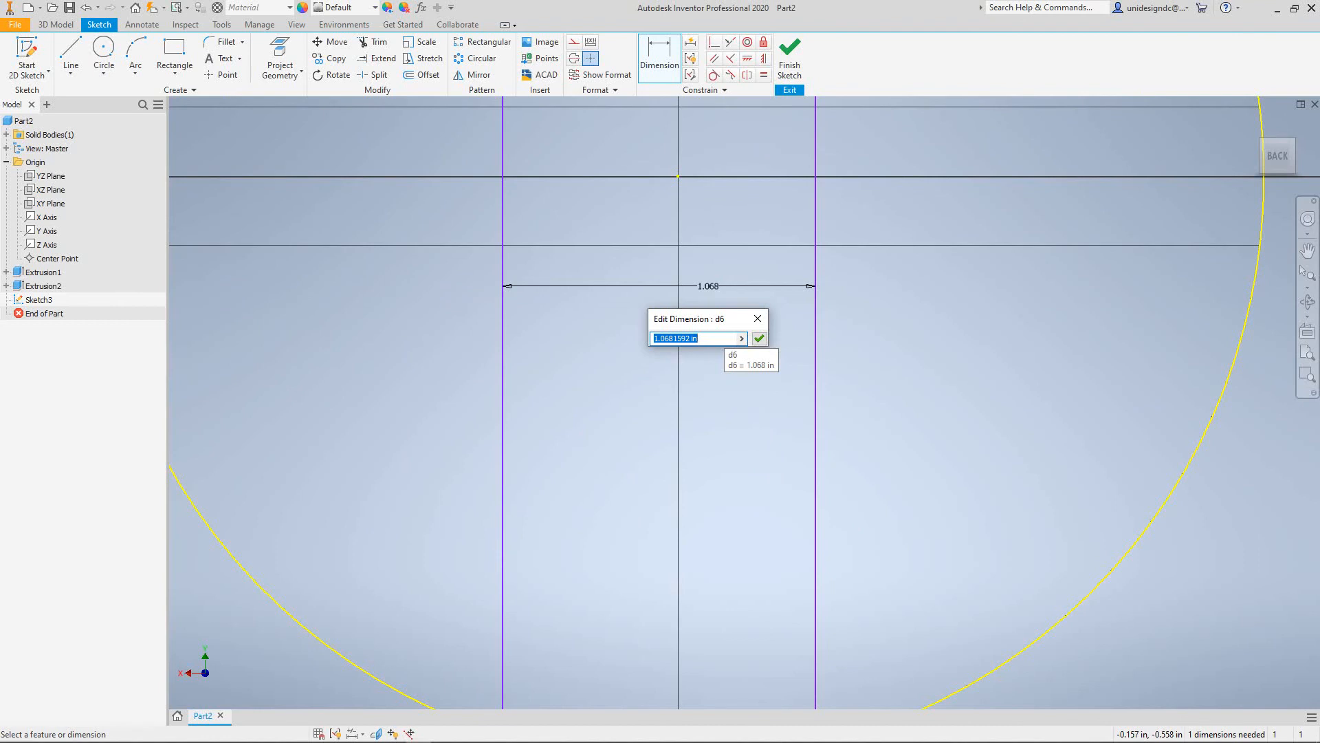
text(.4)
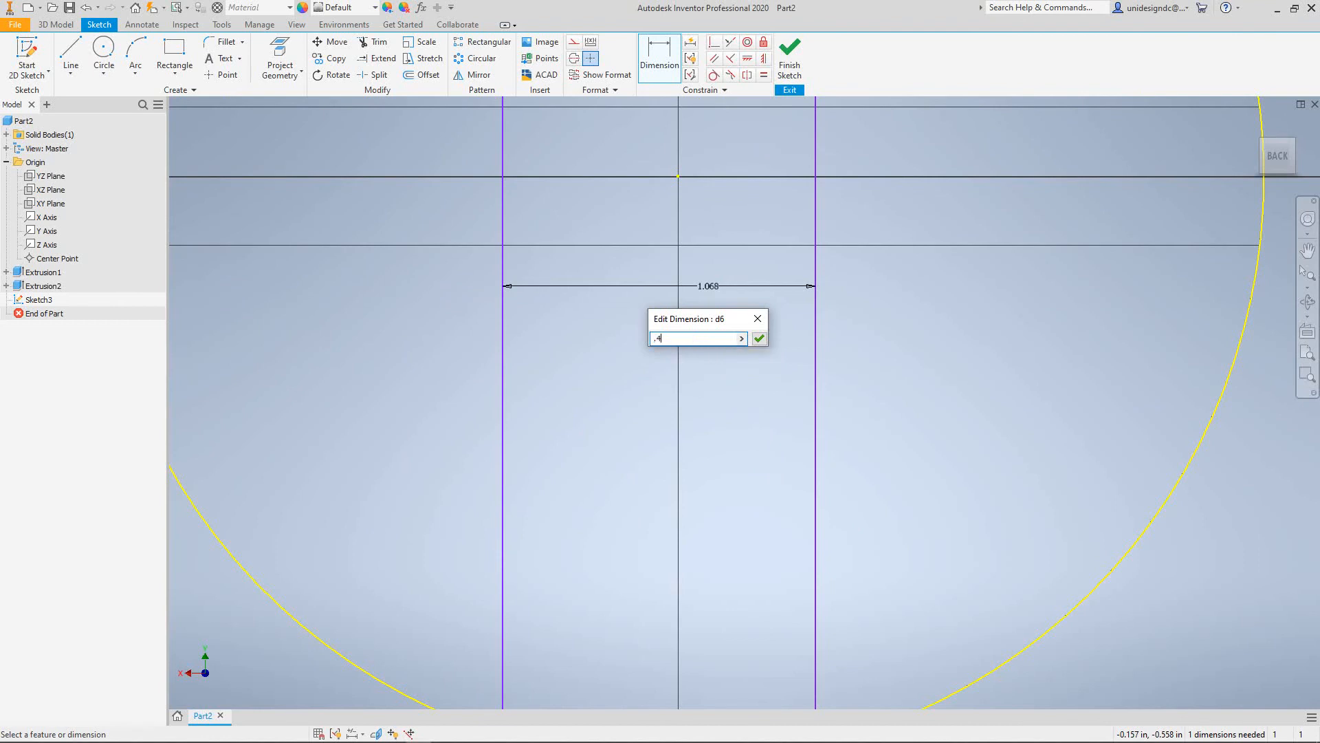
key(Return)
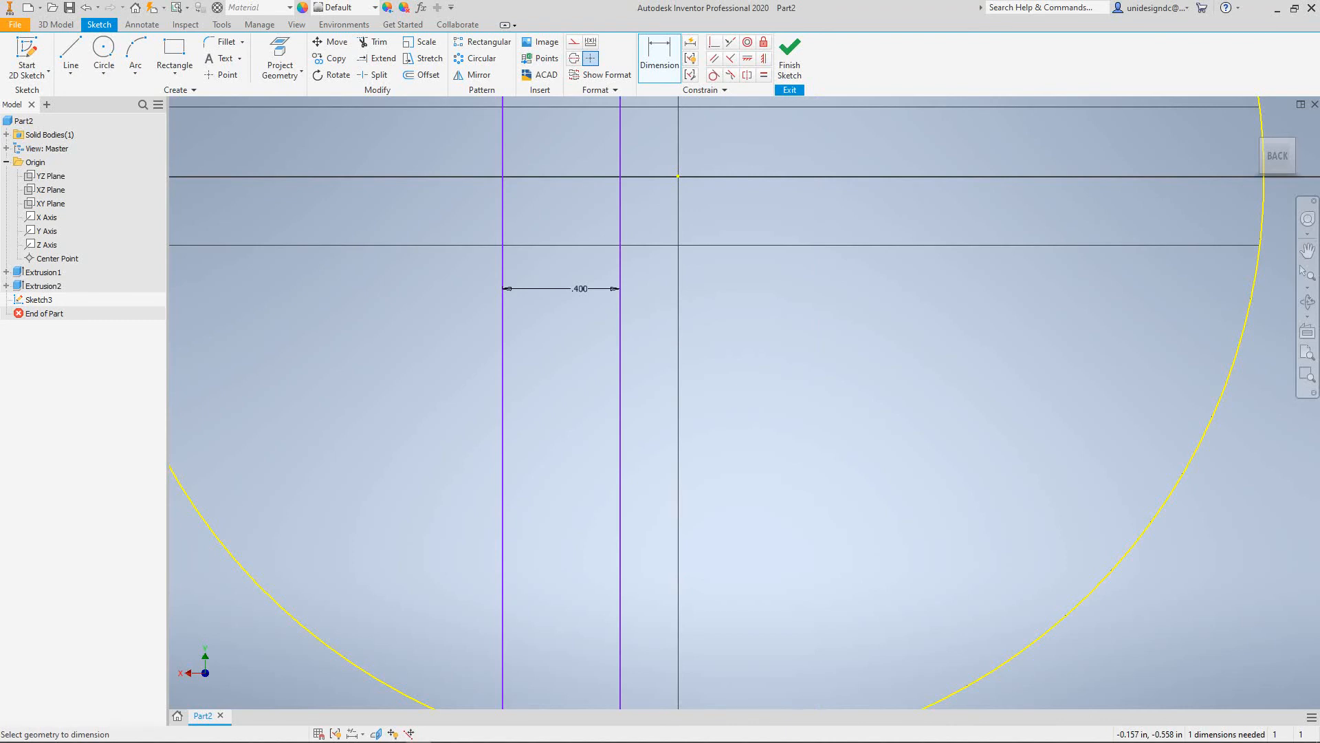
Undo the 0.4 in dimension between the two vertical lines on the back face.
scroll(738, 338, down, 5)
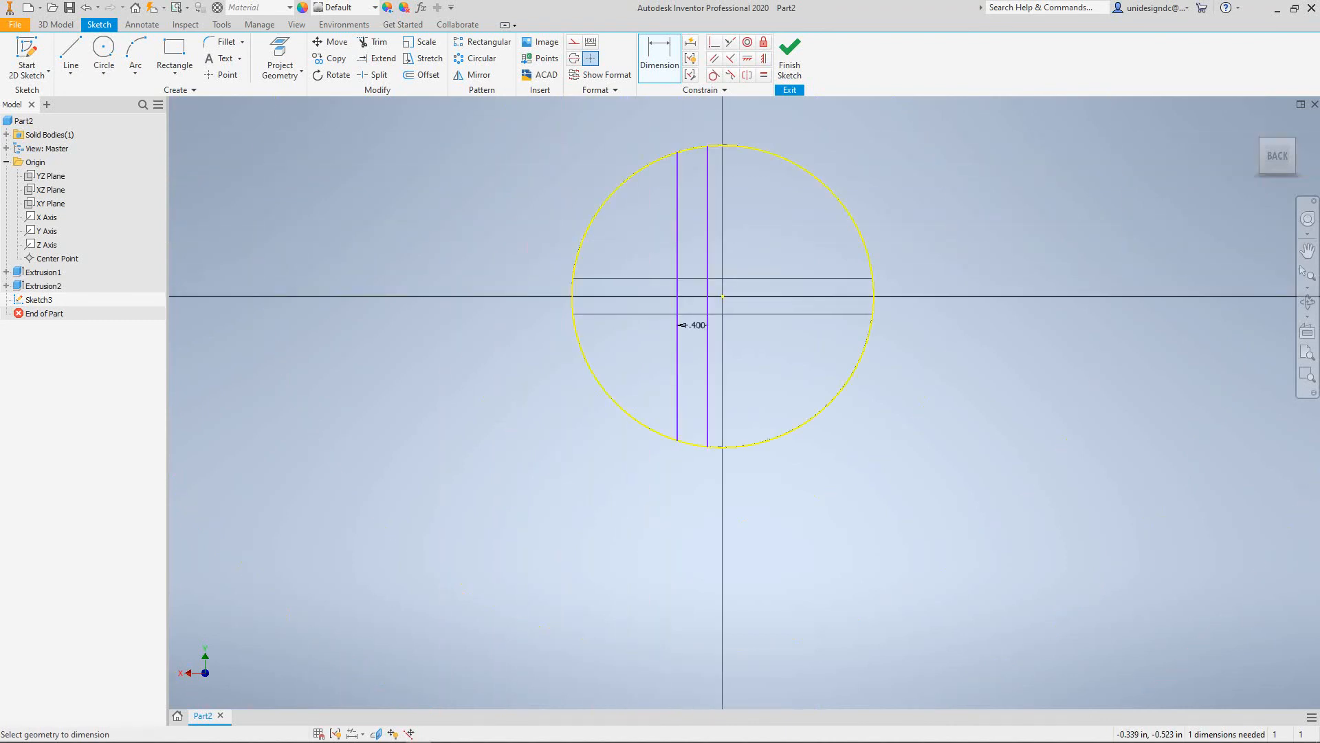
scroll(747, 335, down, 3)
mouse_move(747, 335)
middle_down()
mouse_move(736, 361)
mouse_move(644, 439)
middle_up()
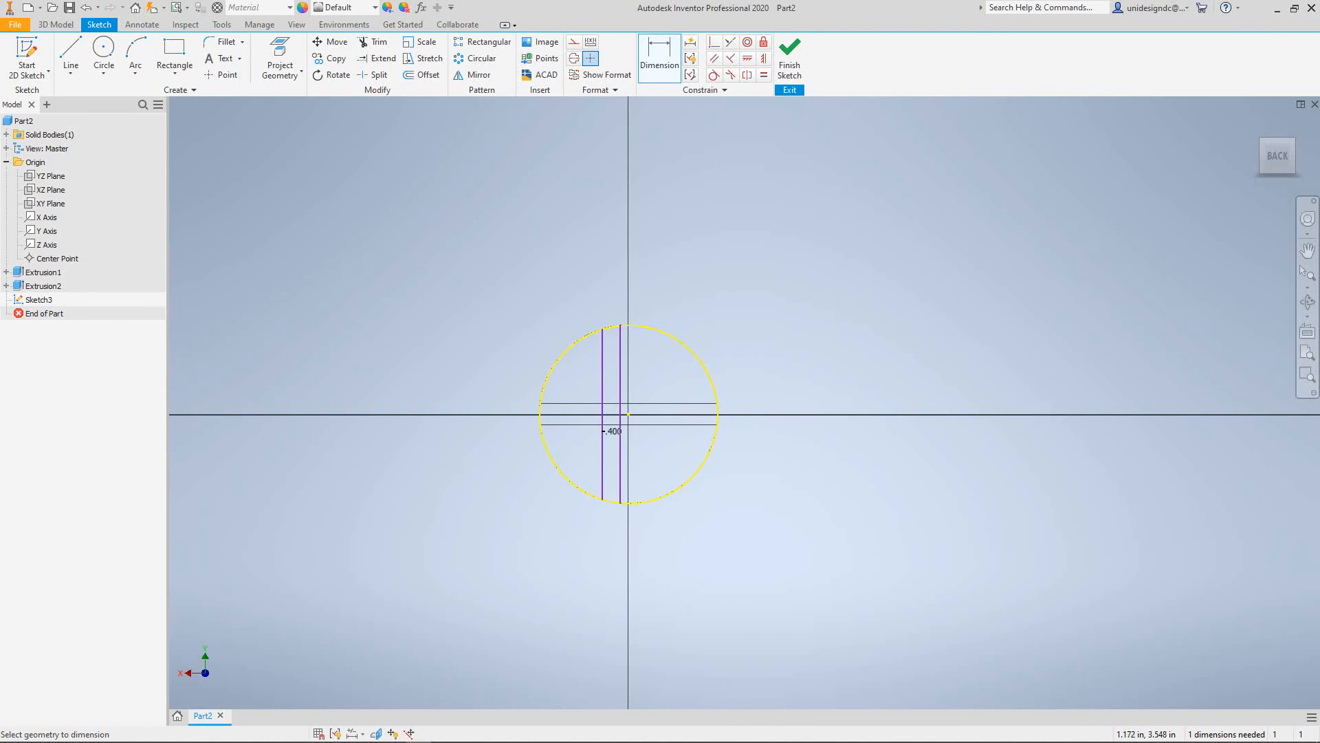
click(86, 7)
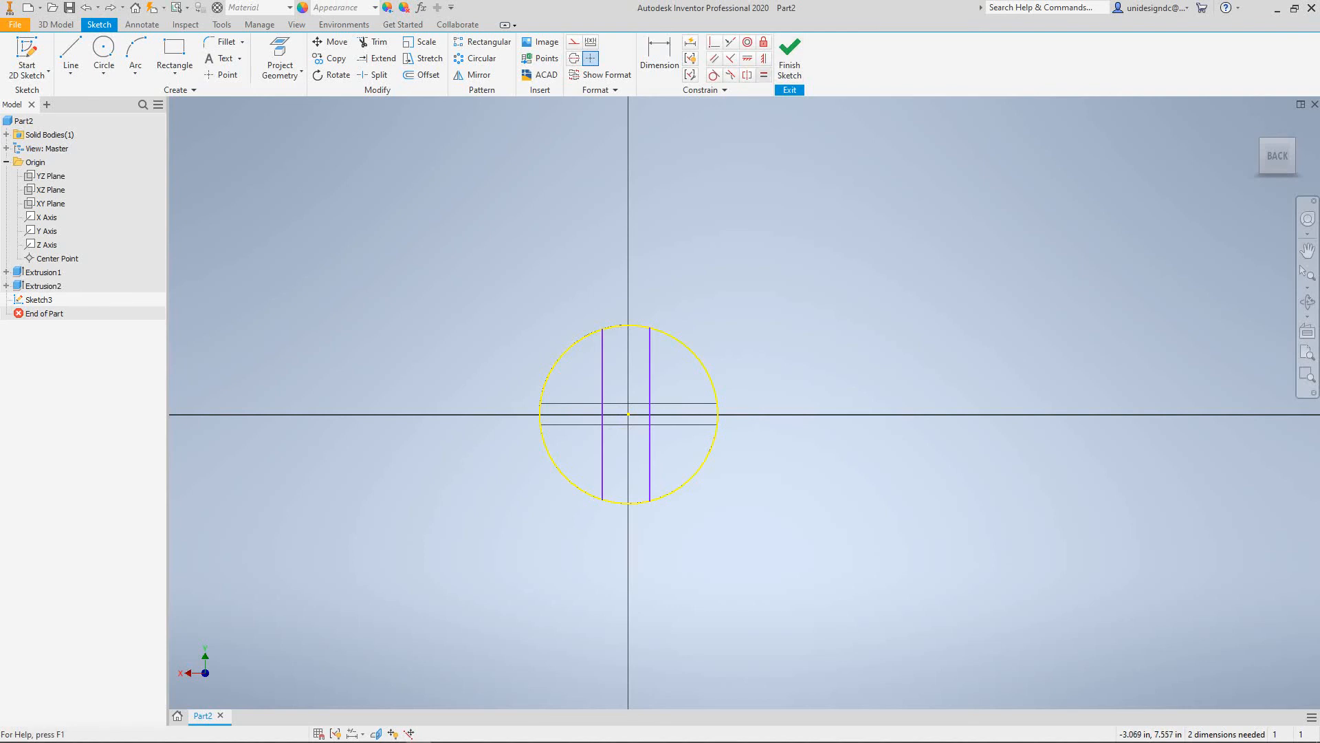
Apply the Equal constraint to the two vertical lines so they lie symmetrically about the disc's center.
click(763, 74)
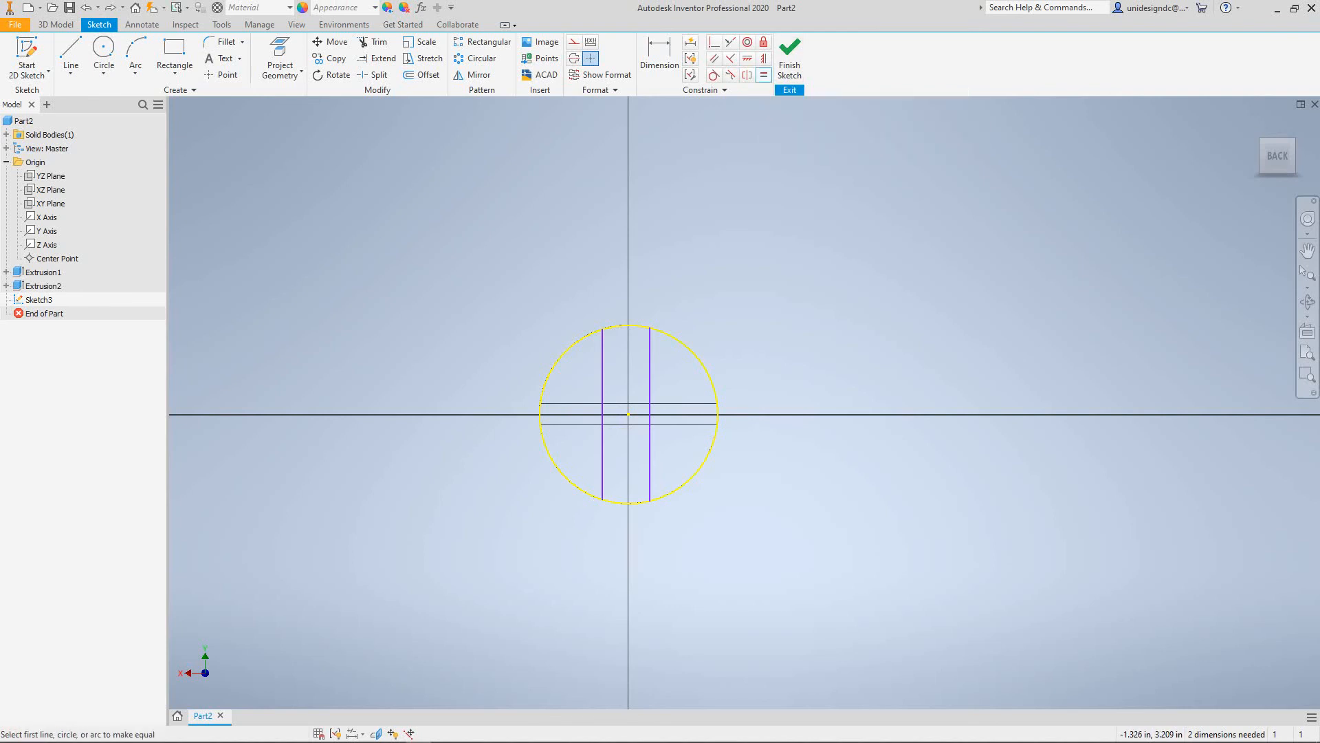
click(603, 447)
click(649, 454)
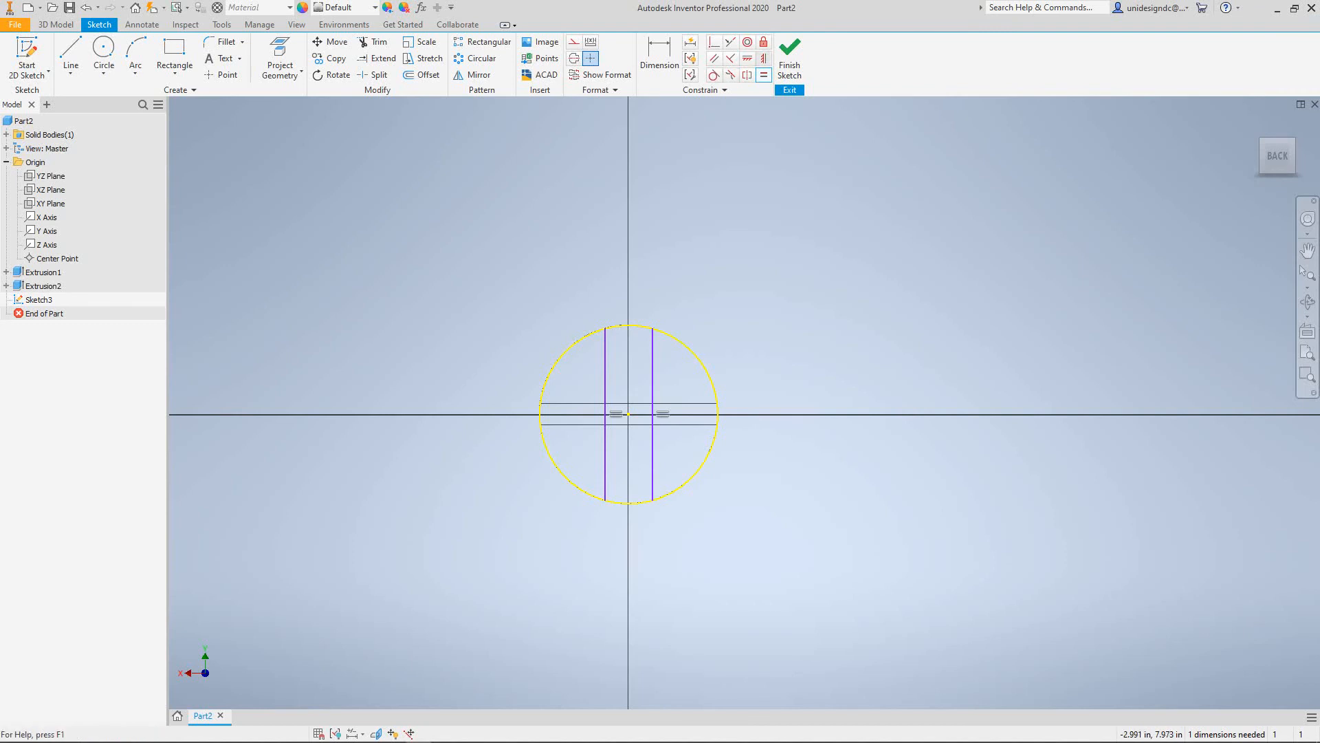
Try to apply the Vertical constraint to the two equal lines again.
click(605, 454)
click(652, 454)
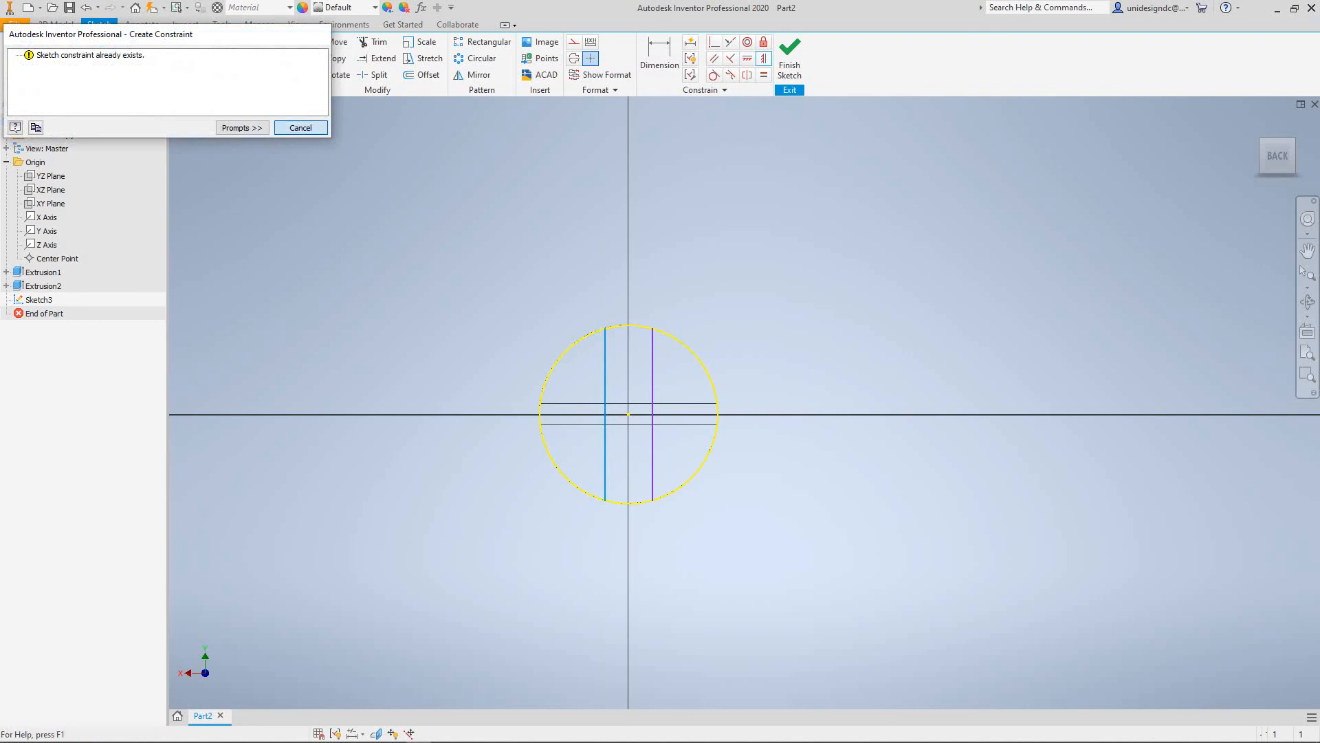
click(301, 128)
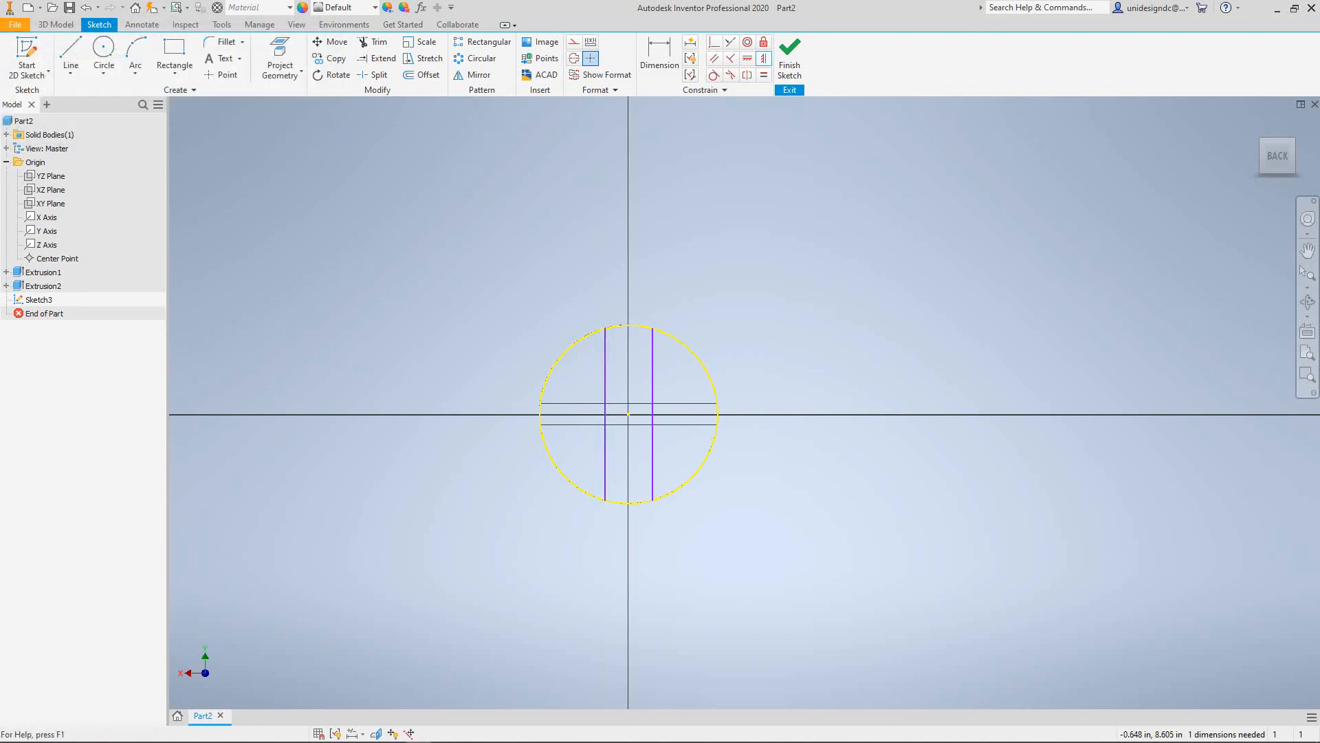
Dimension the distance between the two equal vertical lines to 0.4 in.
key(d)
click(605, 371)
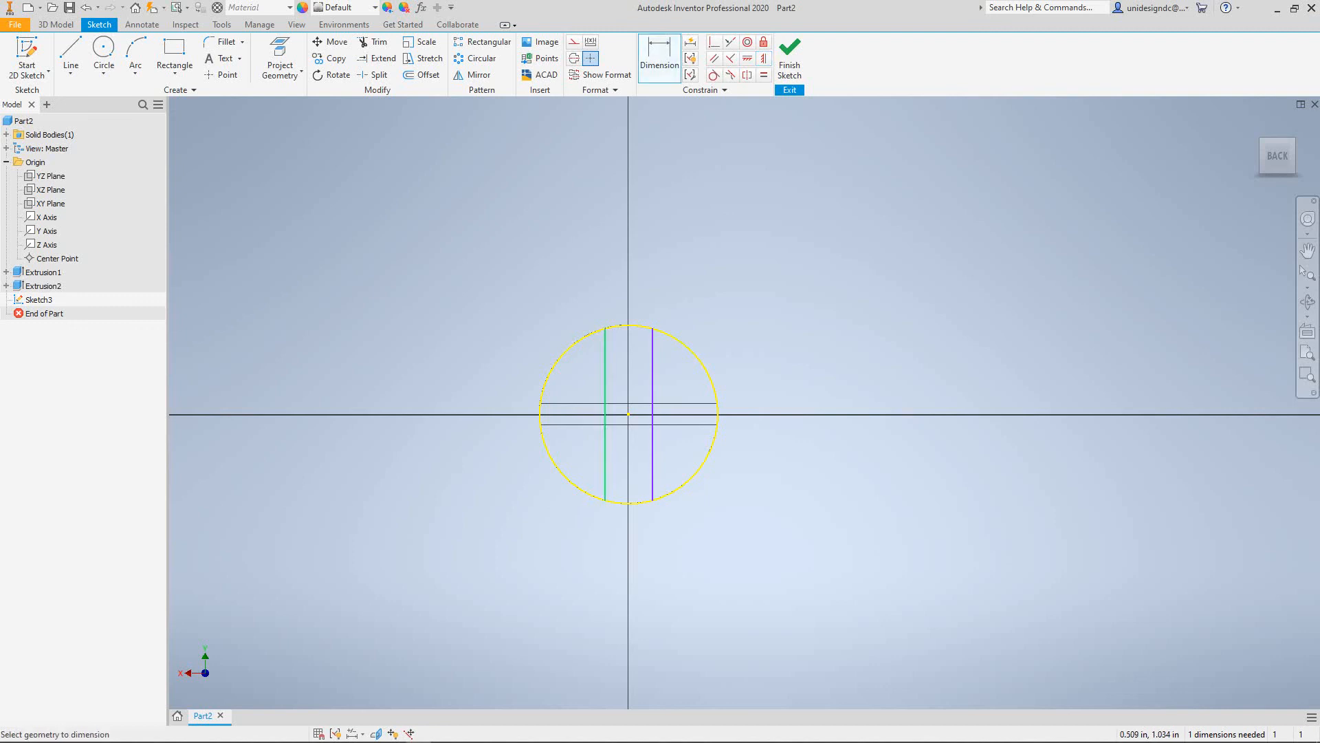
click(652, 371)
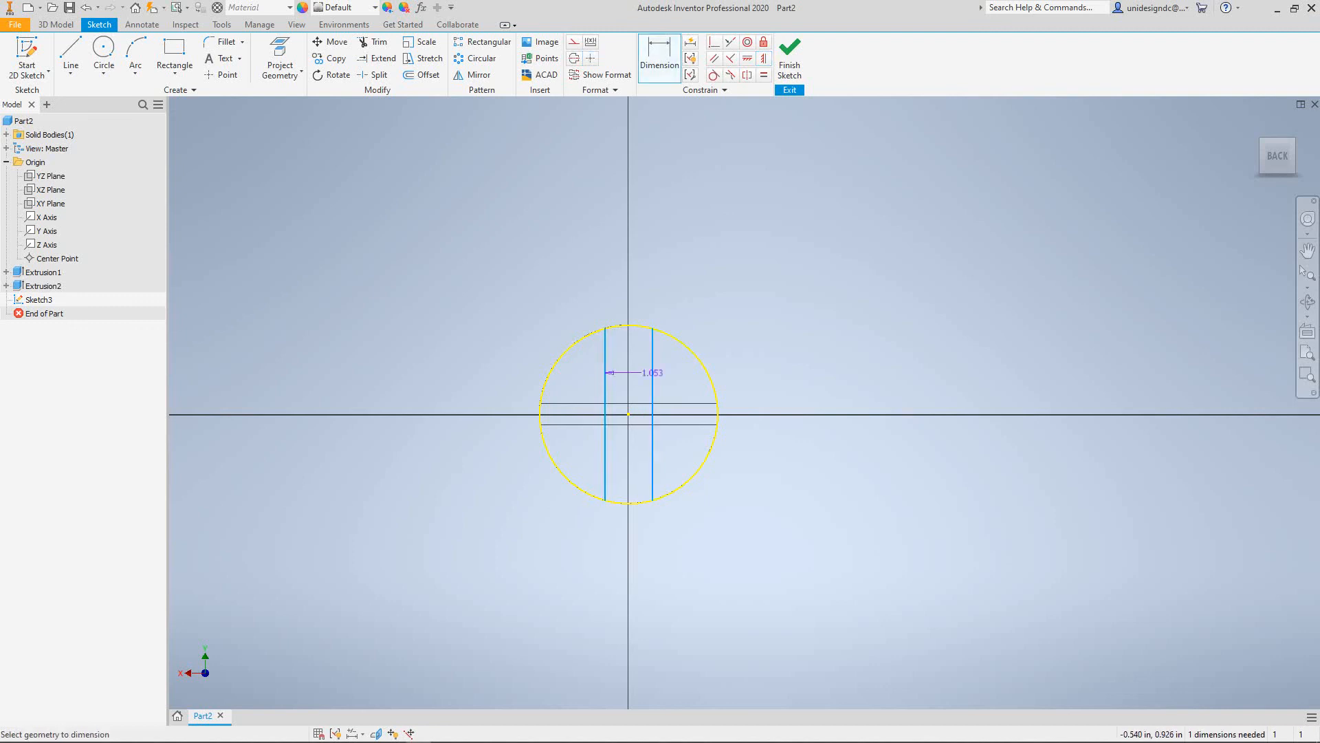
scroll(638, 360, up, 10)
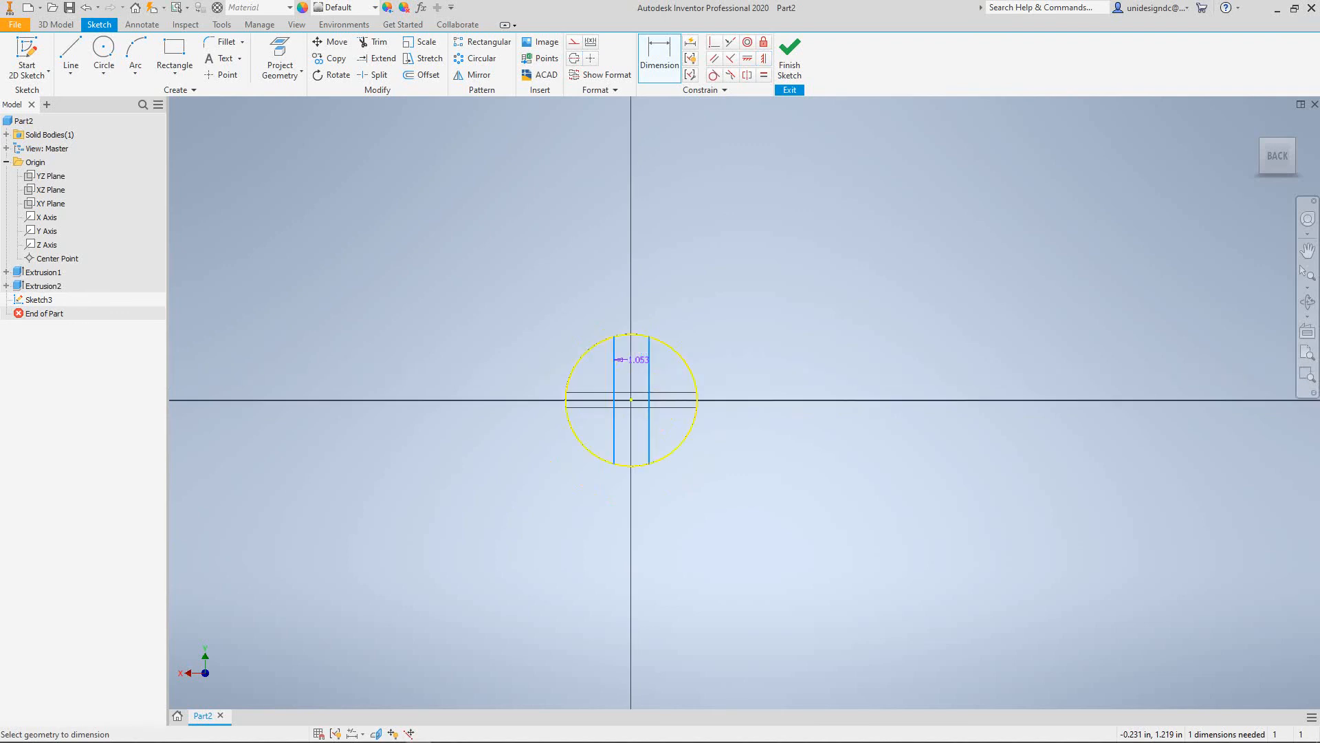
click(638, 359)
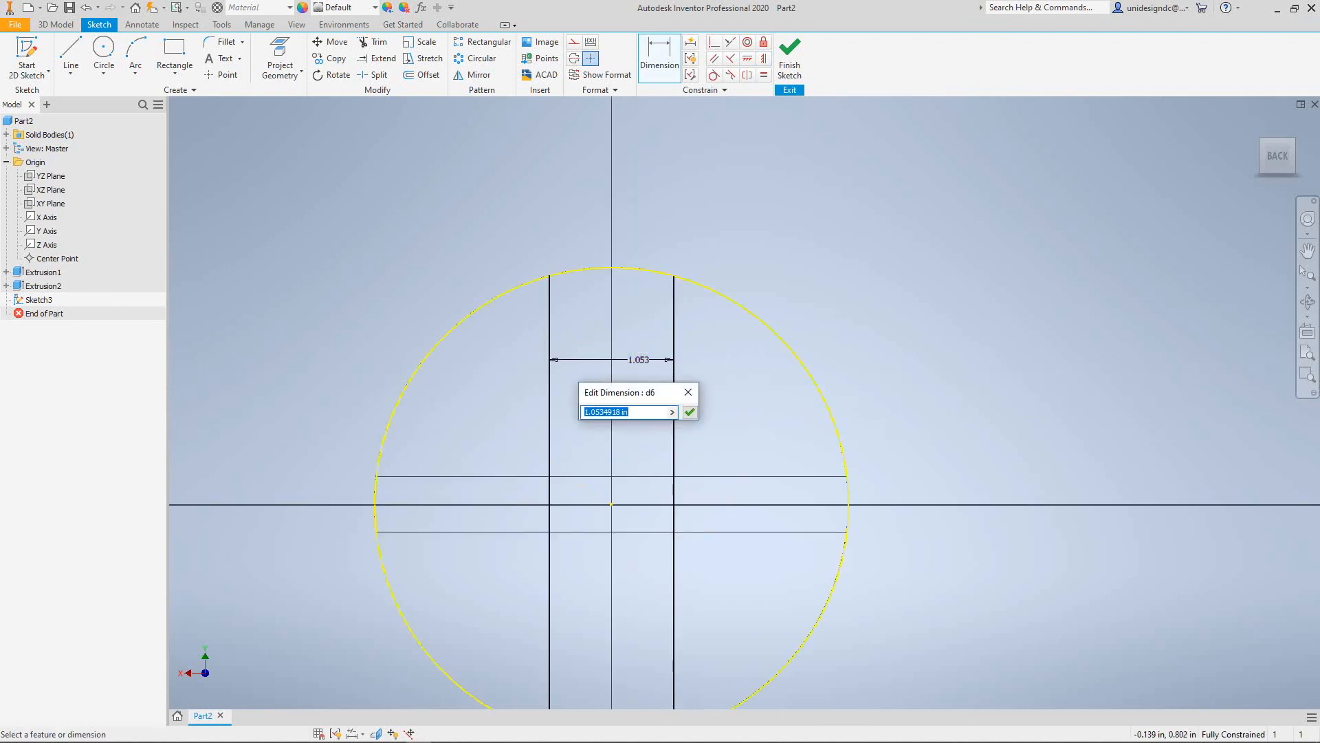
text(.4)
key(Return)
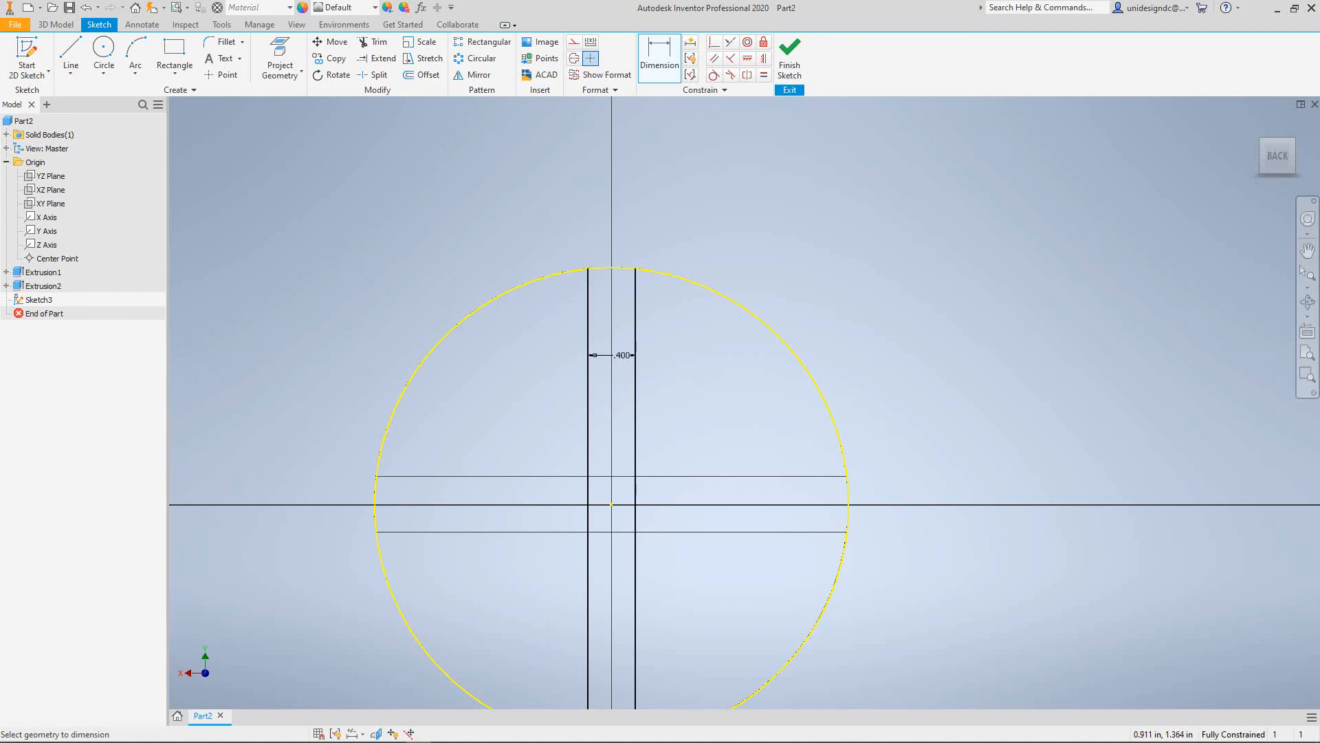
Finish the back face sketch and extrude the strip between the two lines 0.4 in outward, joined to the disc.
click(789, 58)
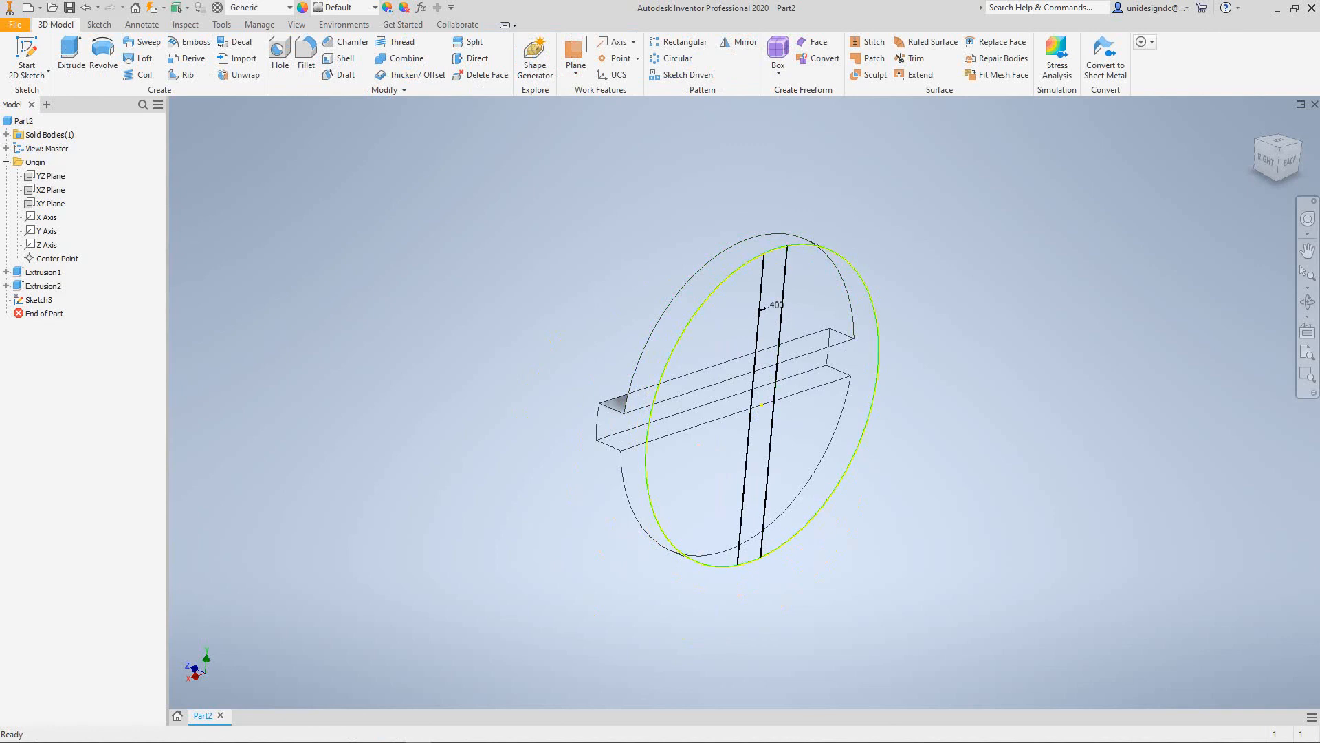
key(e)
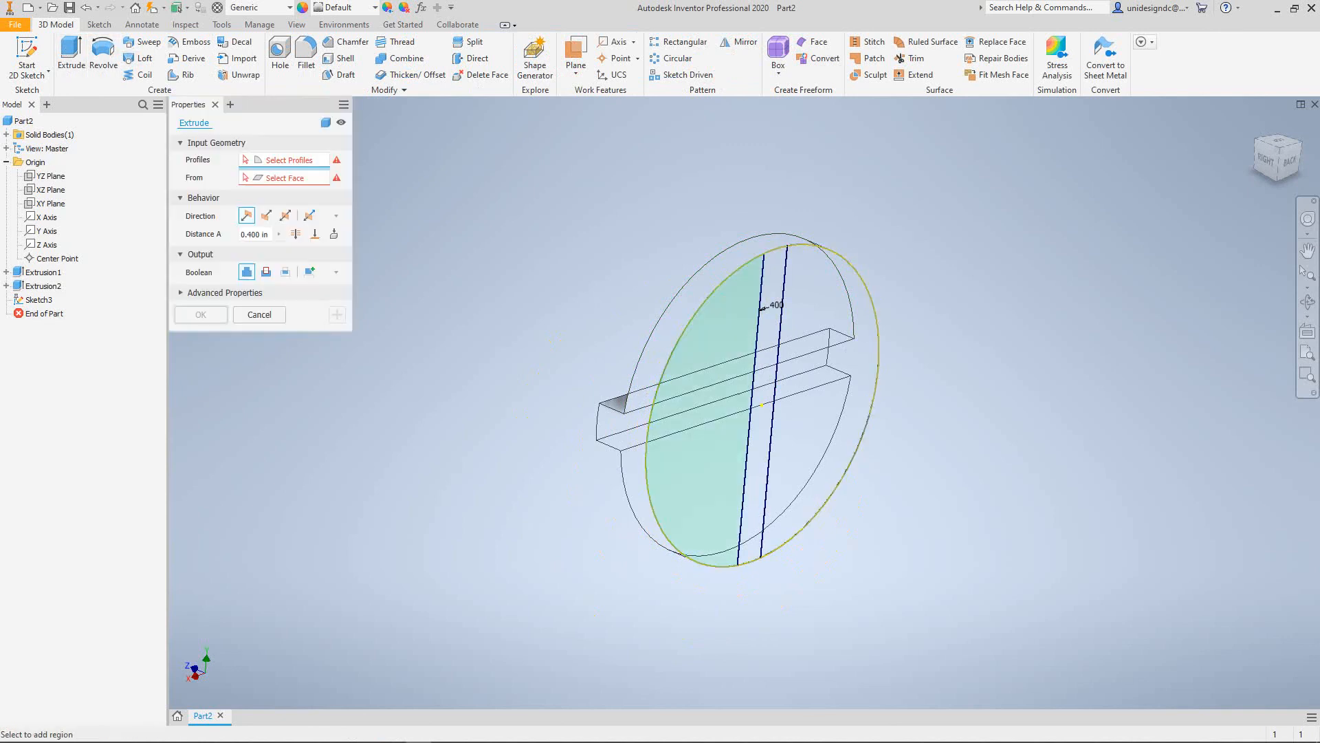
click(762, 406)
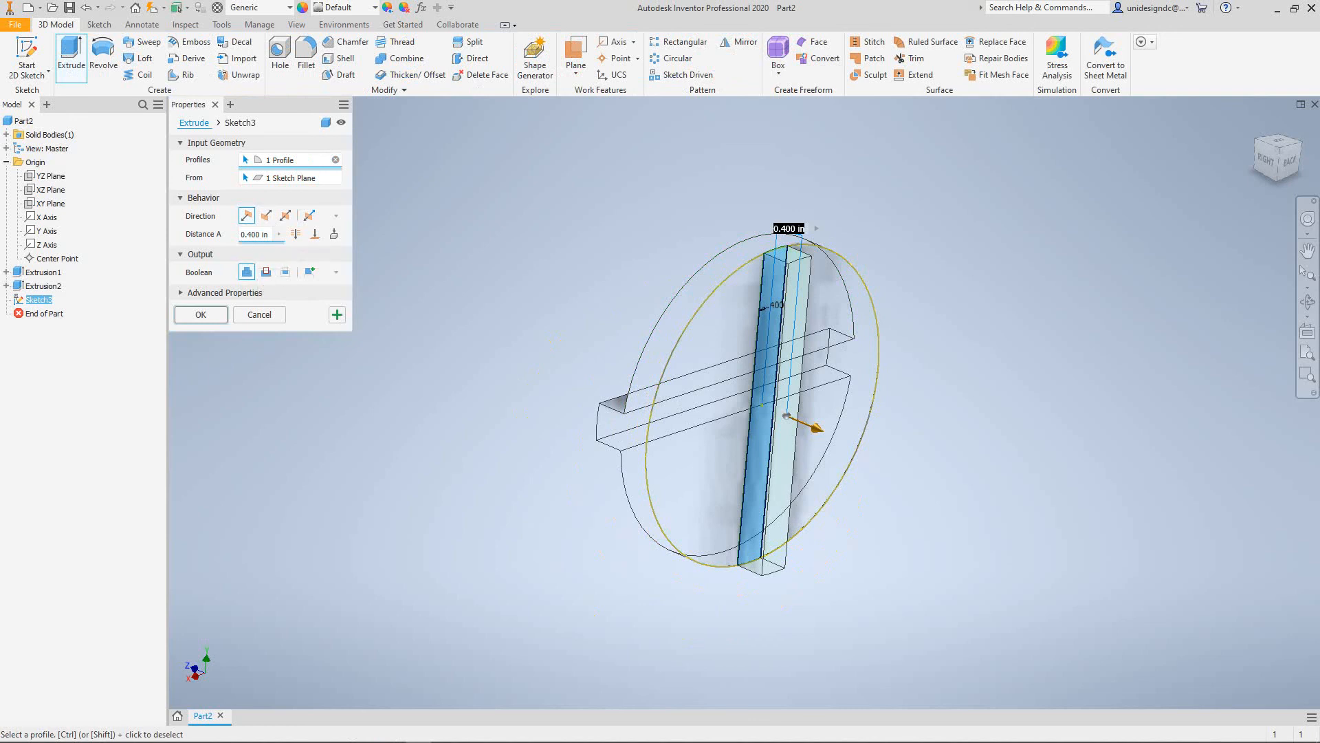
click(201, 314)
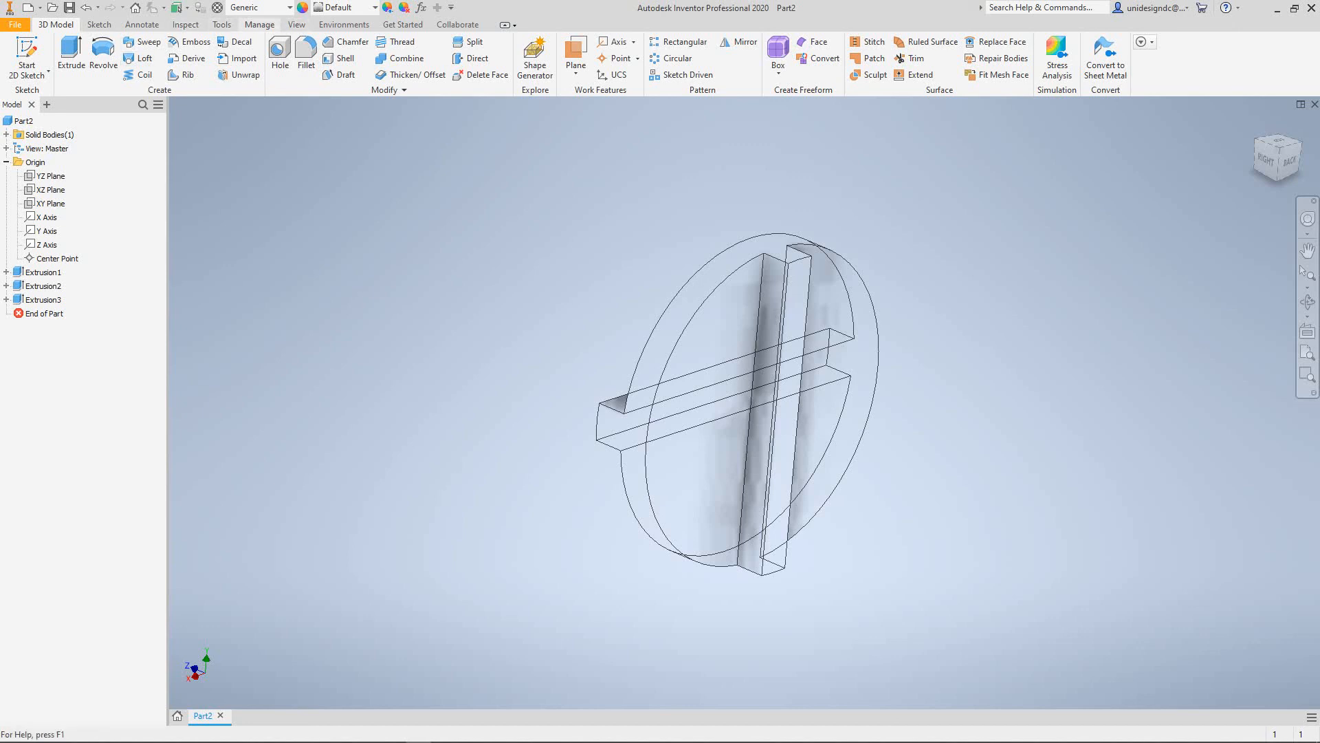
Set the visual style to Shaded with Edges and show the part in a front-top-right isometric view.
click(297, 24)
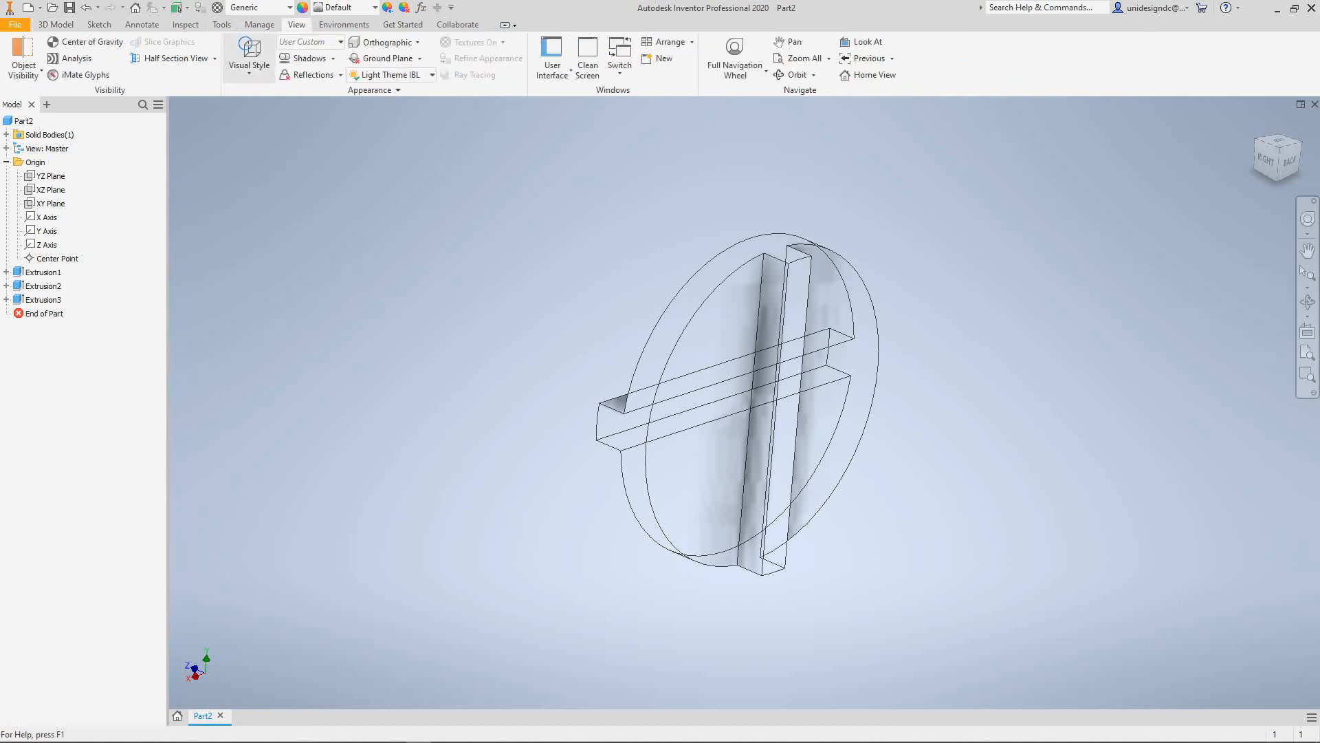
click(248, 55)
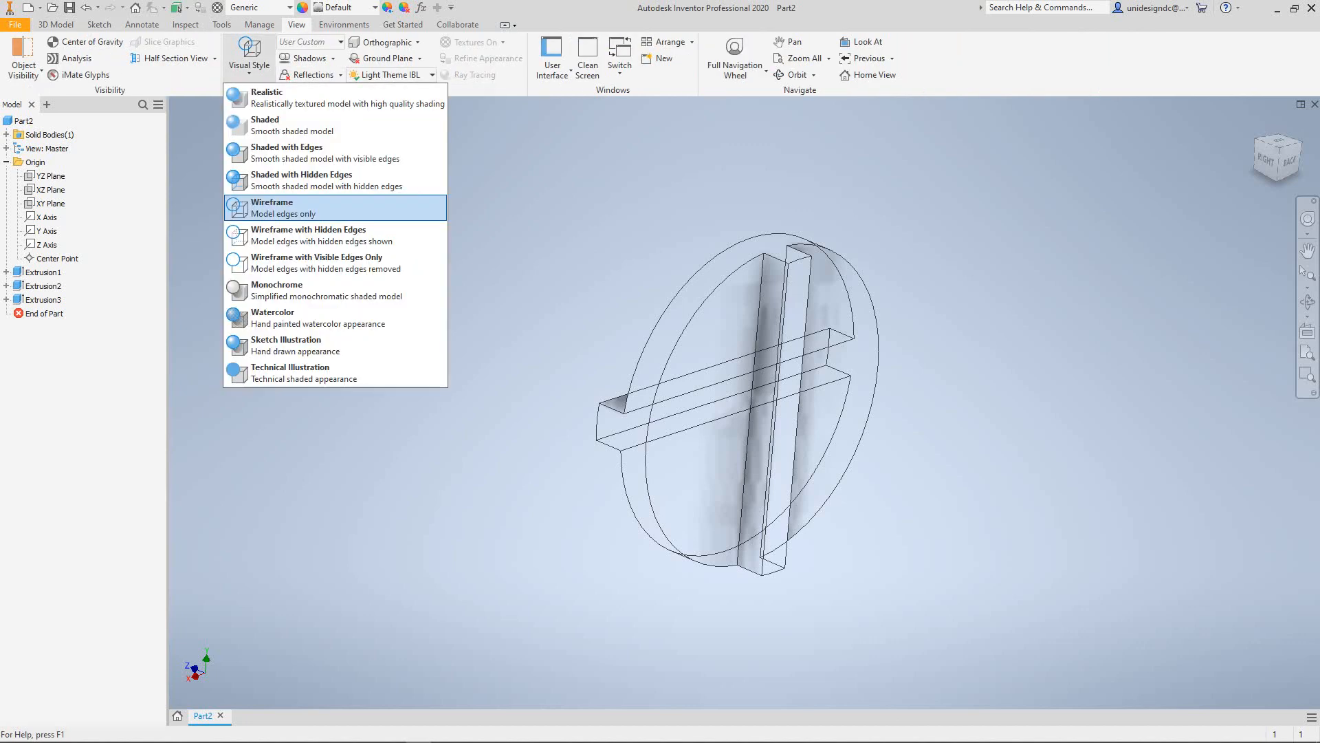
click(295, 125)
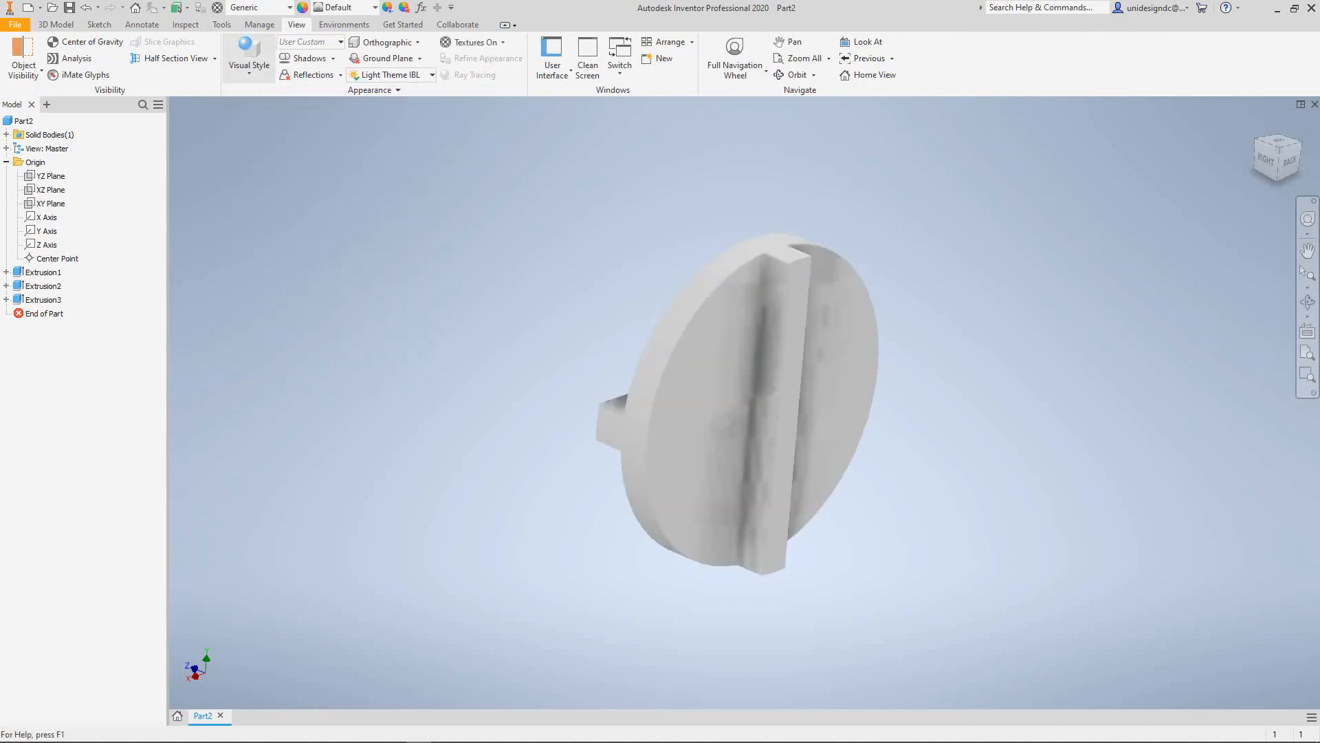
click(249, 55)
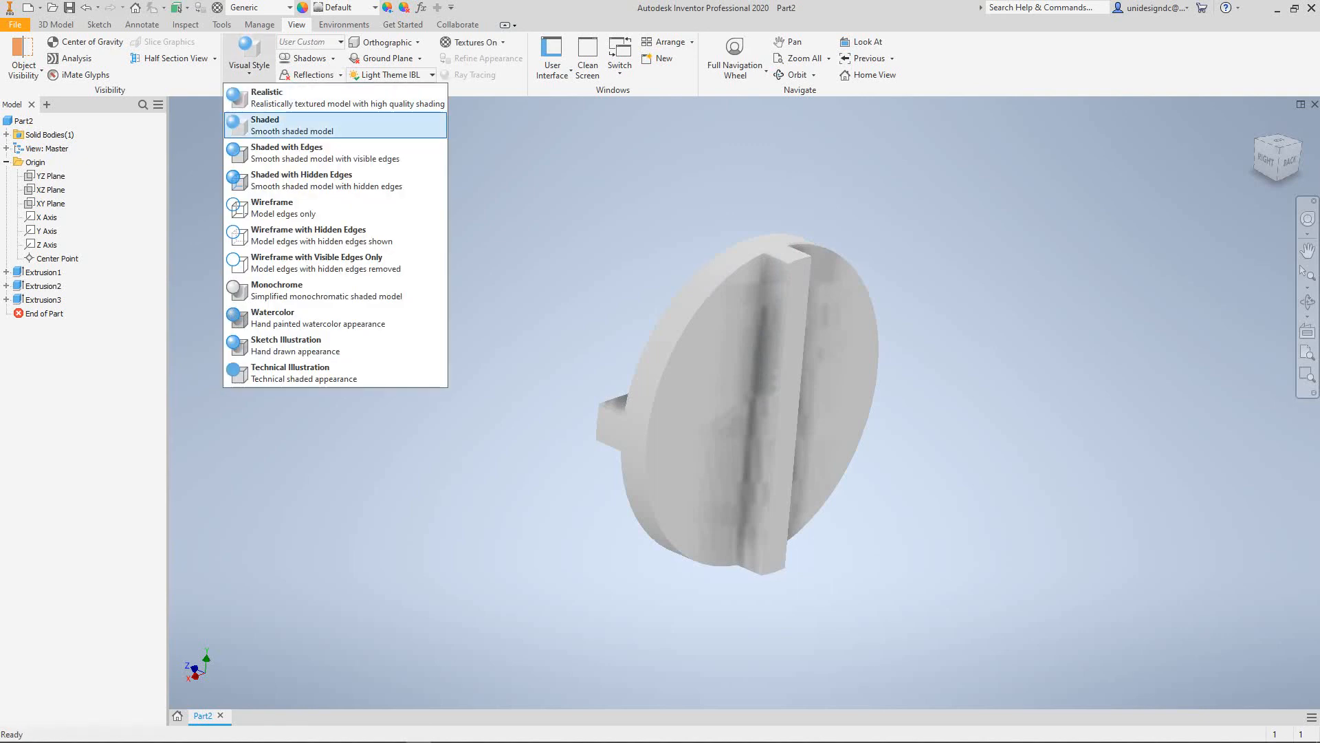
click(289, 153)
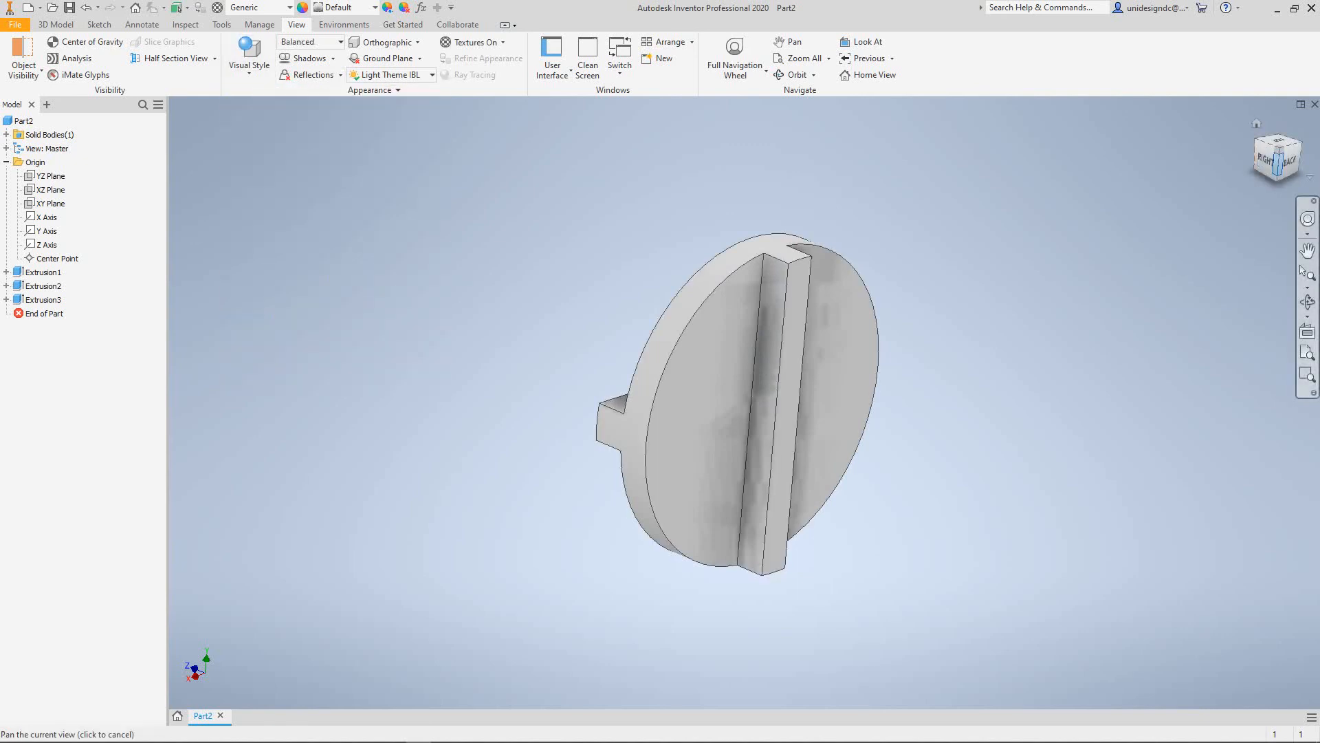
mouse_move(749, 400)
shift+middle_down()
mouse_move(749, 577)
mouse_move(749, 426)
mouse_move(750, 509)
mouse_move(763, 399)
mouse_move(880, 401)
shift+middle_up()
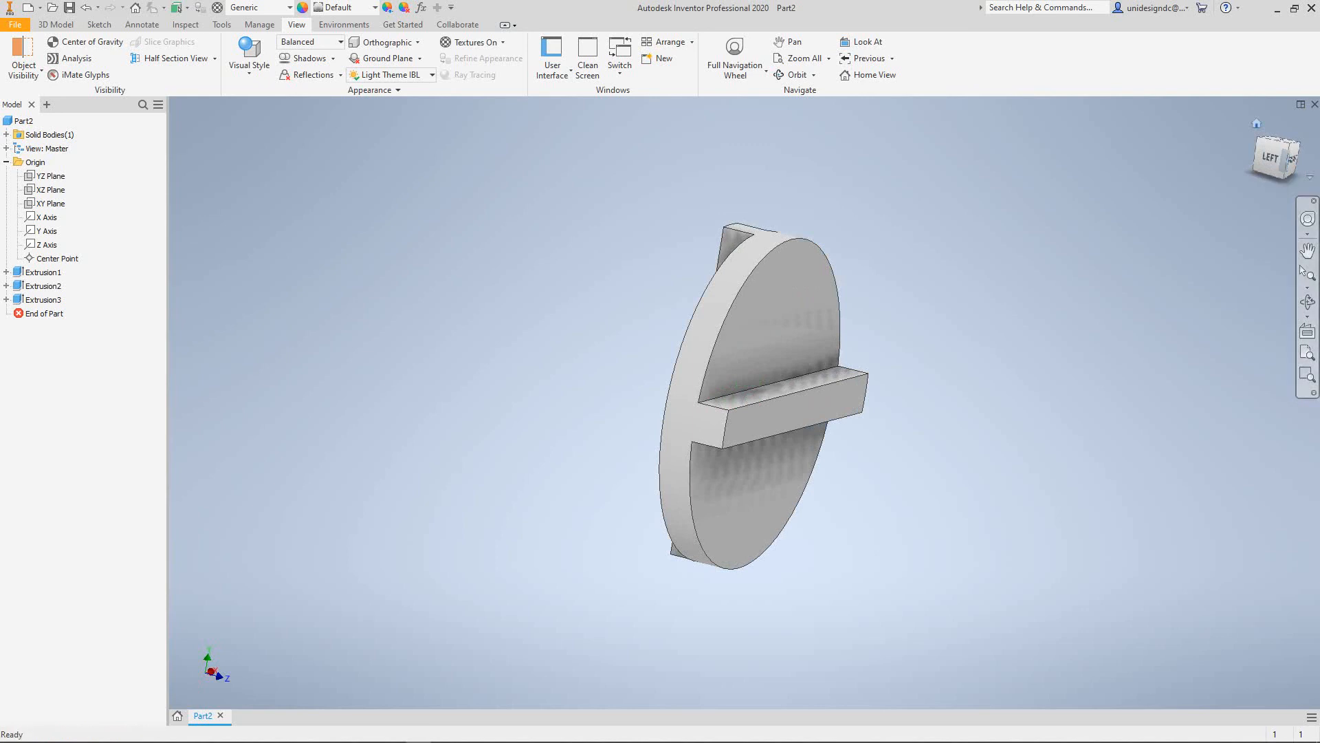
click(1293, 157)
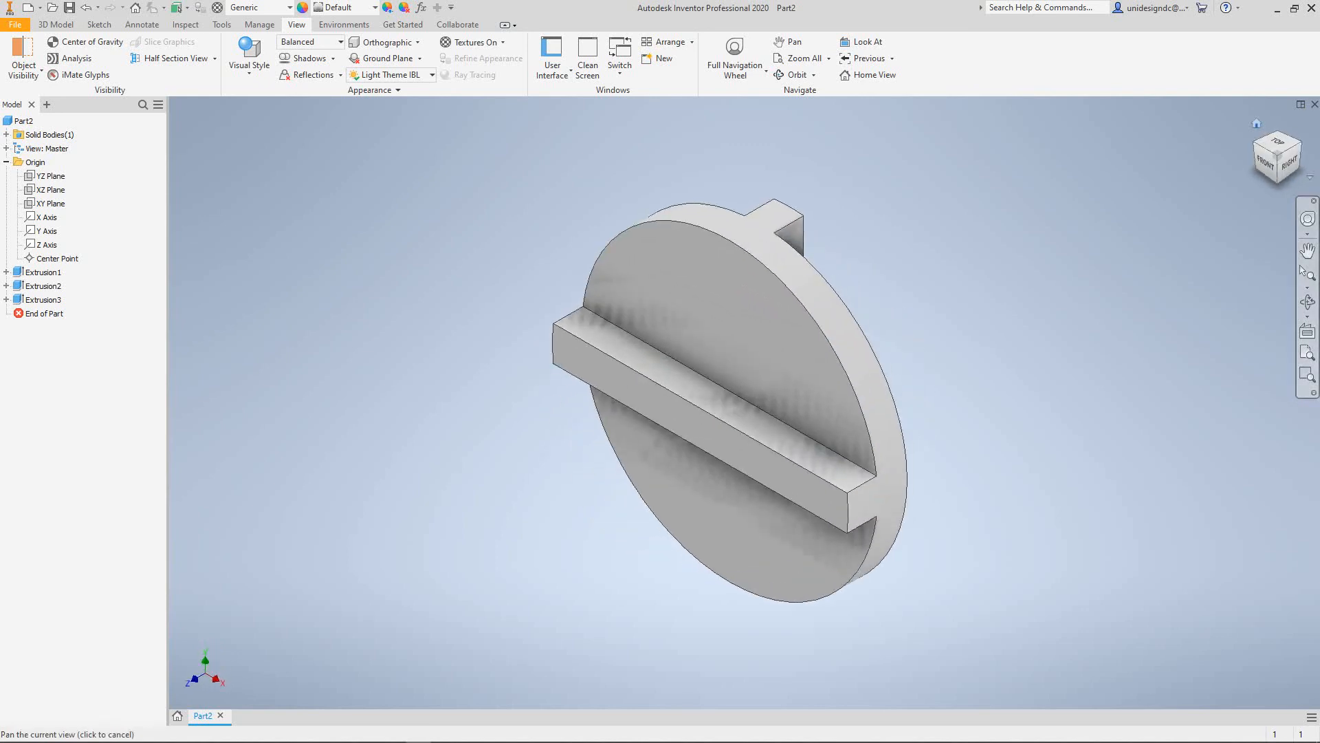